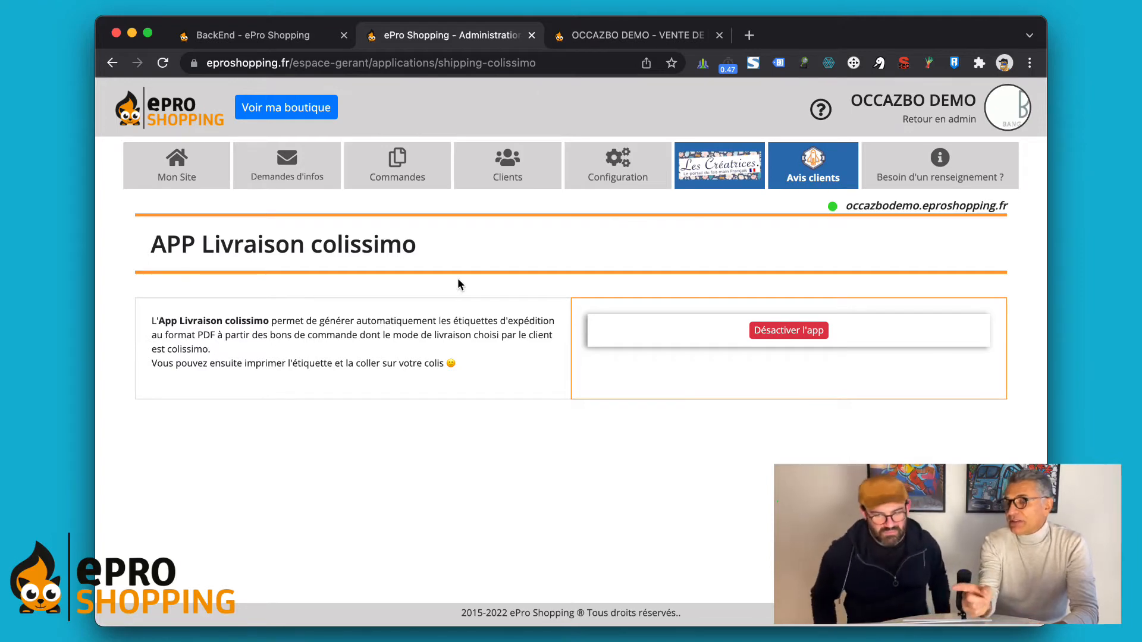
# Step: Toggle the Colissimo delivery app off and back on, and narrow the browser window
pyautogui.click(795, 333)
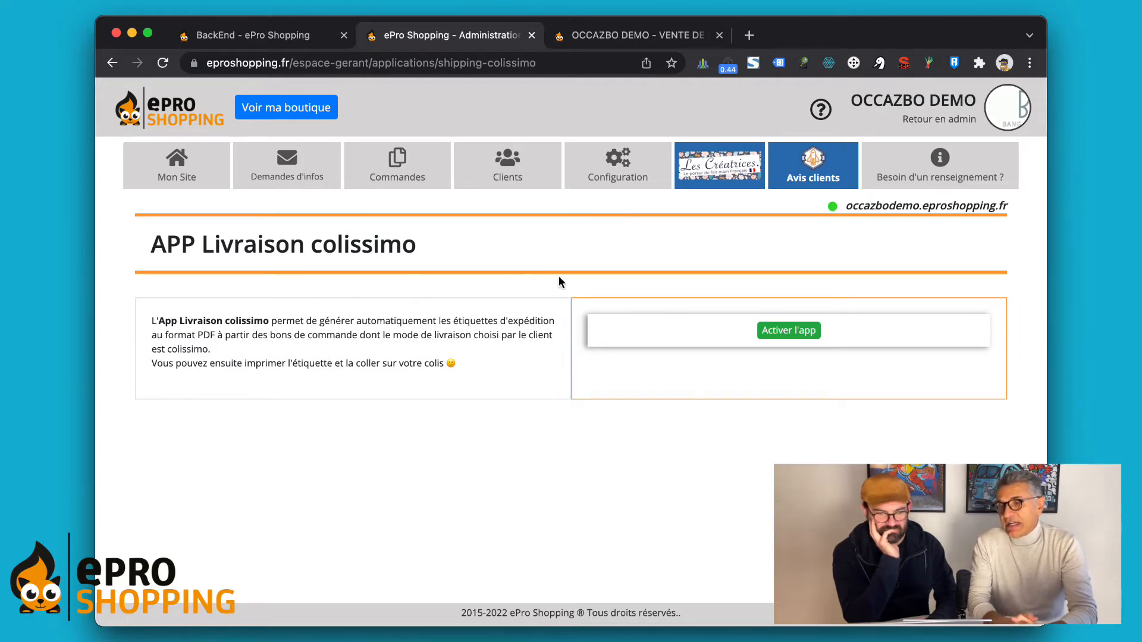
pyautogui.click(797, 328)
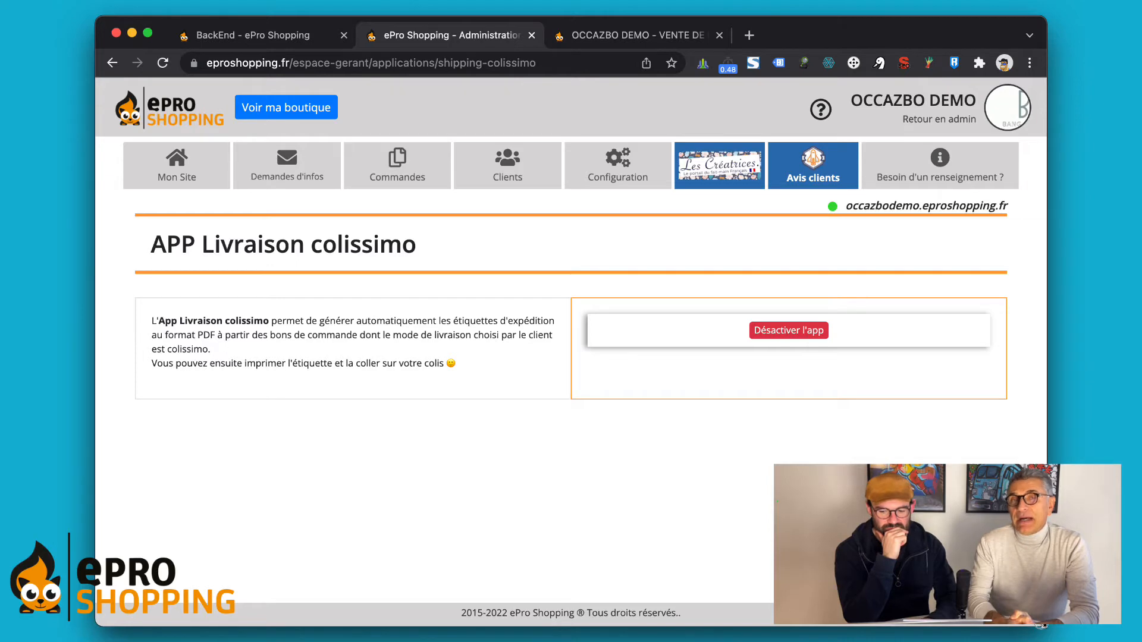
pyautogui.moveTo(1042, 625); pyautogui.dragTo(1019, 623)
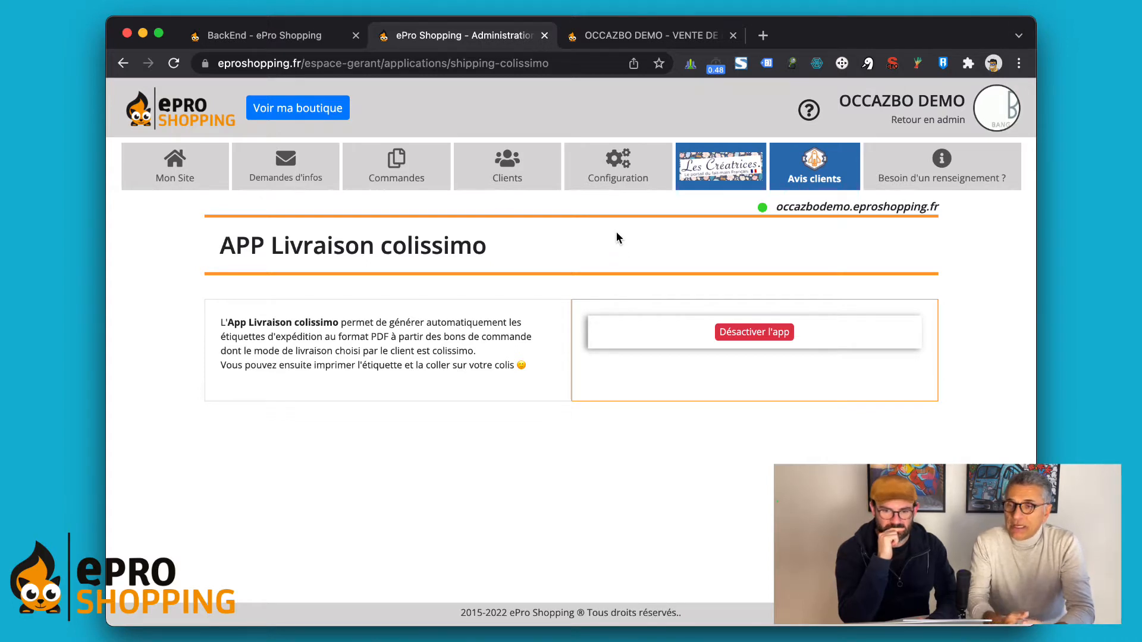
# Step: Open the delivery conditions setup, switch to Mes modes de livraison, and open the Colissimo card
pyautogui.moveTo(616, 185)
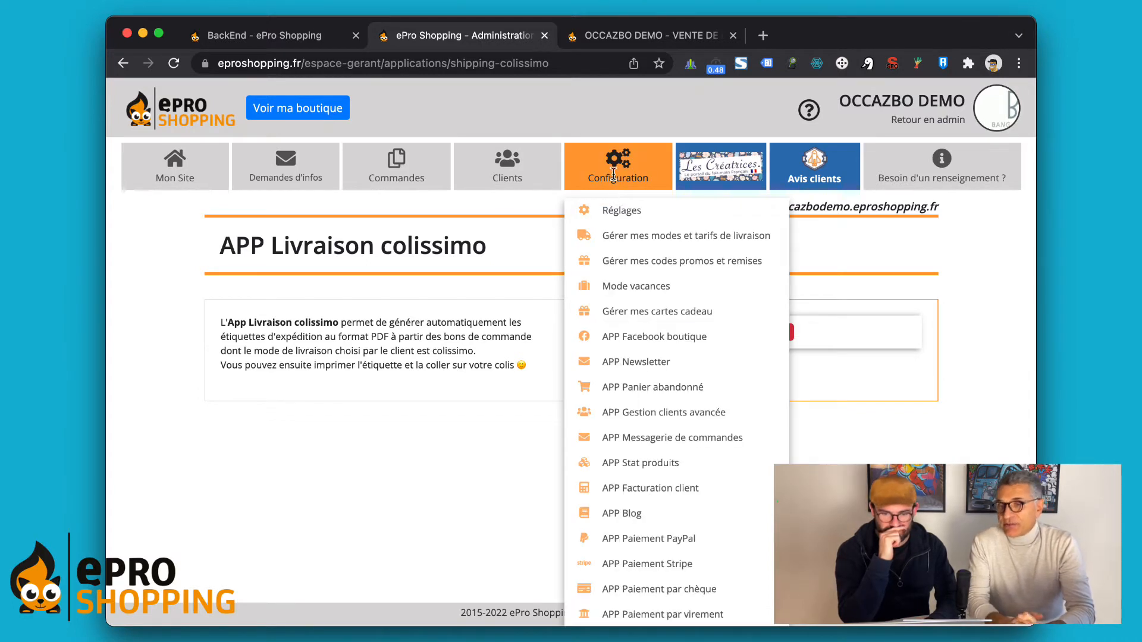
pyautogui.click(640, 240)
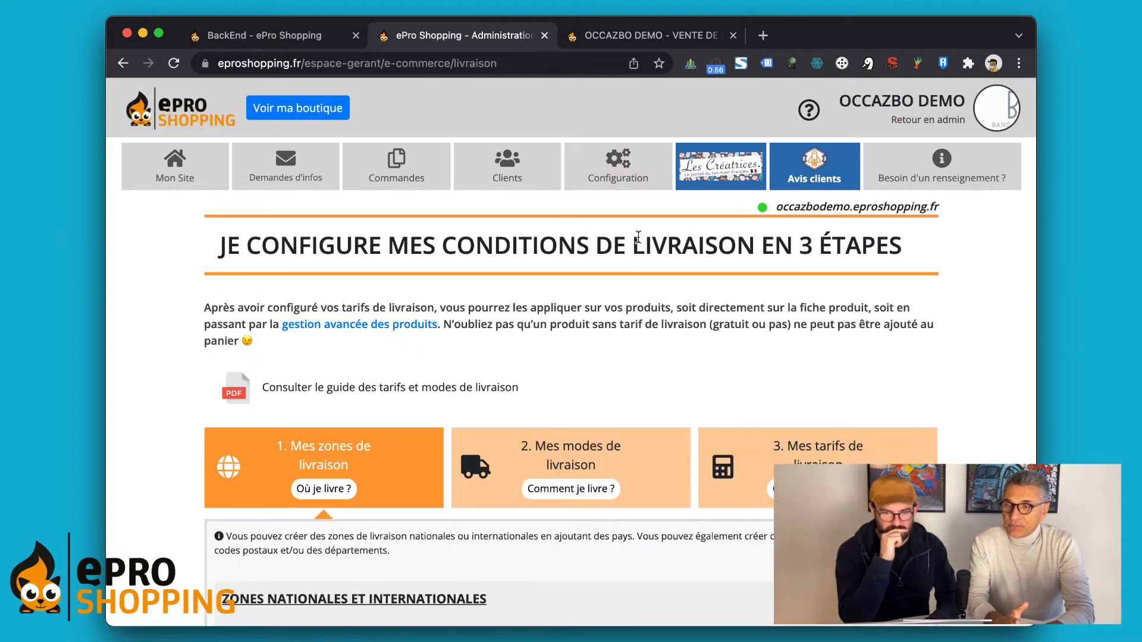
pyautogui.scroll(-5, 638, 237)
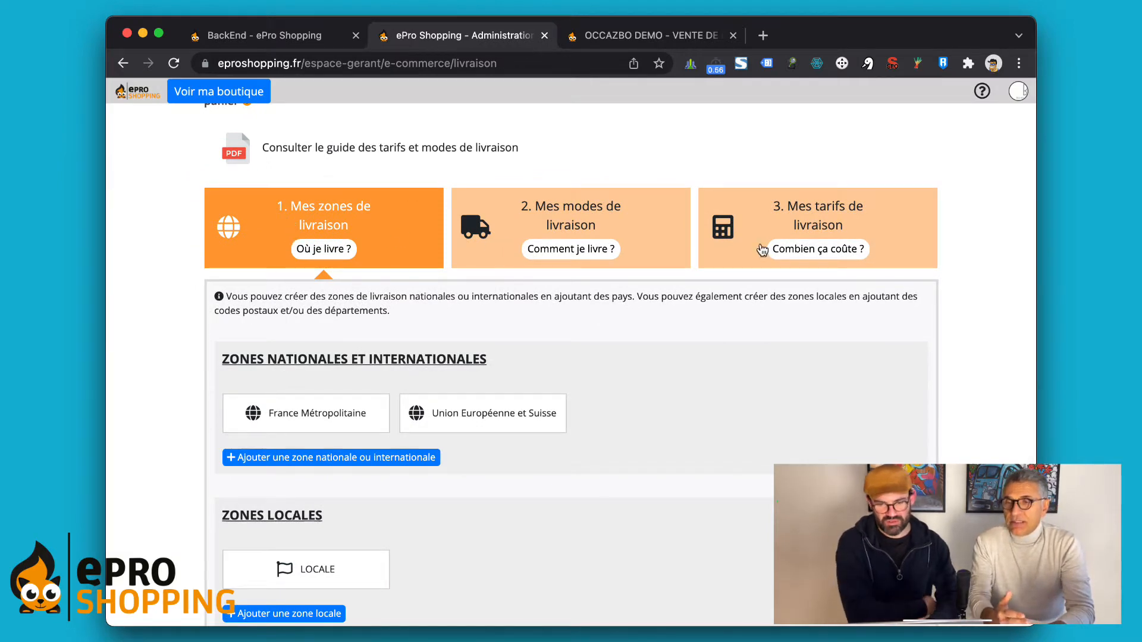
pyautogui.click(580, 215)
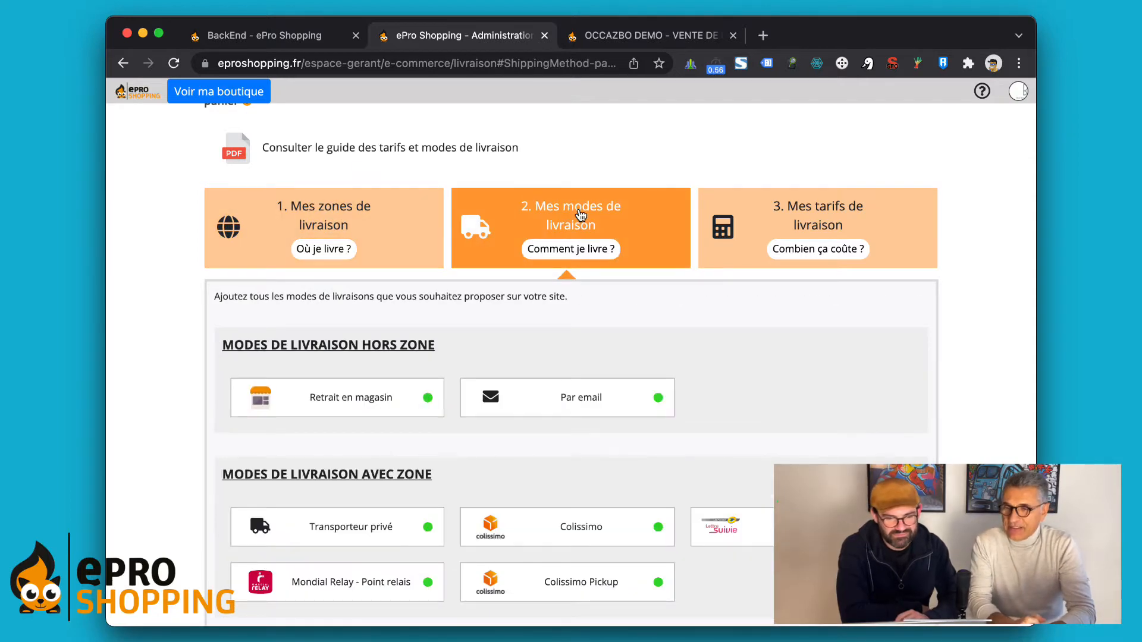
pyautogui.scroll(-2, 580, 215)
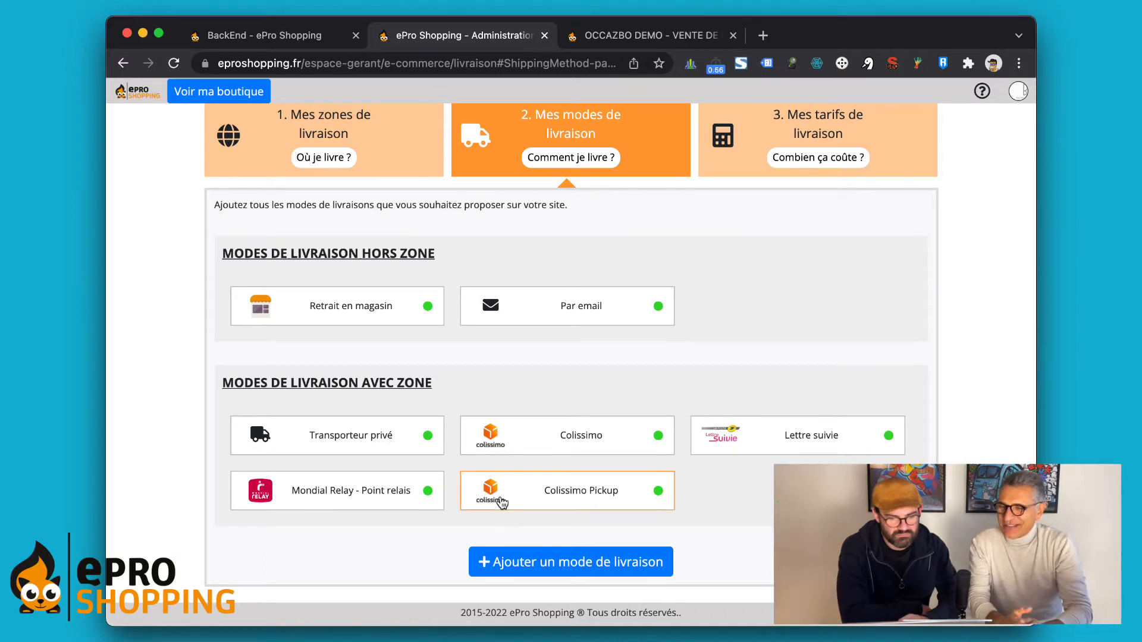
pyautogui.scroll(-1, 502, 502)
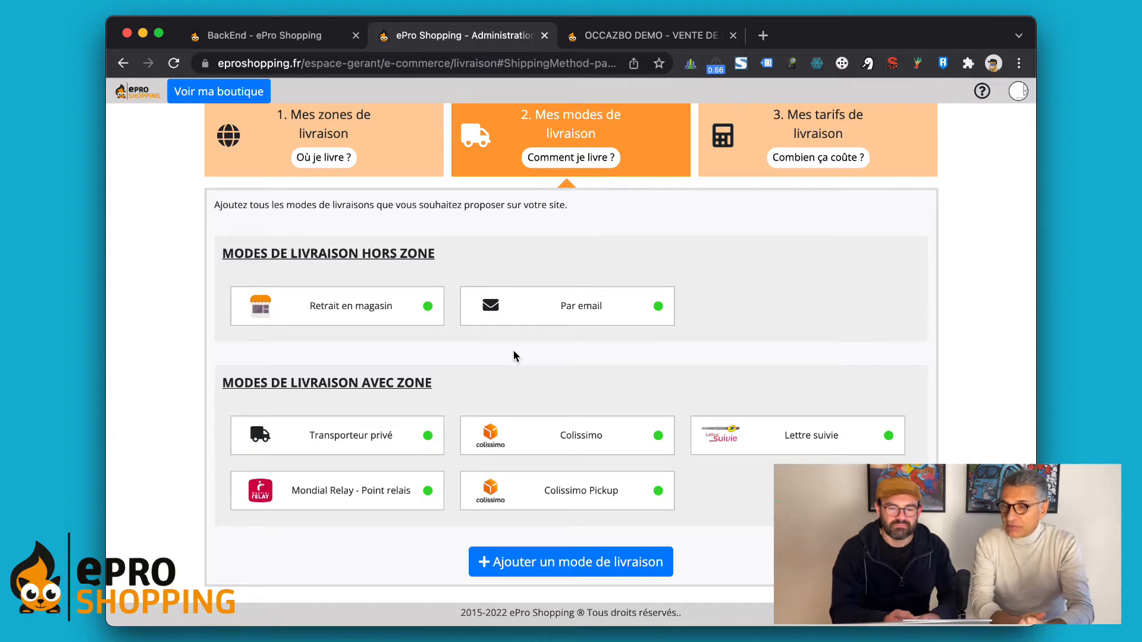
pyautogui.click(531, 440)
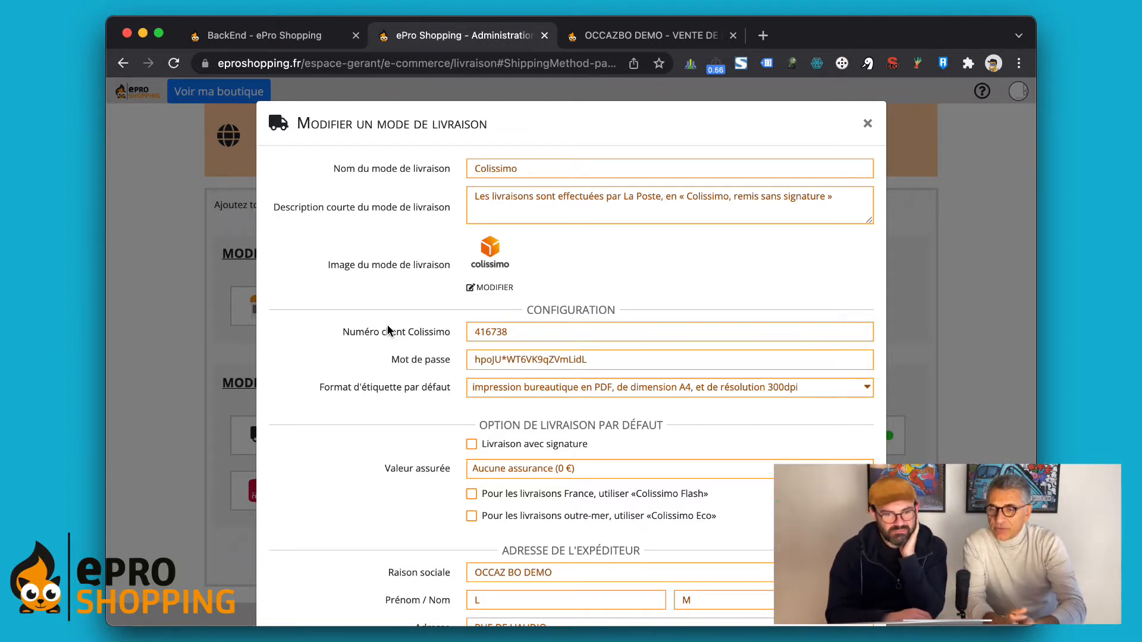
pyautogui.scroll(-2, 524, 368)
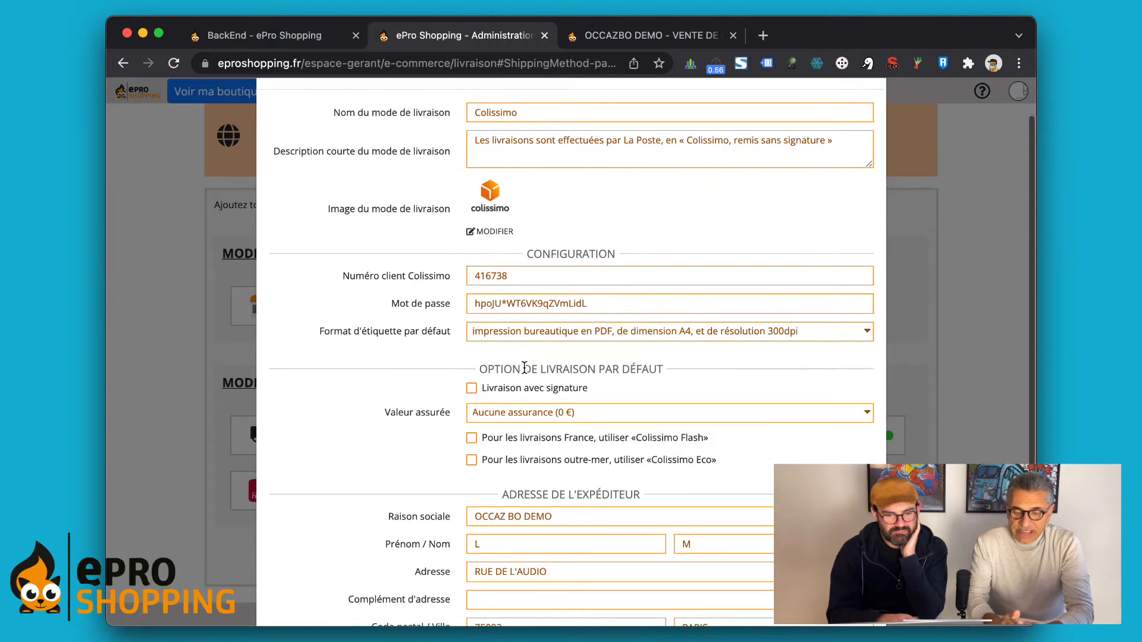
pyautogui.moveTo(344, 255); pyautogui.dragTo(353, 359)
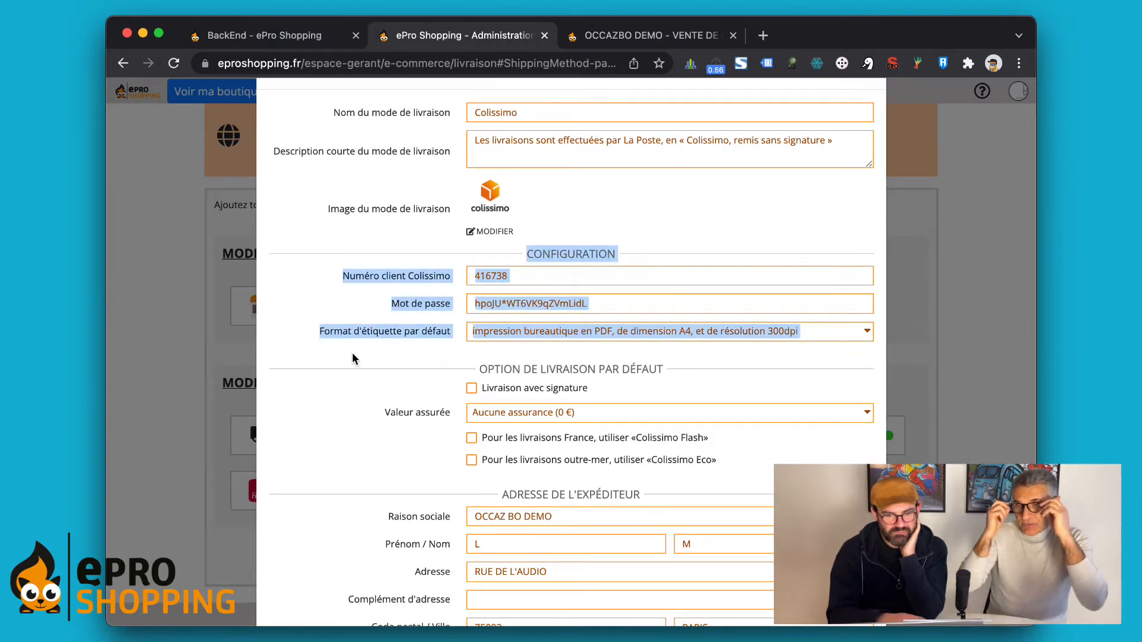
pyautogui.click(352, 357)
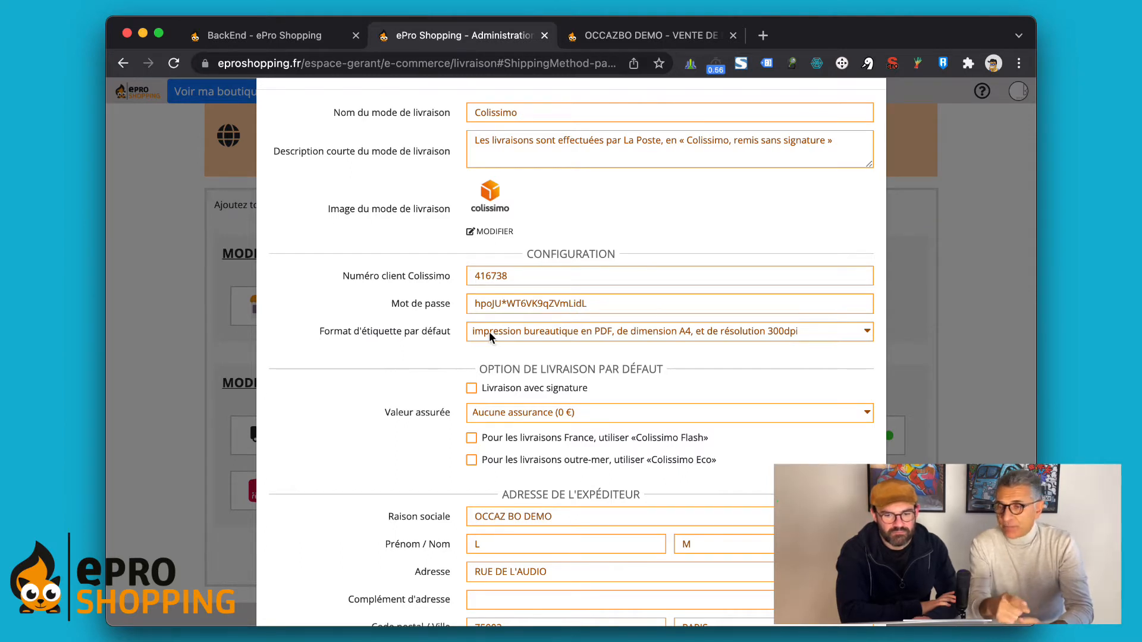
pyautogui.click(827, 335)
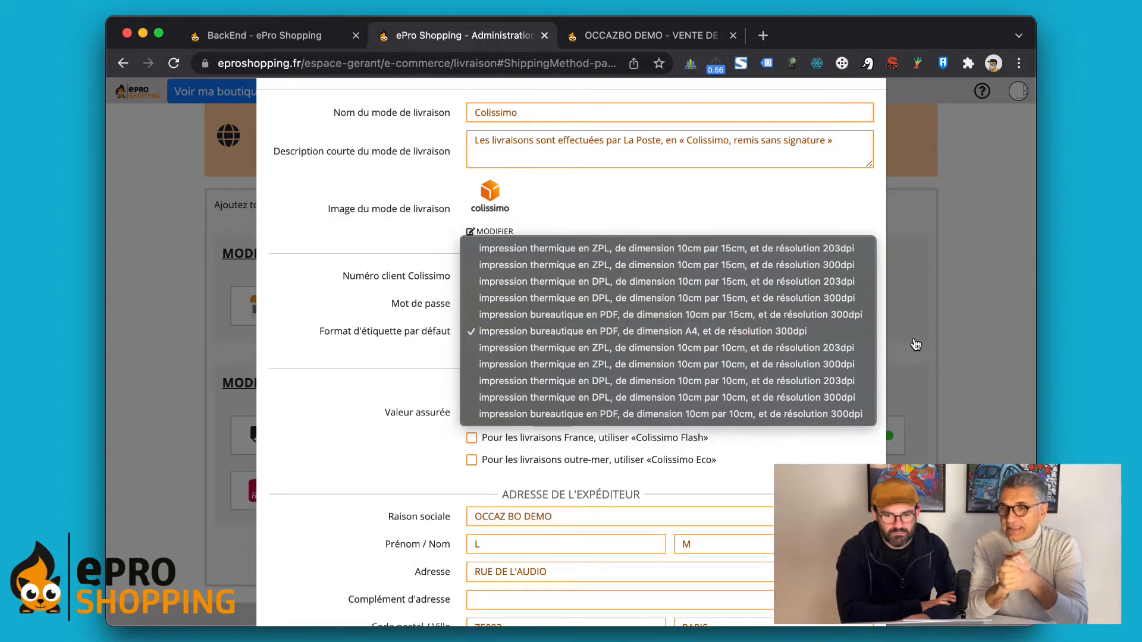
pyautogui.click(420, 341)
pyautogui.scroll(5, 610, 334)
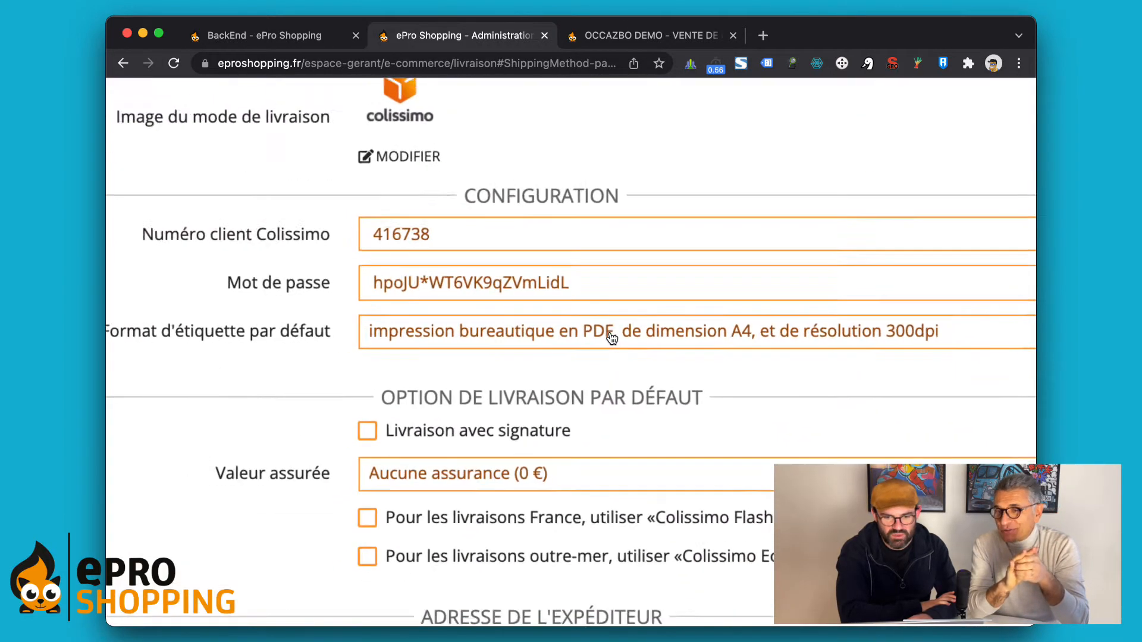
pyautogui.scroll(-2, 611, 334)
pyautogui.hscroll(1, 611, 334)
pyautogui.click(611, 334)
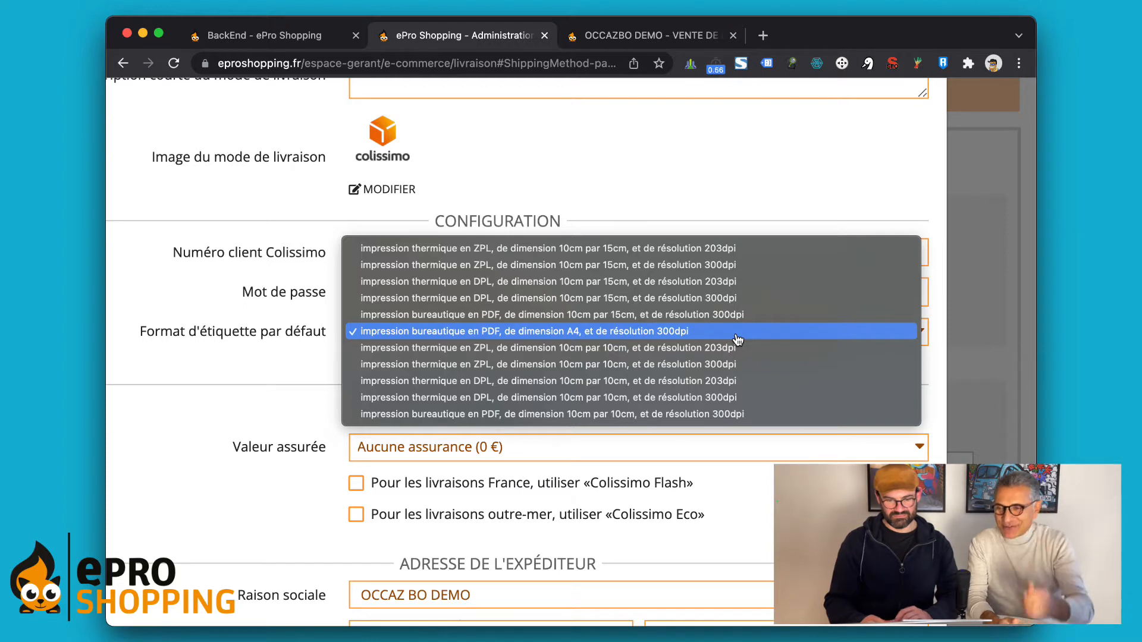
pyautogui.click(737, 156)
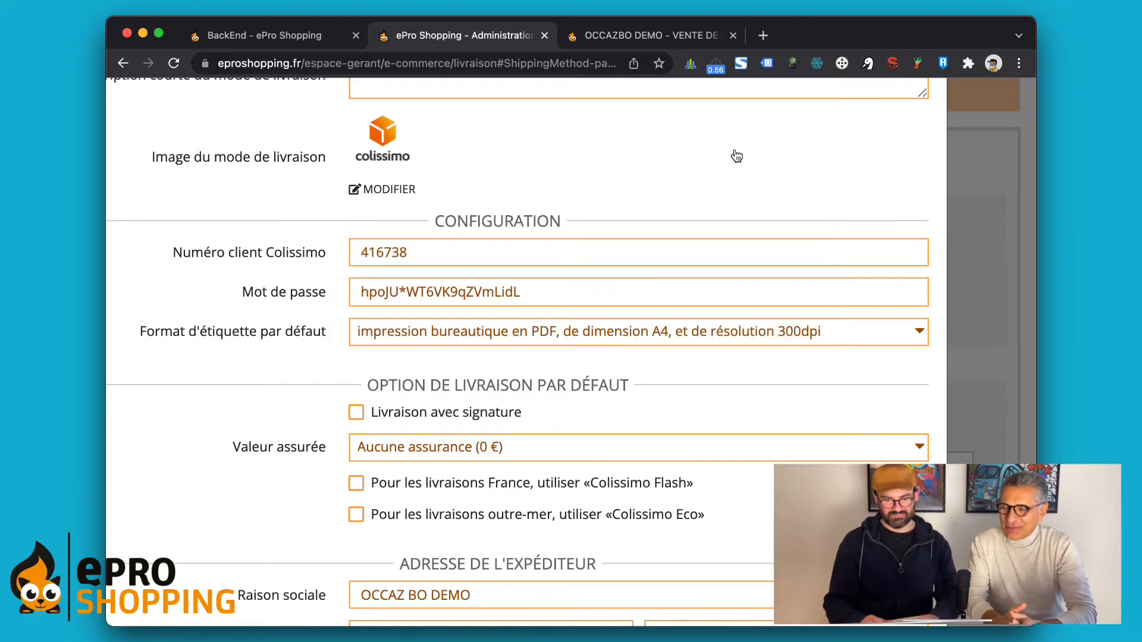
pyautogui.press('super+minus')
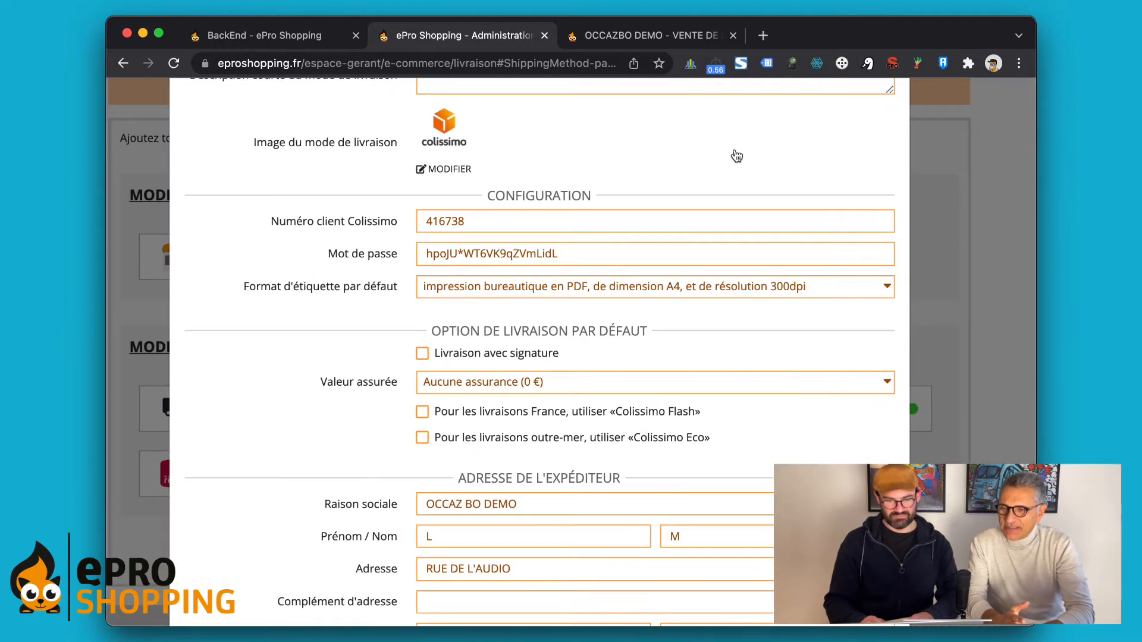
pyautogui.scroll(-3, 351, 305)
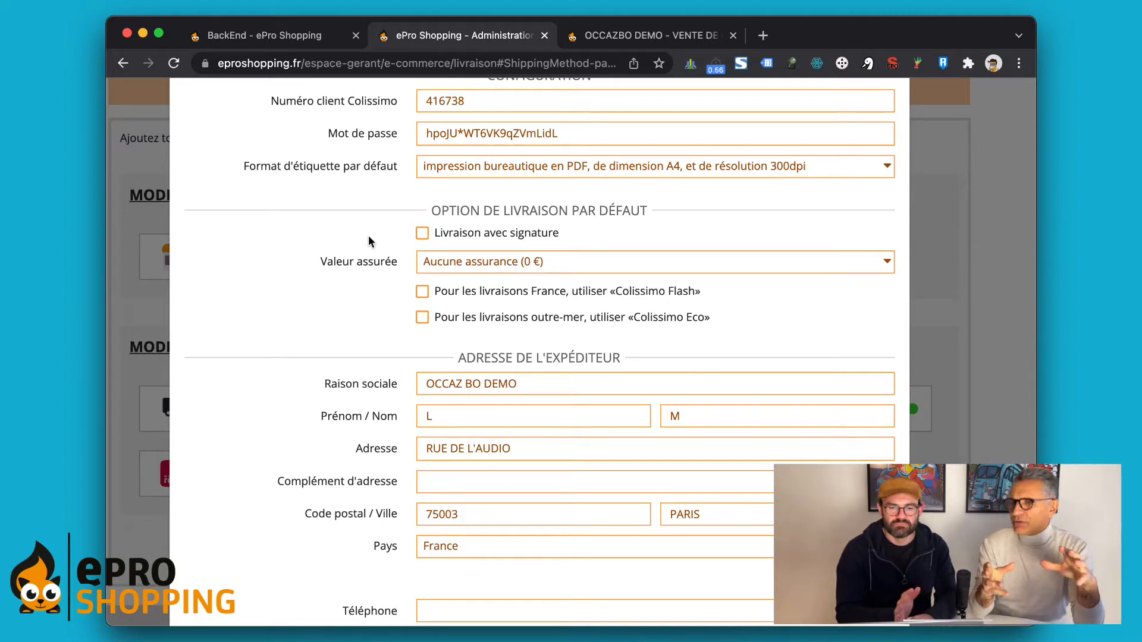
pyautogui.click(418, 263)
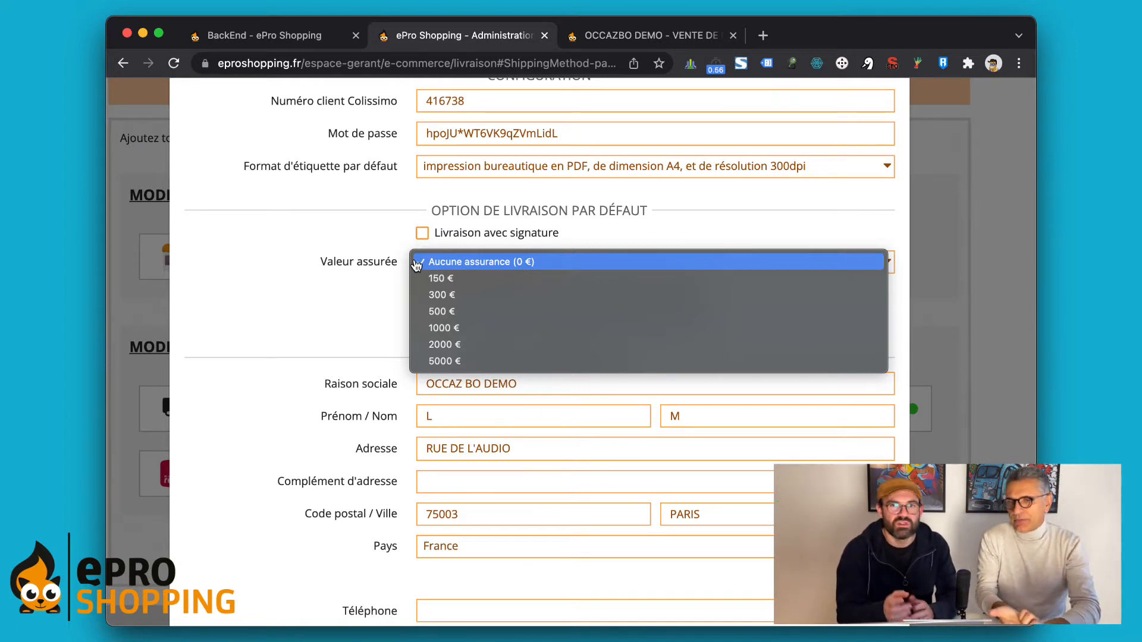
pyautogui.click(350, 275)
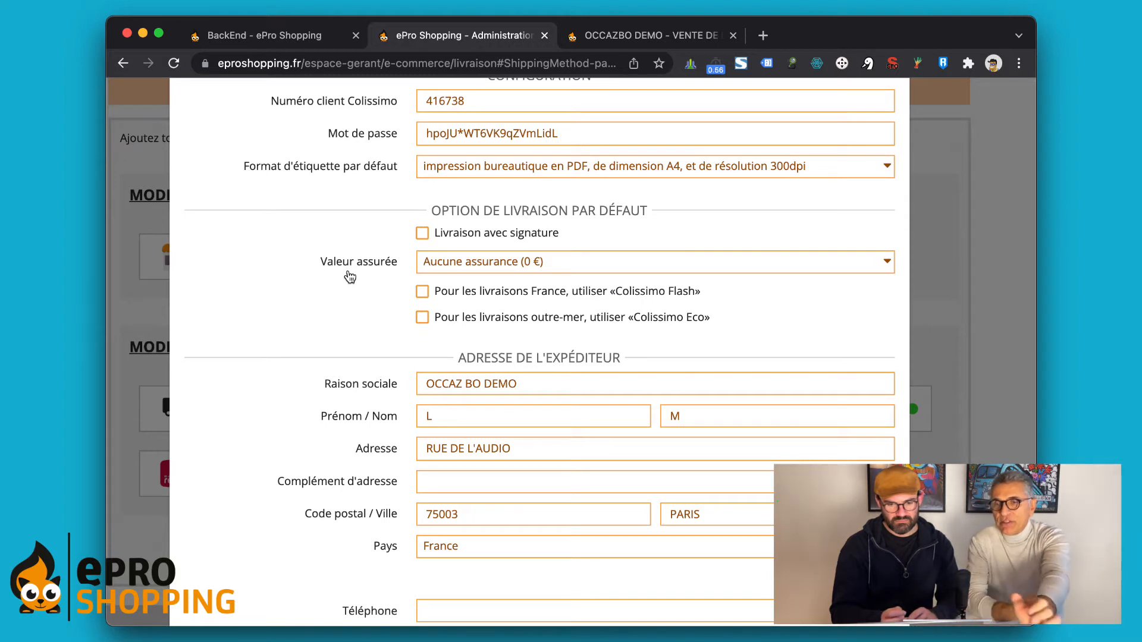
pyautogui.scroll(3, 316, 280)
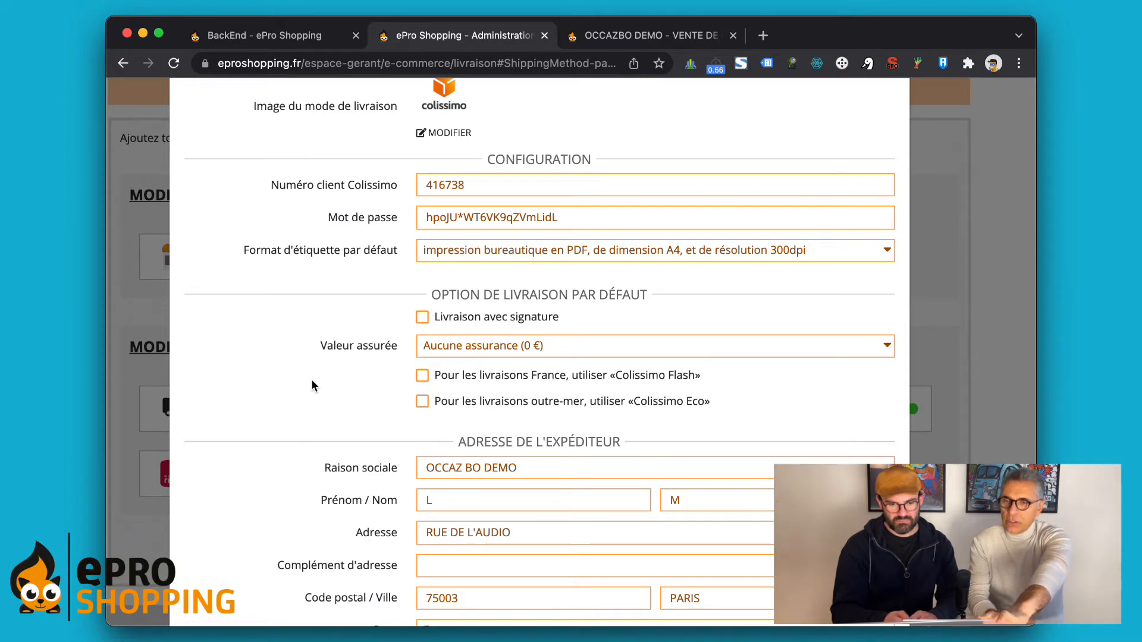
# Step: Review the Colissimo sender address fields, zoom the page out, and close the dialog
pyautogui.scroll(-5, 311, 380)
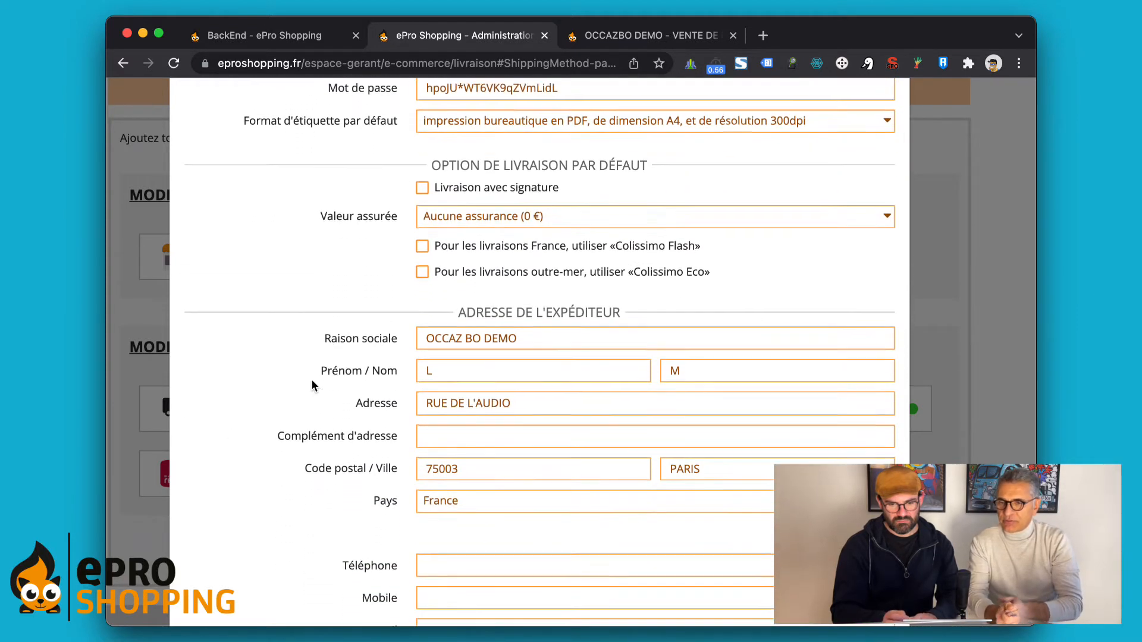
pyautogui.scroll(-2, 311, 385)
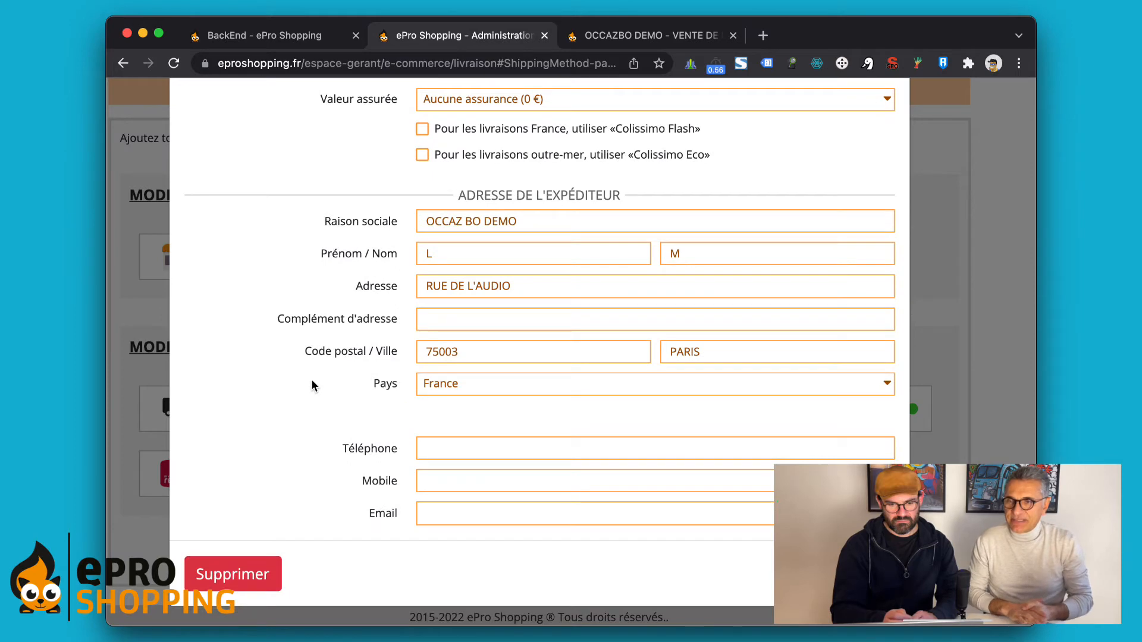
pyautogui.hscroll(1, 312, 381)
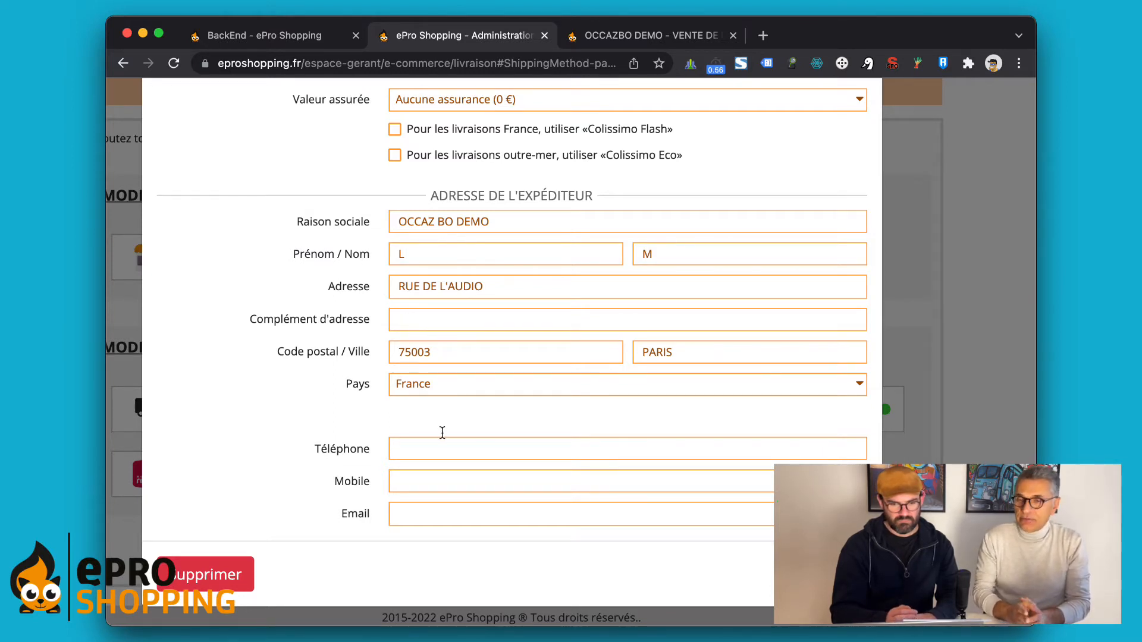
pyautogui.scroll(-1, 332, 414)
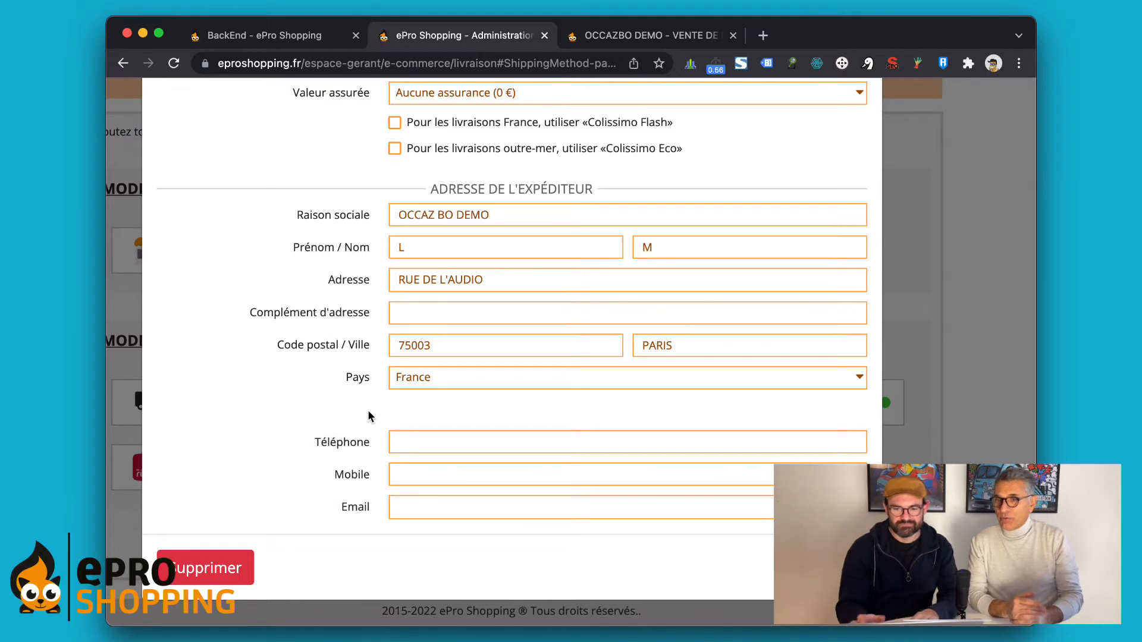
pyautogui.press('super+minus')
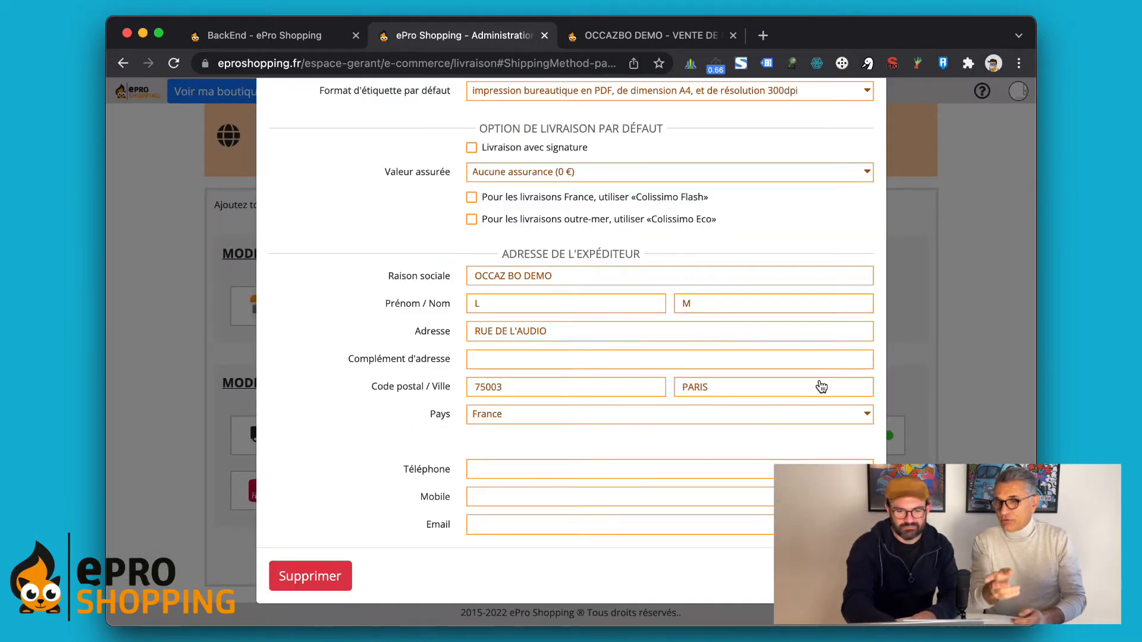
pyautogui.press('Escape')
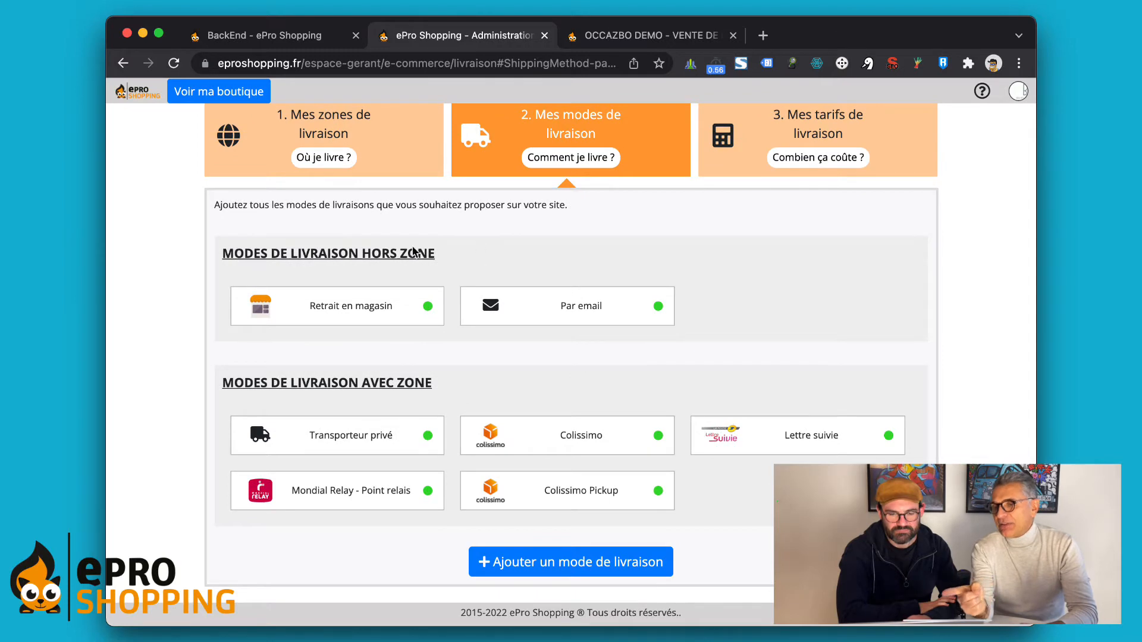
# Step: Review Colissimo's France Métropolitaine rate: 20.00 € first product, 2.00 € each additional, 3 à 5 j
pyautogui.click(821, 121)
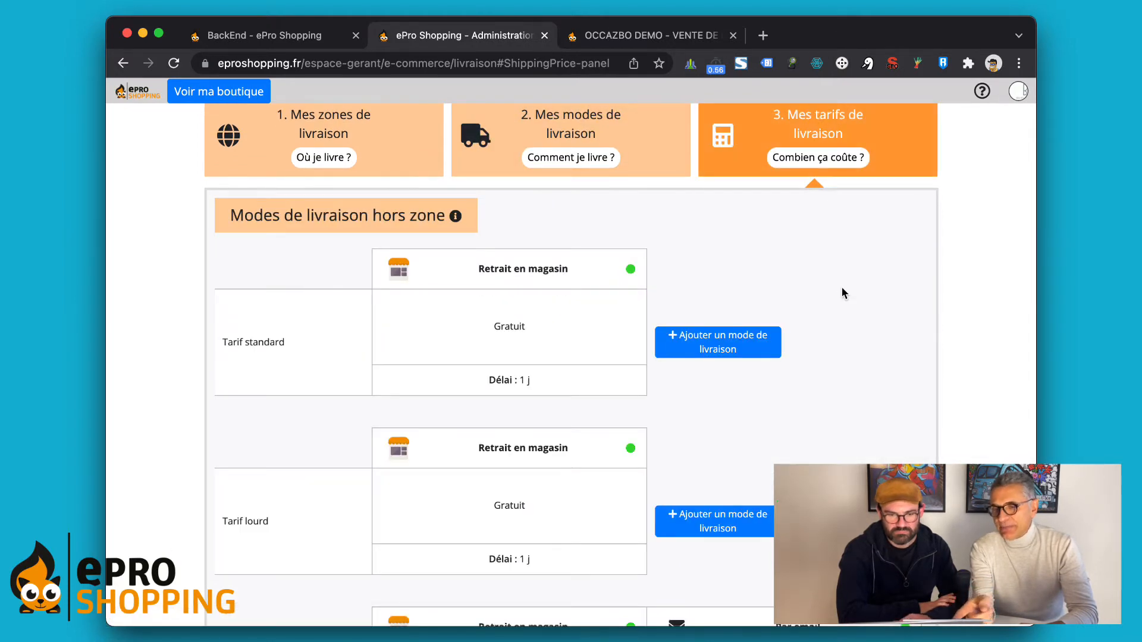
pyautogui.scroll(-5, 842, 289)
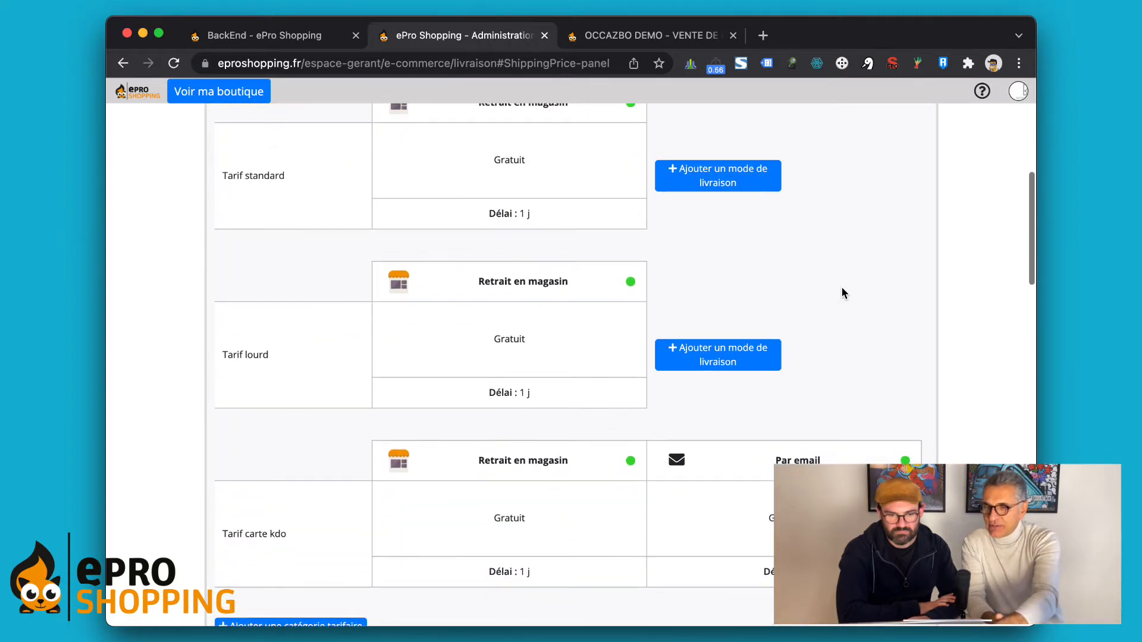
pyautogui.scroll(-6, 842, 292)
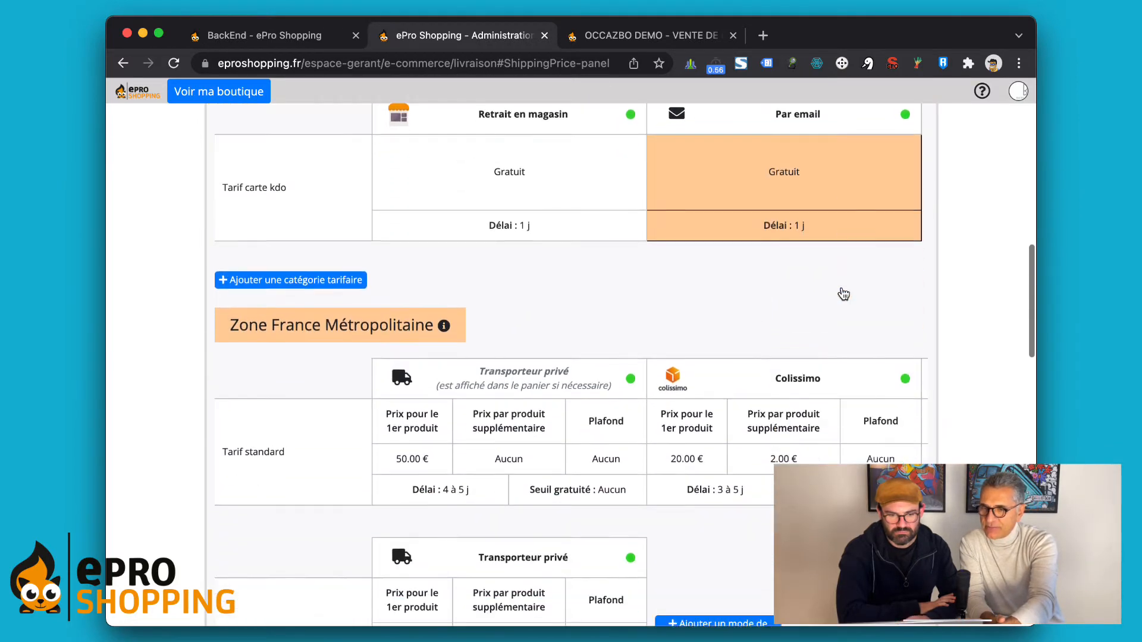
pyautogui.scroll(-3, 843, 294)
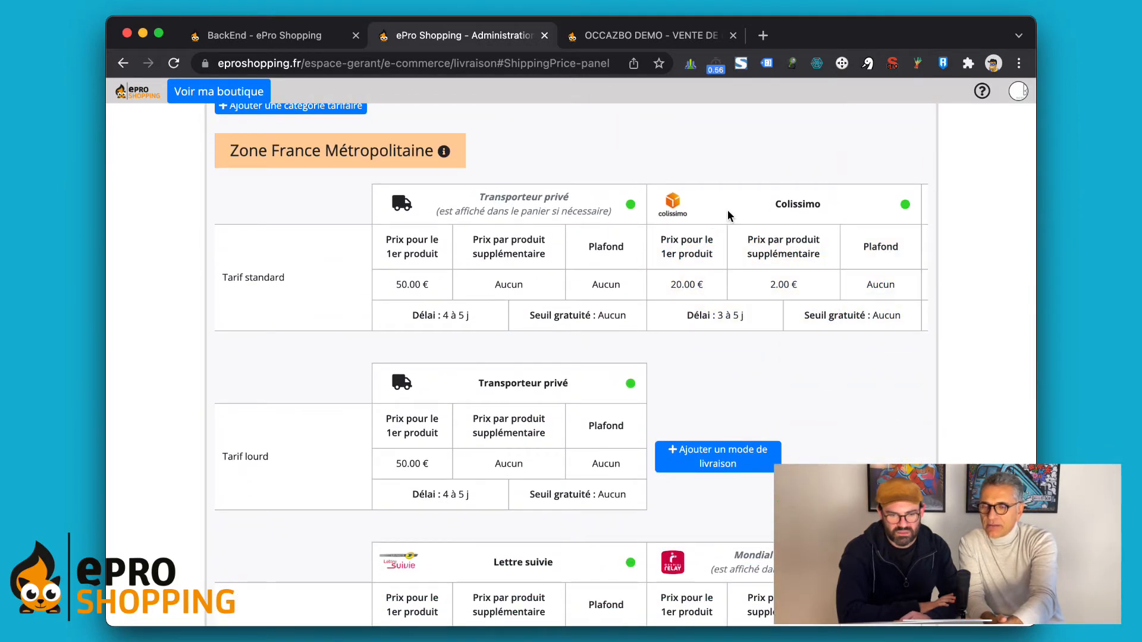
pyautogui.scroll(-1, 728, 214)
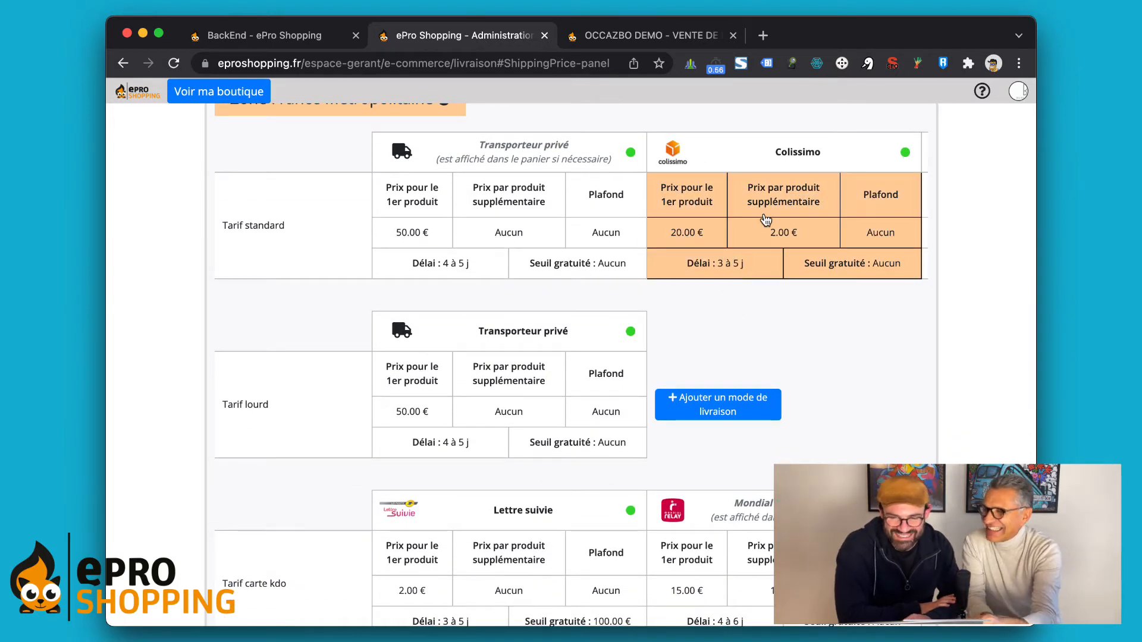
pyautogui.scroll(1, 766, 220)
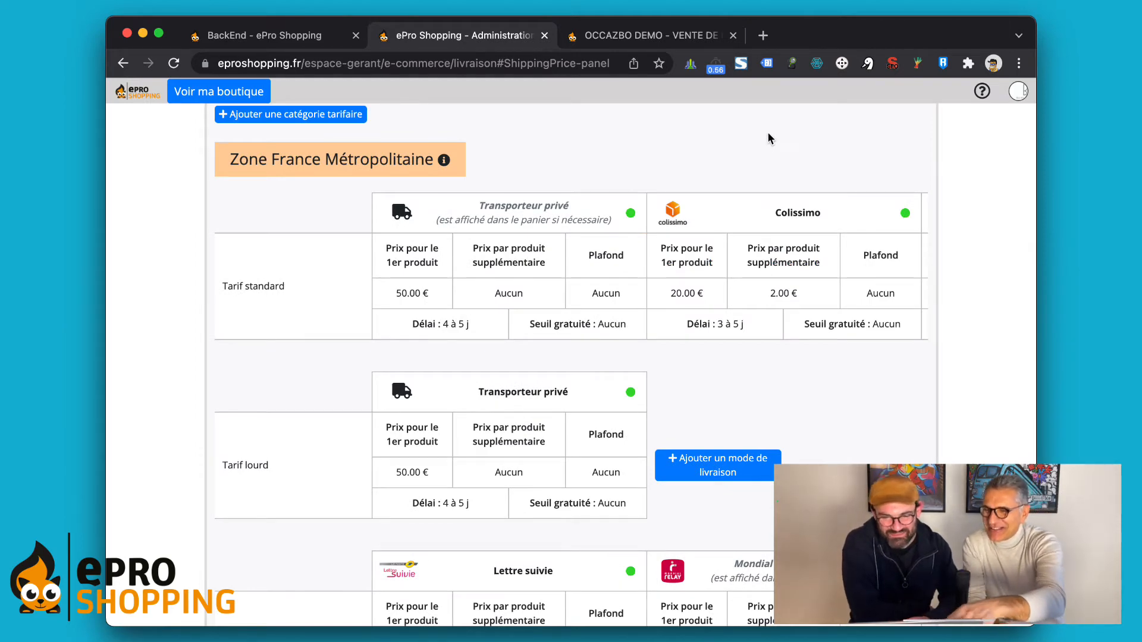
pyautogui.hscroll(3, 776, 215)
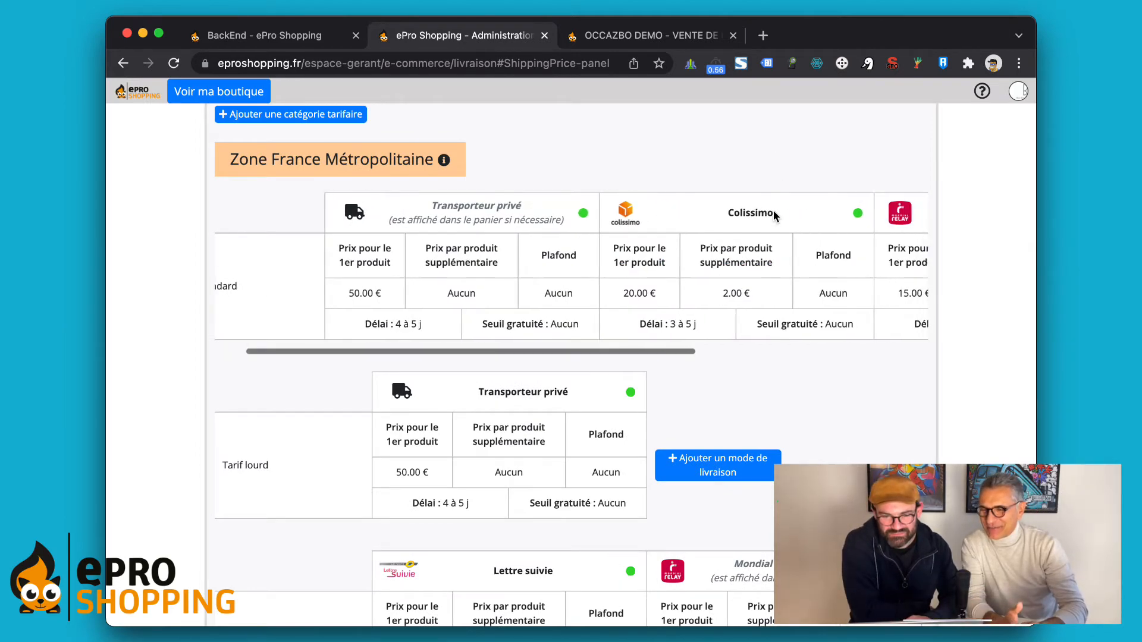
pyautogui.hscroll(2, 586, 222)
pyautogui.hscroll(-5, 655, 218)
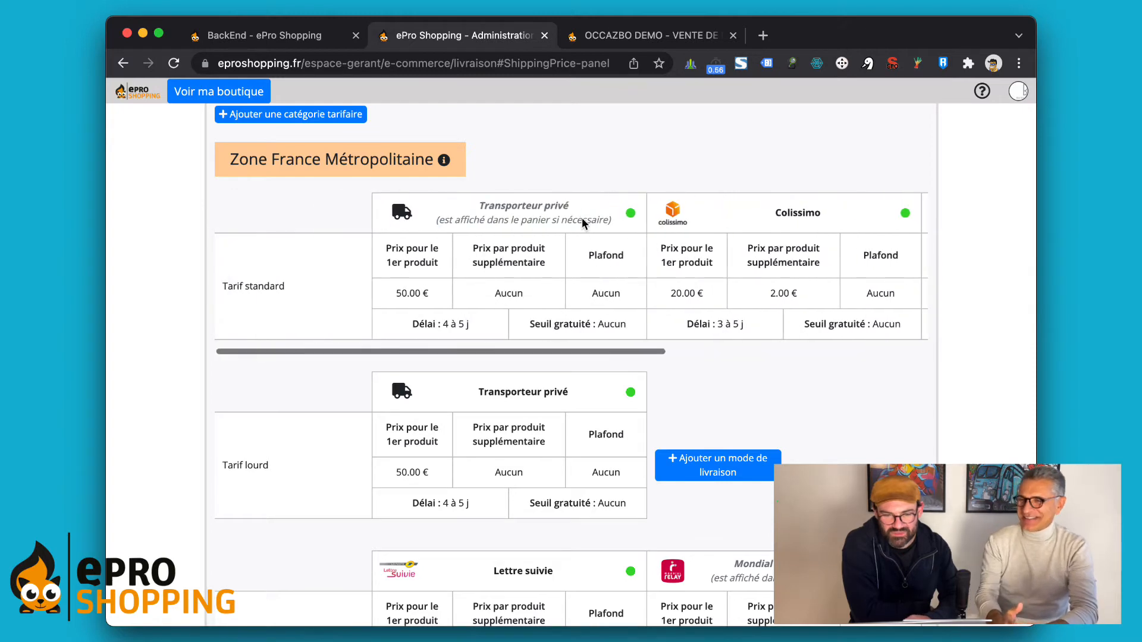
pyautogui.scroll(10, 723, 213)
pyautogui.scroll(4, 725, 212)
# Step: Go from the site home to product management and open Gestion avancée
pyautogui.moveTo(641, 173)
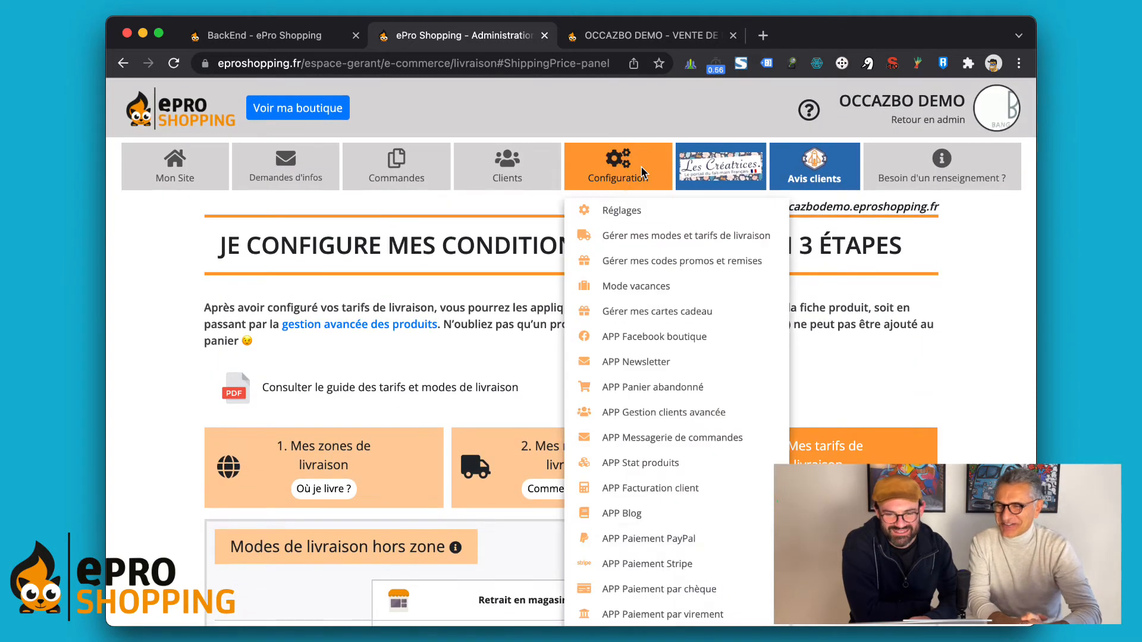
pyautogui.click(175, 169)
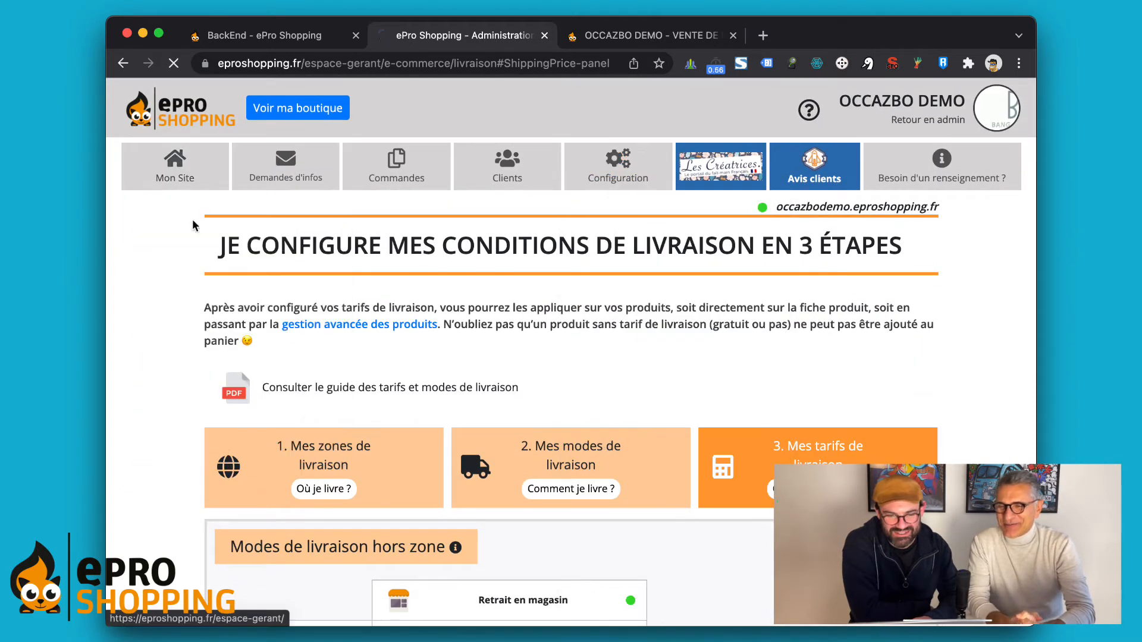
pyautogui.scroll(-5, 474, 386)
pyautogui.click(551, 400)
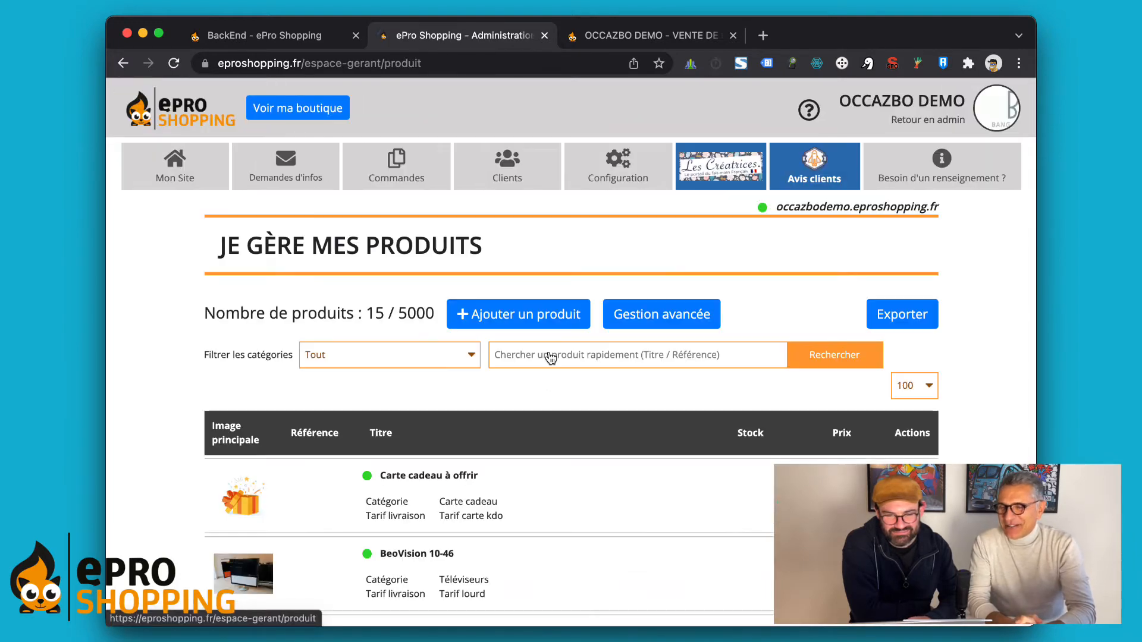
pyautogui.click(672, 318)
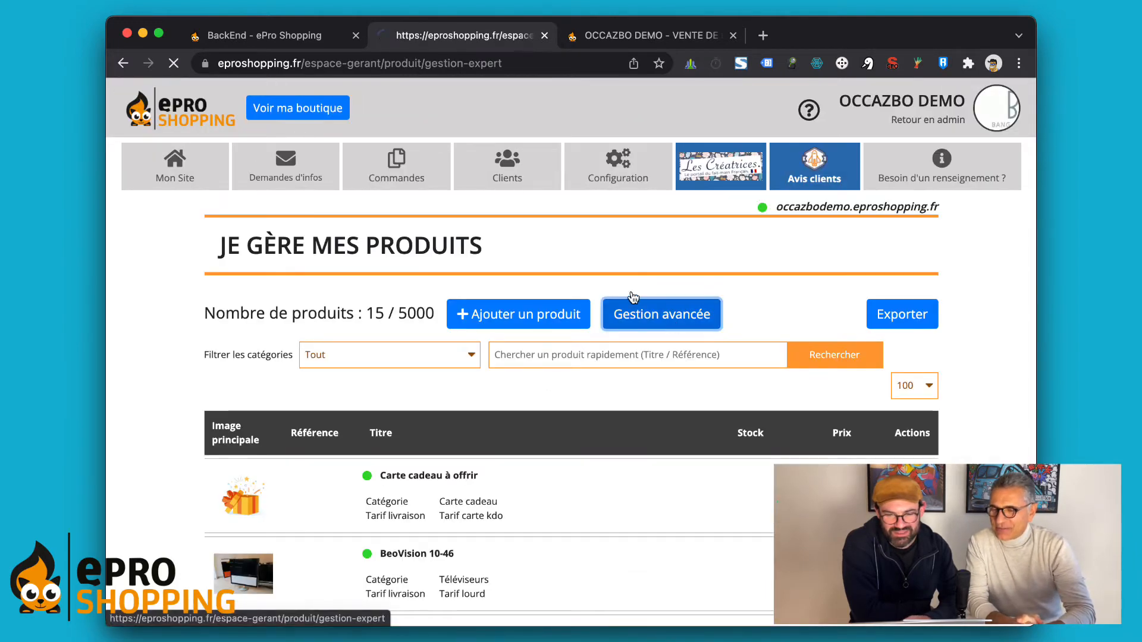
# Step: Inspect the products' delivery-rate column and its filter, closing the filter without applying it
pyautogui.scroll(-5, 594, 360)
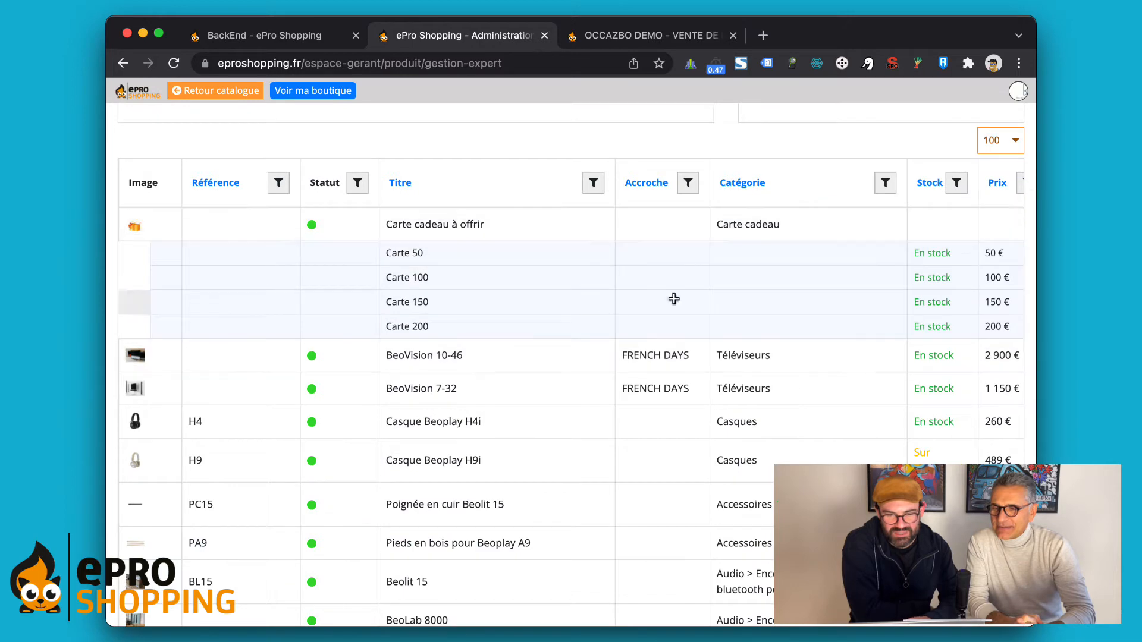
pyautogui.hscroll(2, 674, 300)
pyautogui.hscroll(5, 674, 298)
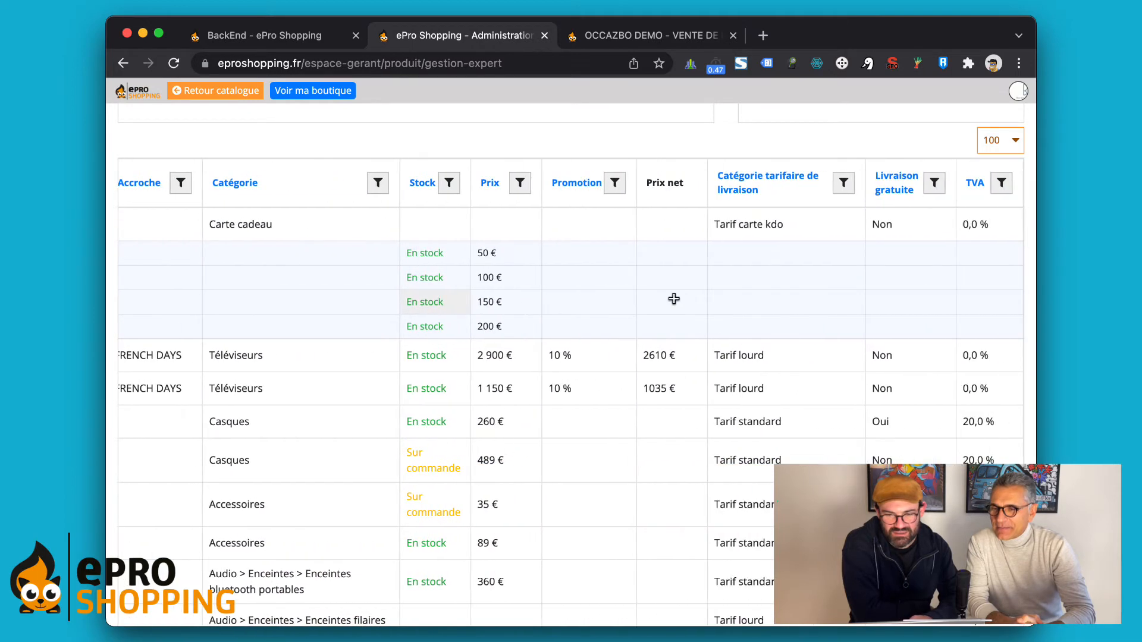
pyautogui.hscroll(-8, 674, 298)
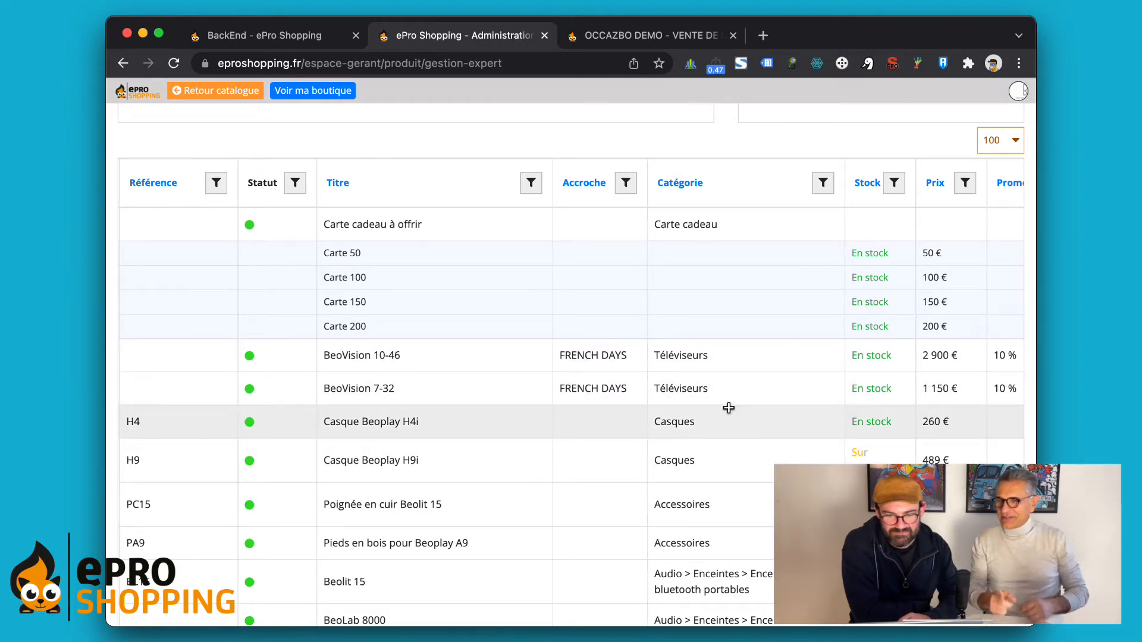
pyautogui.scroll(-3, 723, 430)
pyautogui.hscroll(3, 729, 409)
pyautogui.hscroll(2, 729, 408)
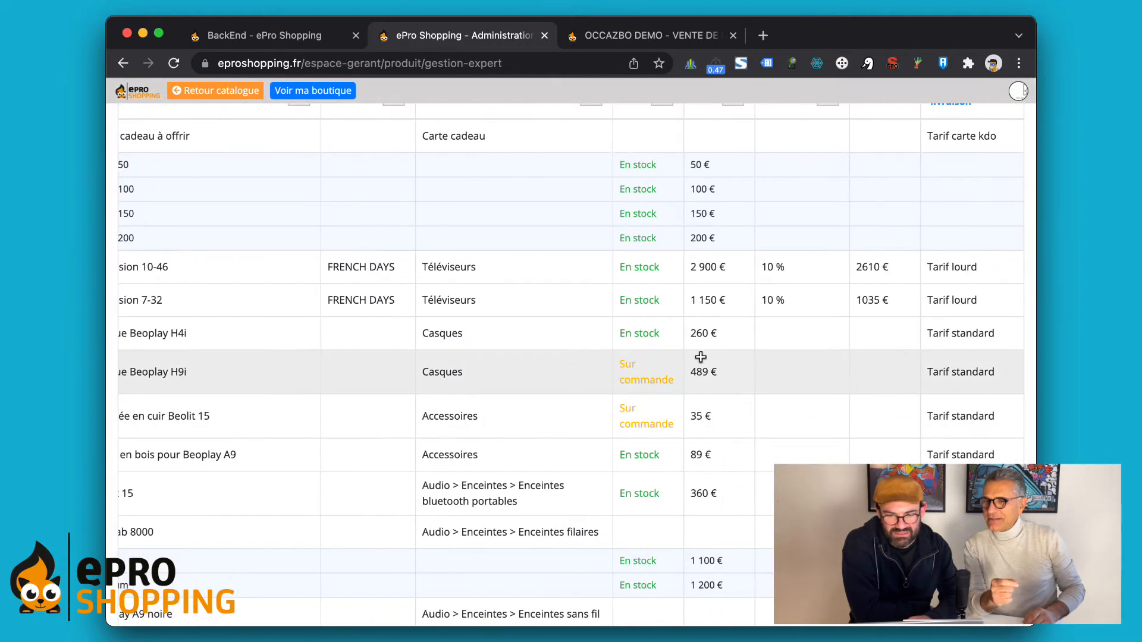
pyautogui.scroll(2, 592, 359)
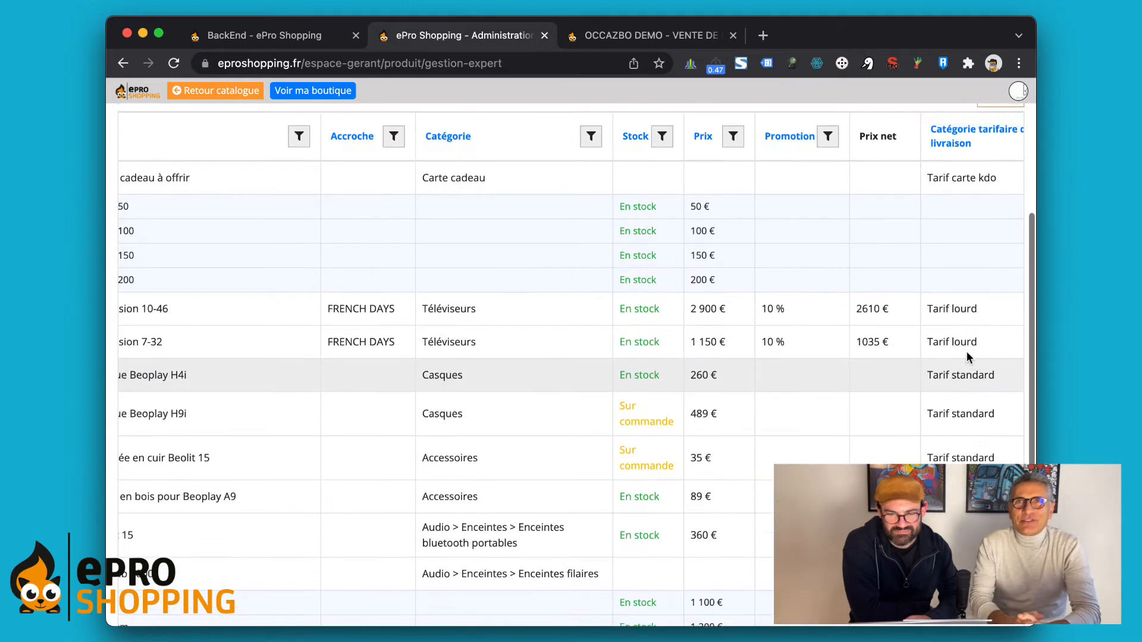
pyautogui.scroll(3, 902, 203)
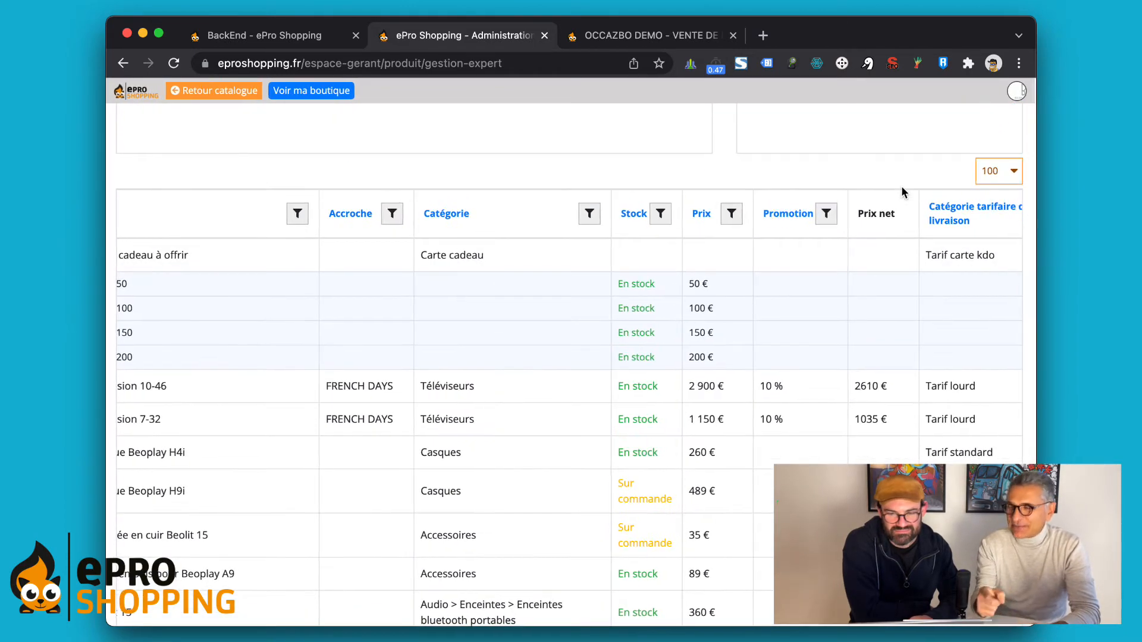
pyautogui.hscroll(4, 909, 237)
pyautogui.click(846, 213)
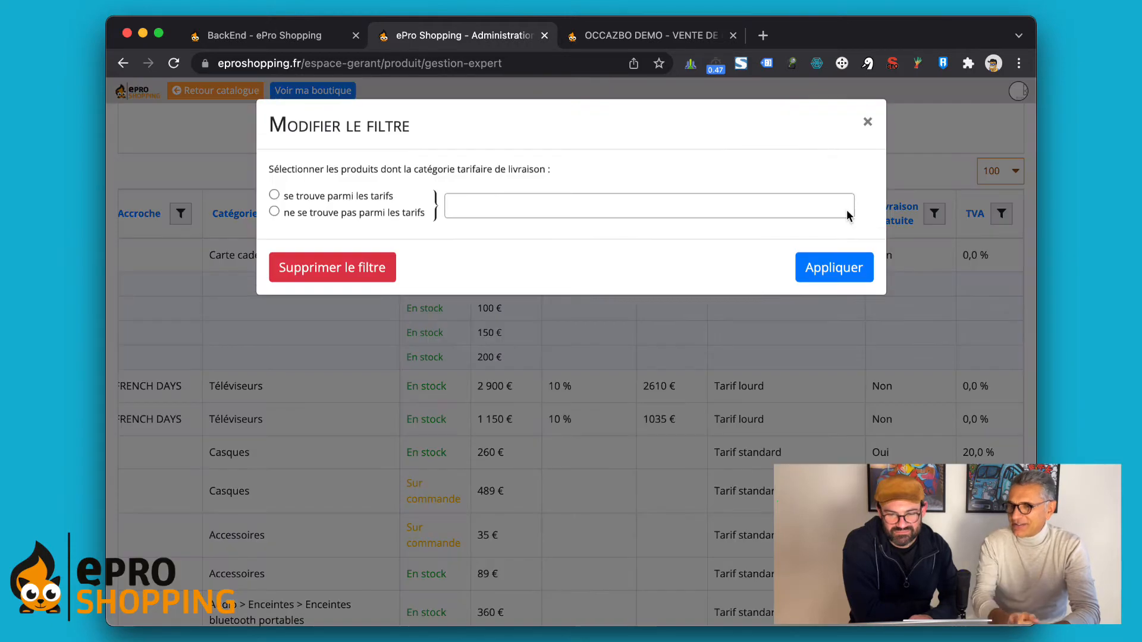
pyautogui.click(868, 121)
# Step: Return to the catalogue list and open the shop's storefront
pyautogui.scroll(5, 465, 143)
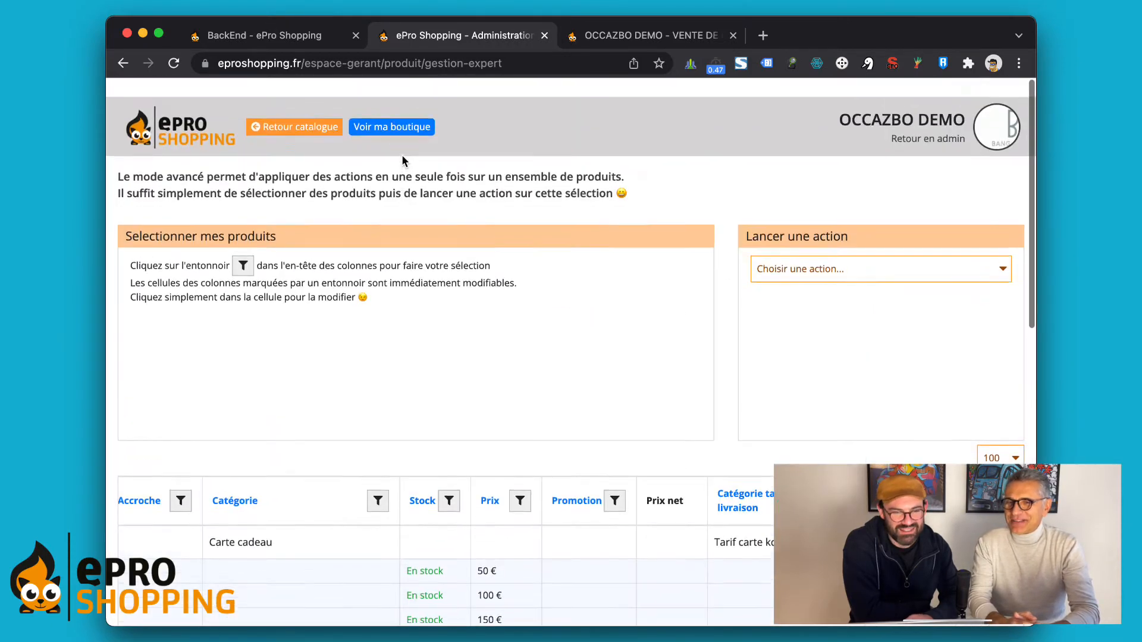
pyautogui.click(293, 122)
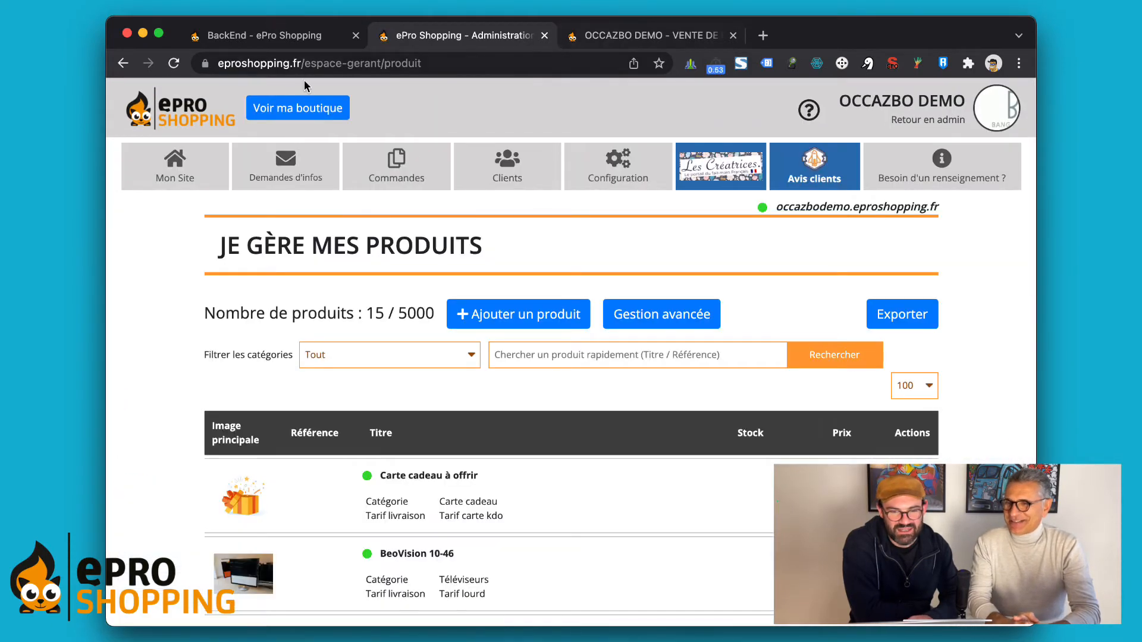
pyautogui.click(289, 108)
# Step: Add the Casque Beoplay H9i headphones (489€) from Top Ventes to the cart and view the cart
pyautogui.click(922, 35)
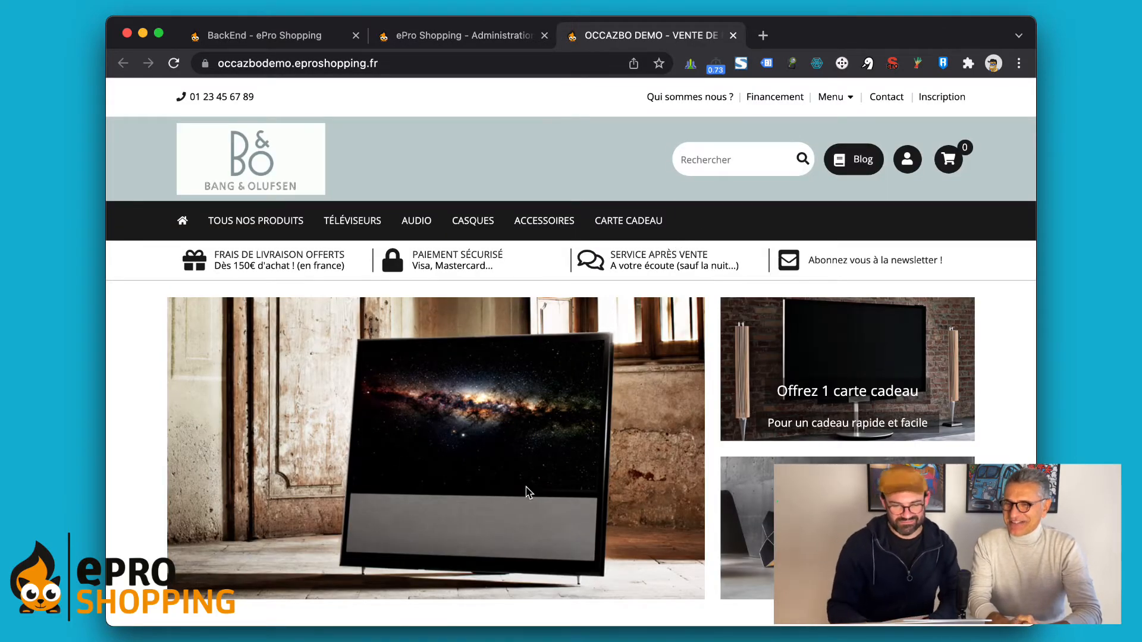
pyautogui.scroll(-10, 561, 418)
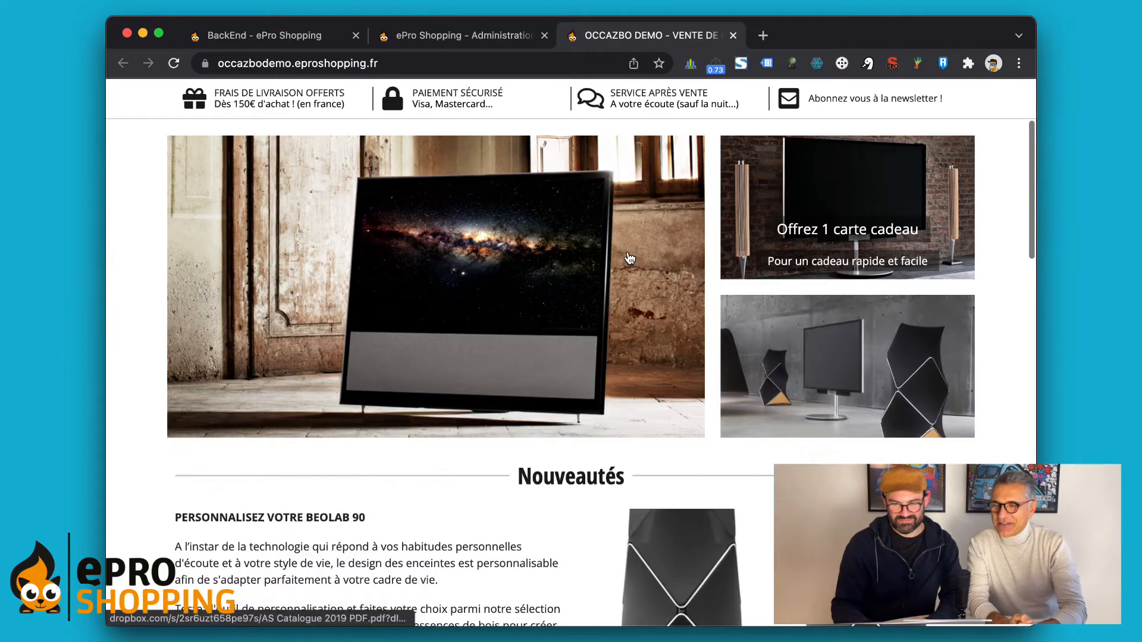
pyautogui.scroll(-2, 603, 327)
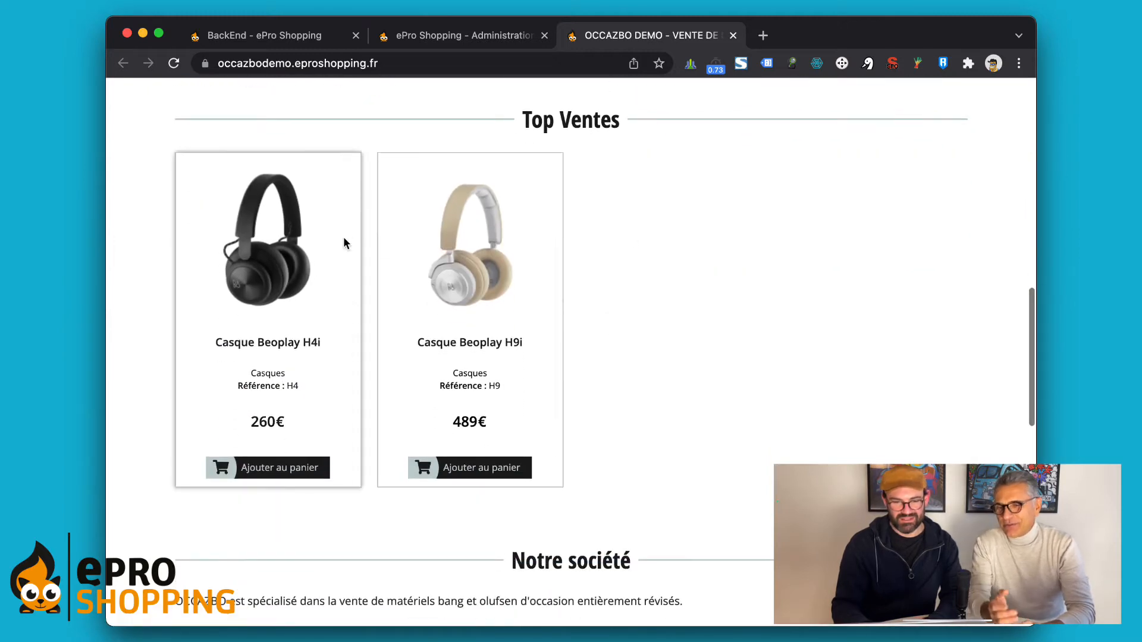
pyautogui.click(493, 235)
pyautogui.scroll(-3, 651, 357)
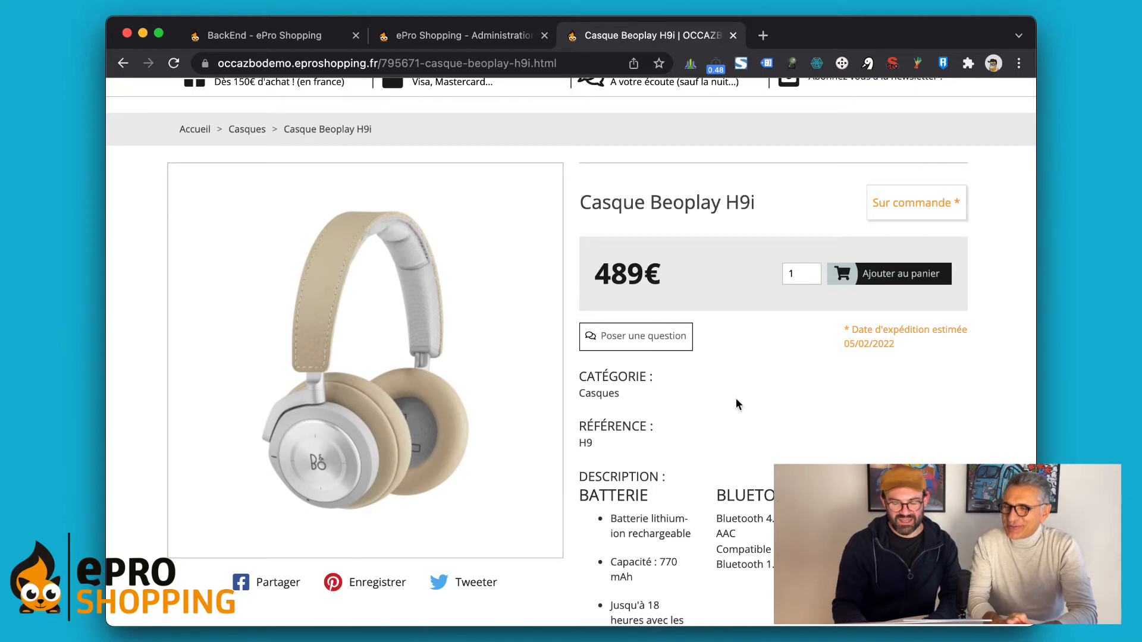
pyautogui.scroll(-3, 736, 403)
pyautogui.scroll(8, 736, 405)
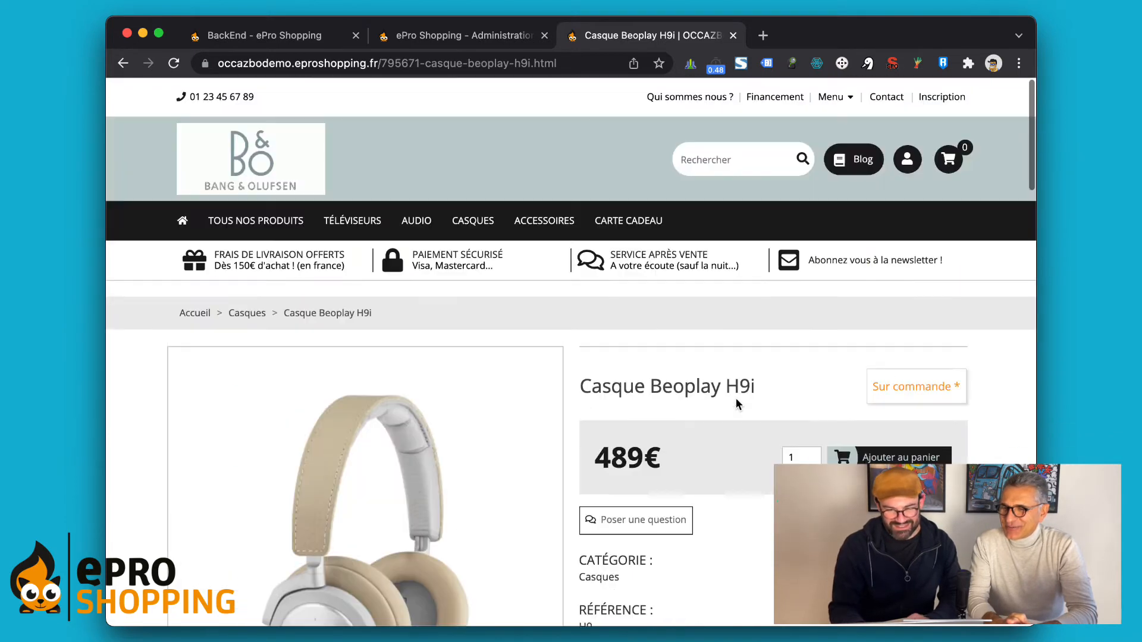
pyautogui.click(893, 458)
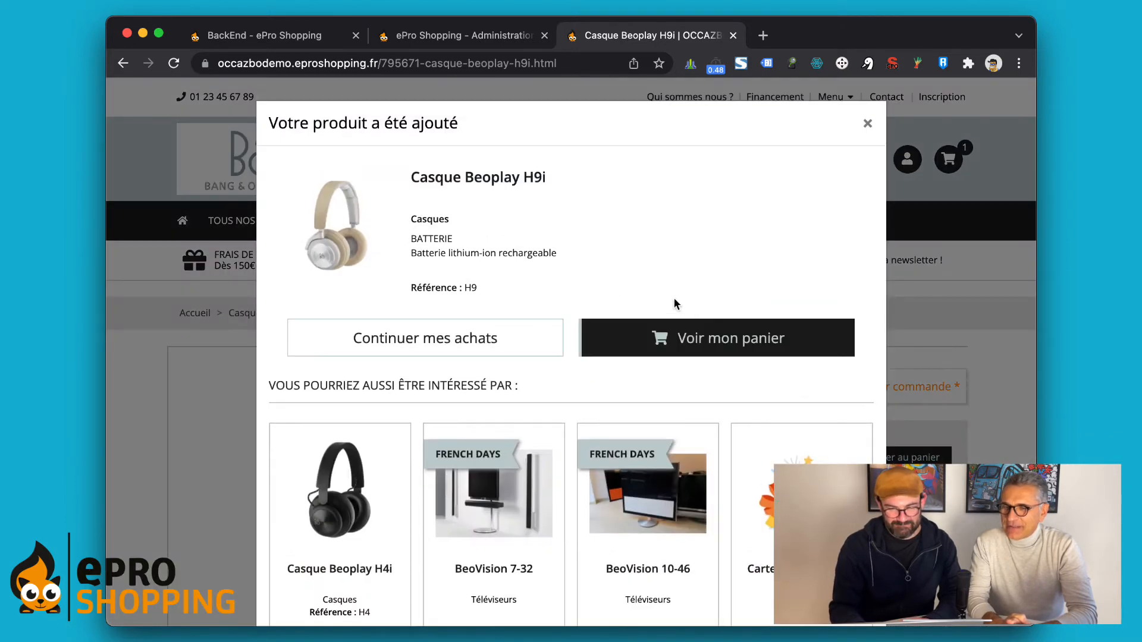
pyautogui.click(670, 354)
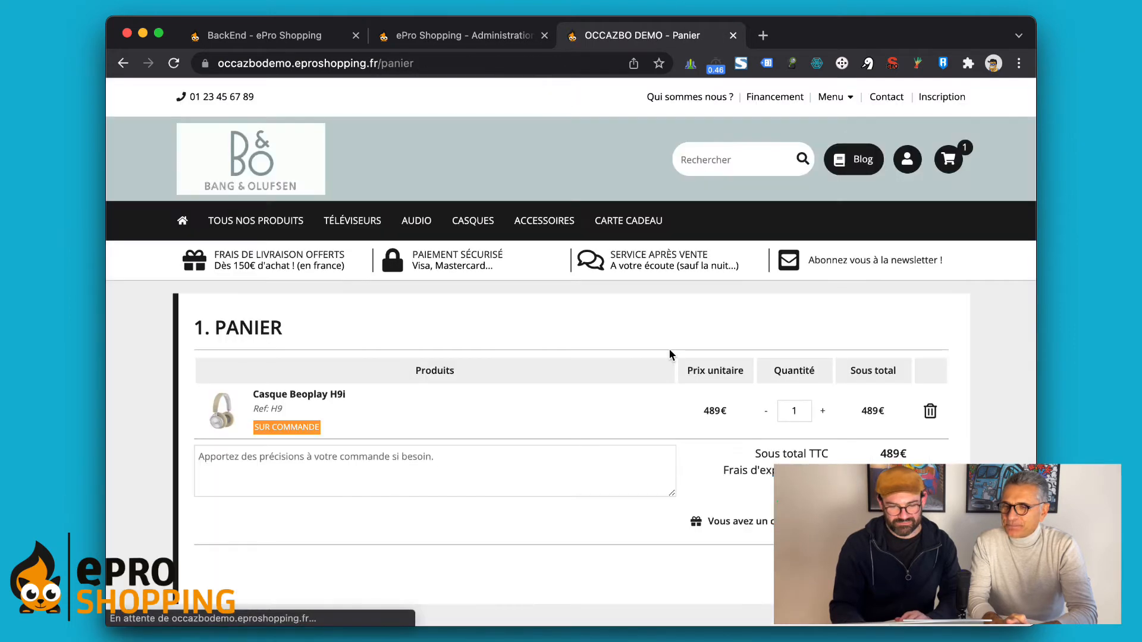
# Step: Proceed from the cart to delivery, log in with the saved customer account, and choose home delivery
pyautogui.scroll(-2, 671, 355)
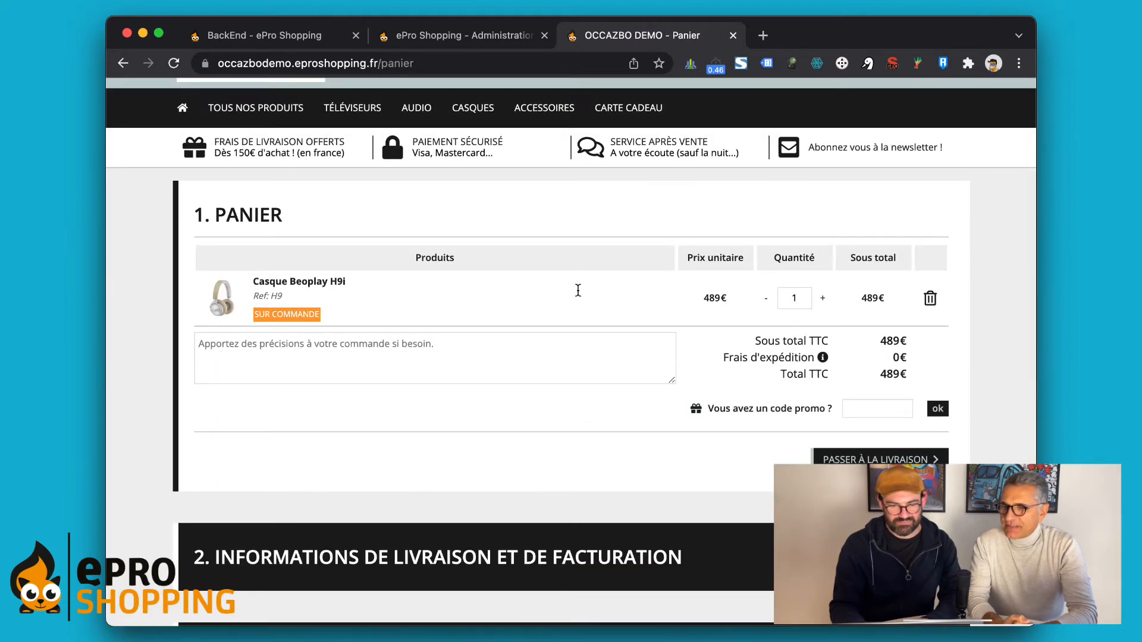
pyautogui.scroll(-3, 577, 291)
pyautogui.scroll(-1, 578, 296)
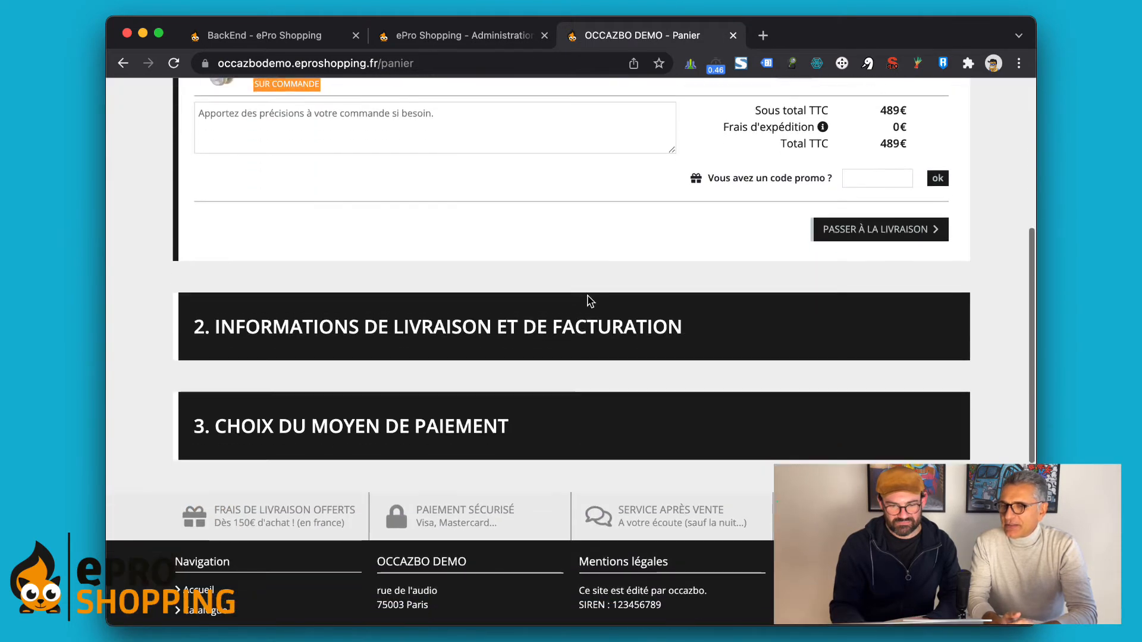
pyautogui.click(856, 231)
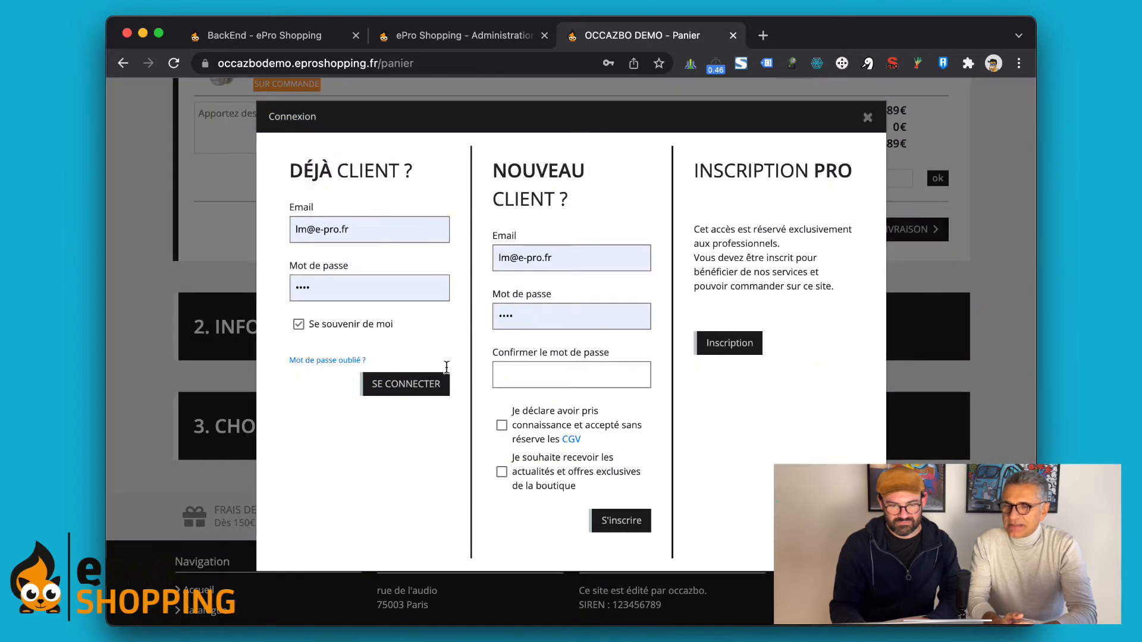
pyautogui.click(428, 388)
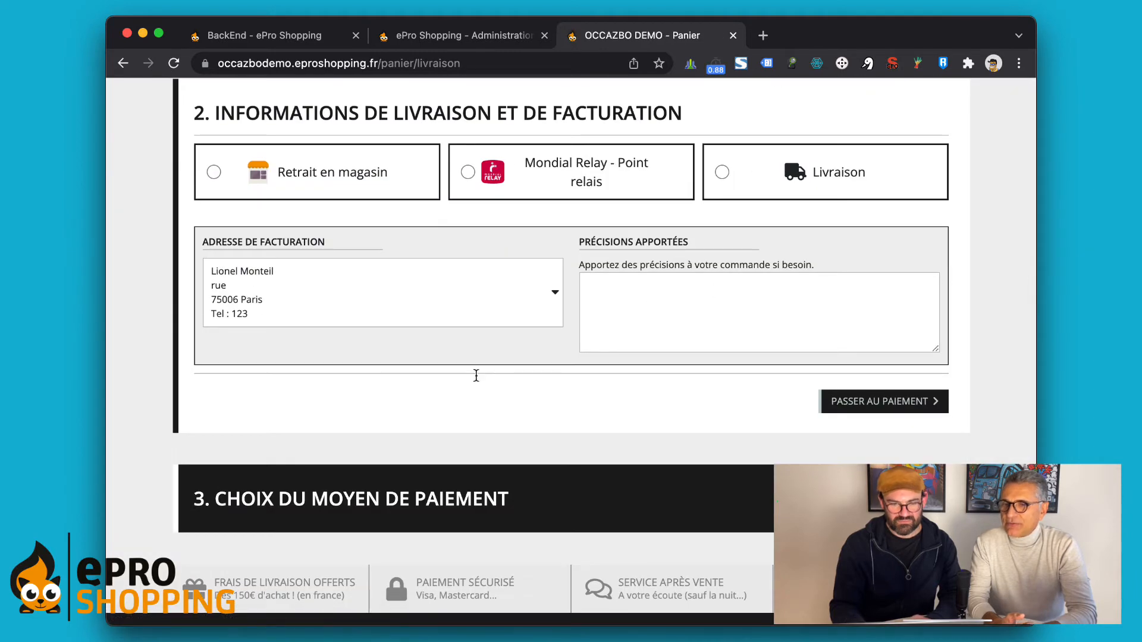
pyautogui.scroll(2, 476, 381)
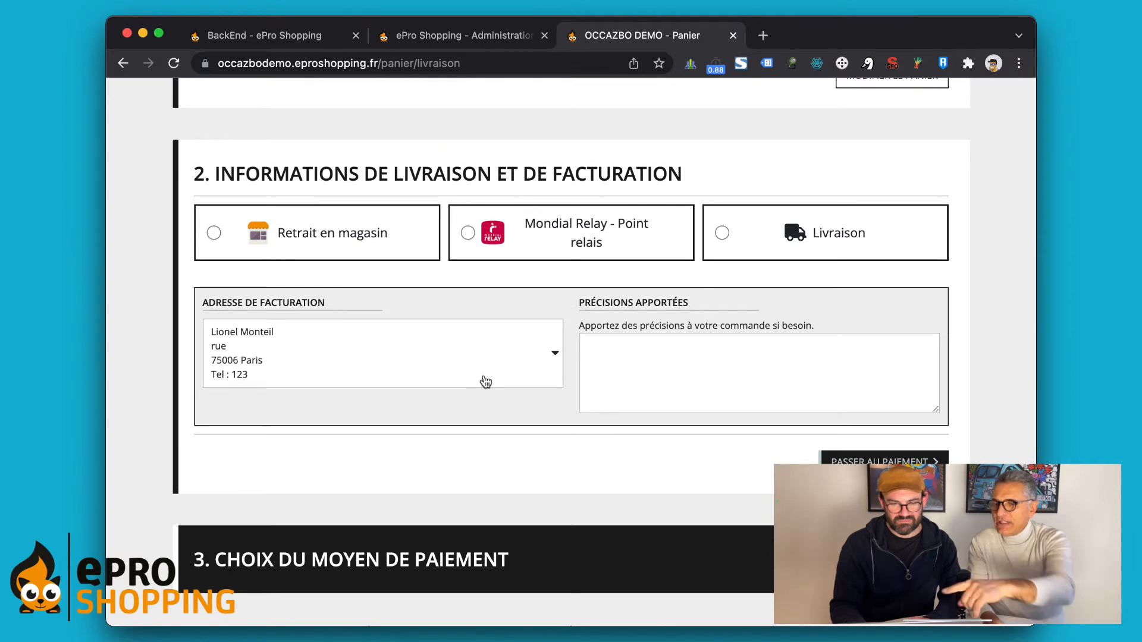
pyautogui.click(831, 233)
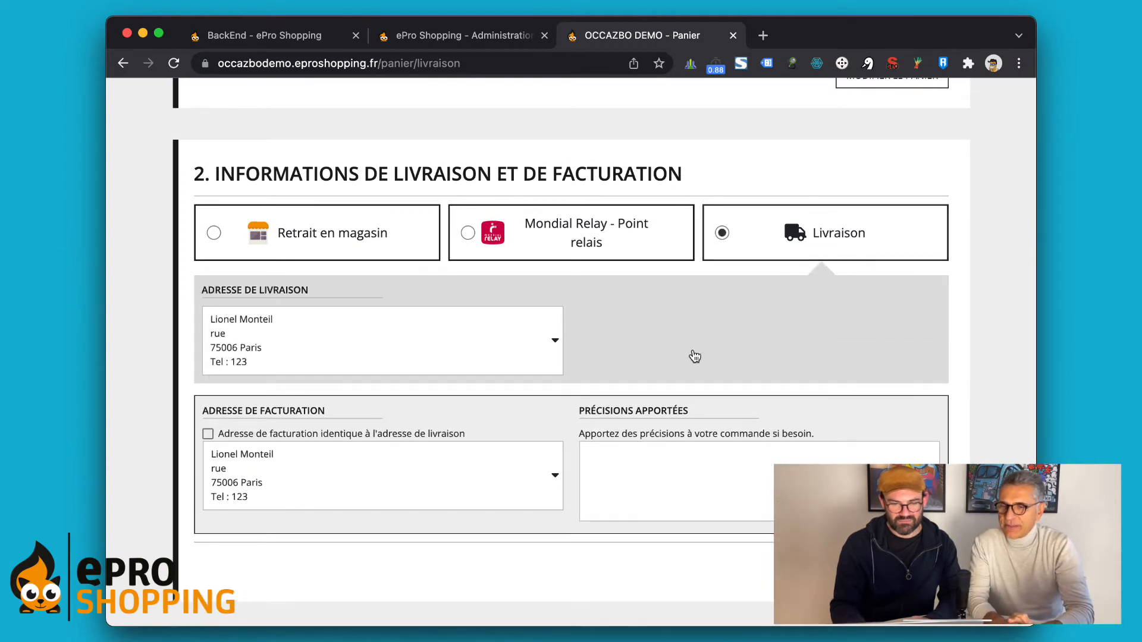
# Step: Select Colissimo at 20€ and validate the 509€ order with cheque payment
pyautogui.scroll(-3, 694, 353)
pyautogui.scroll(-2, 694, 352)
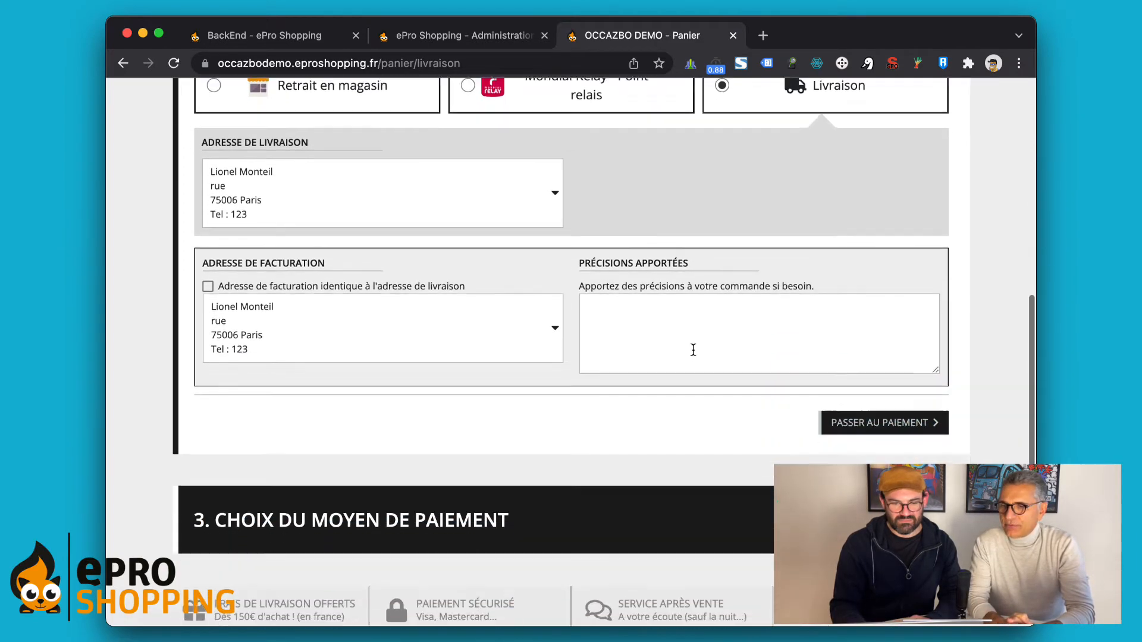
pyautogui.click(853, 416)
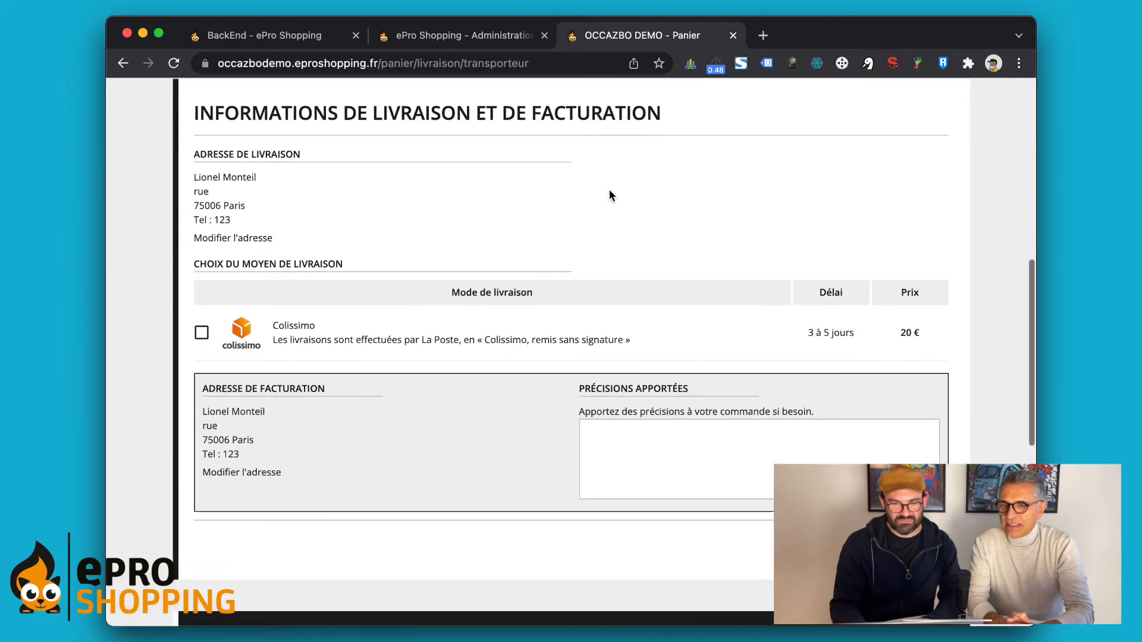
pyautogui.scroll(-1, 424, 262)
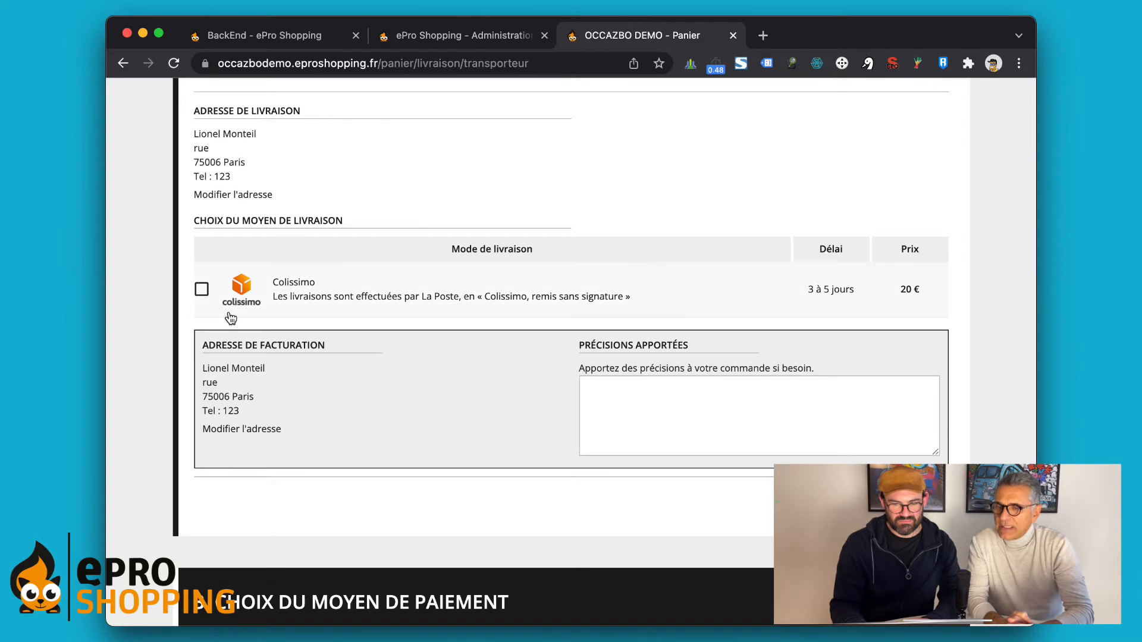
pyautogui.scroll(2, 166, 200)
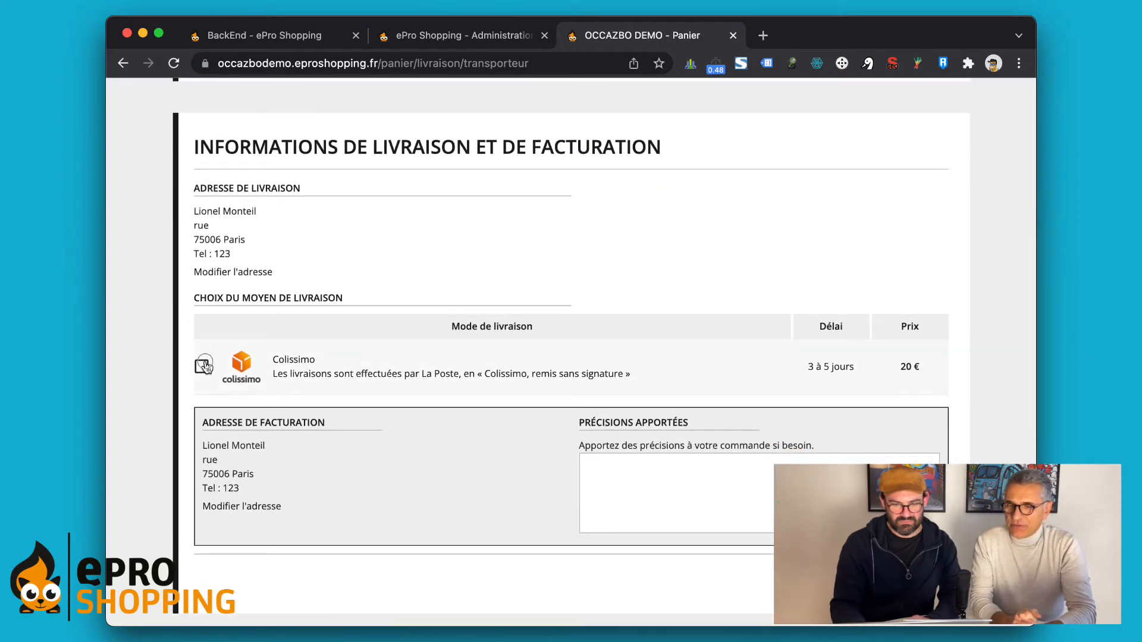
pyautogui.click(202, 366)
pyautogui.scroll(-3, 373, 275)
pyautogui.scroll(-2, 564, 382)
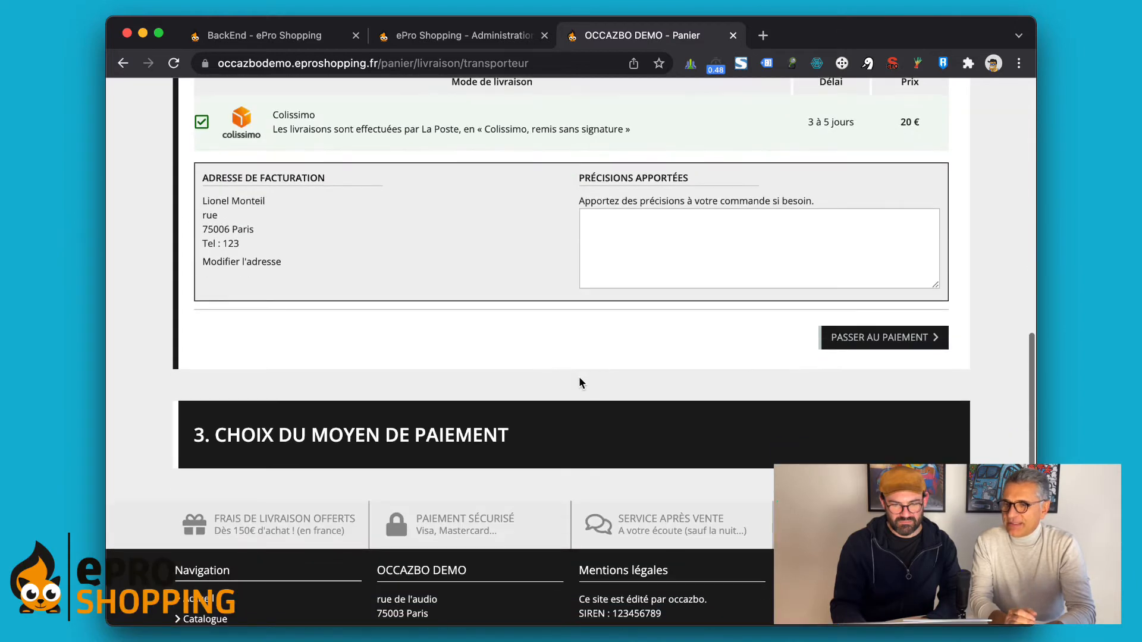
pyautogui.click(866, 341)
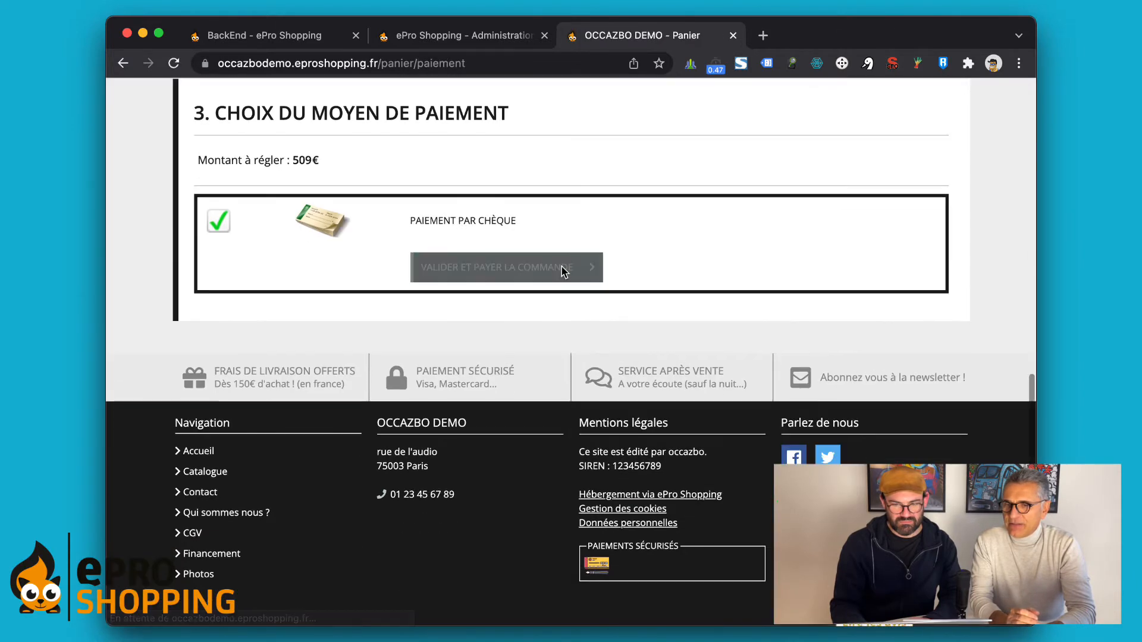
pyautogui.click(473, 269)
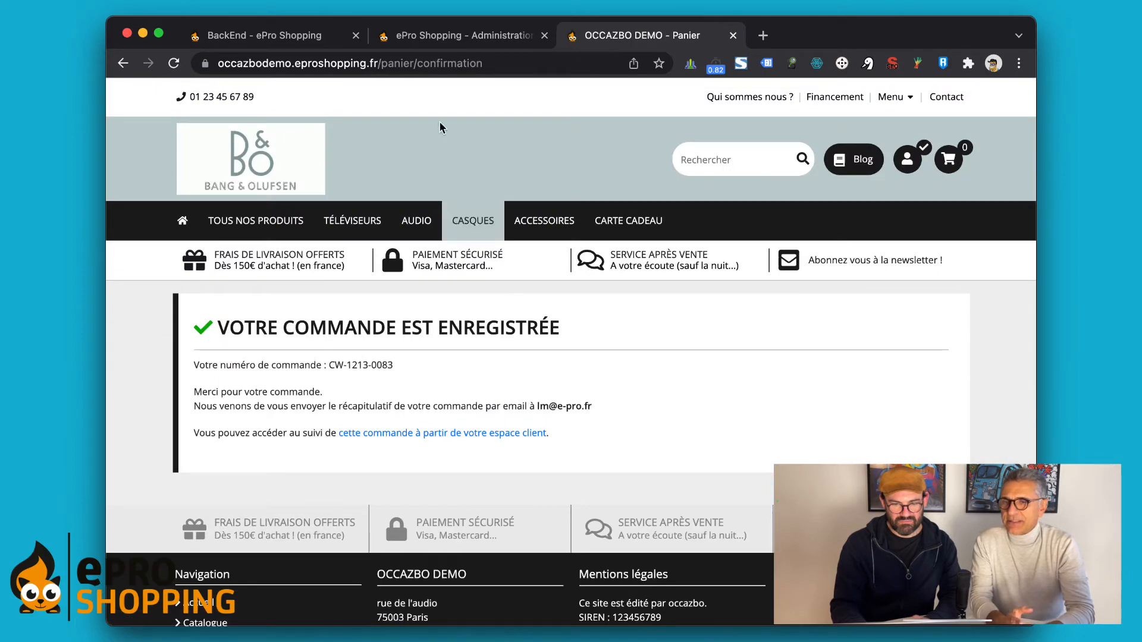
# Step: In the administration, open Commandes and review the new 509€ order's detail page
pyautogui.click(436, 36)
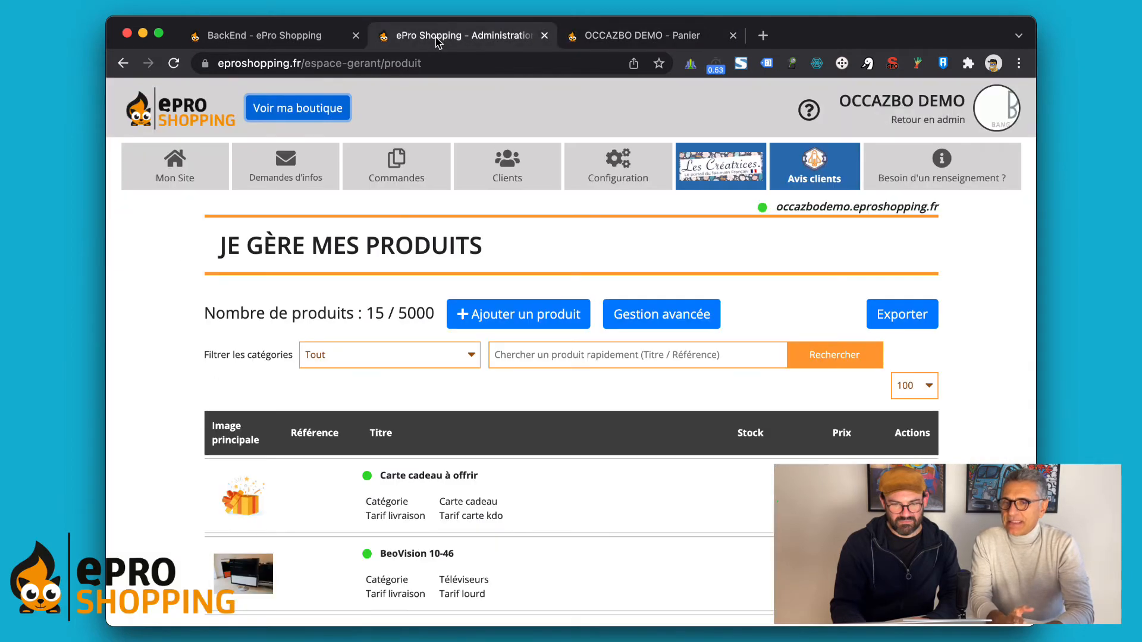
pyautogui.click(194, 116)
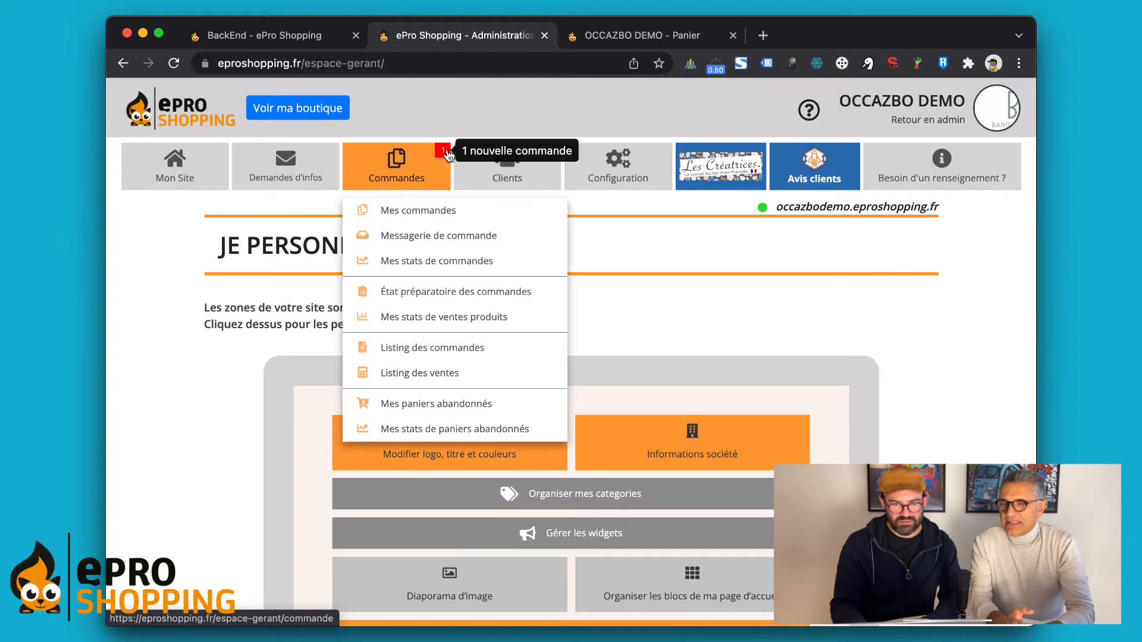
pyautogui.click(428, 156)
pyautogui.scroll(-5, 598, 291)
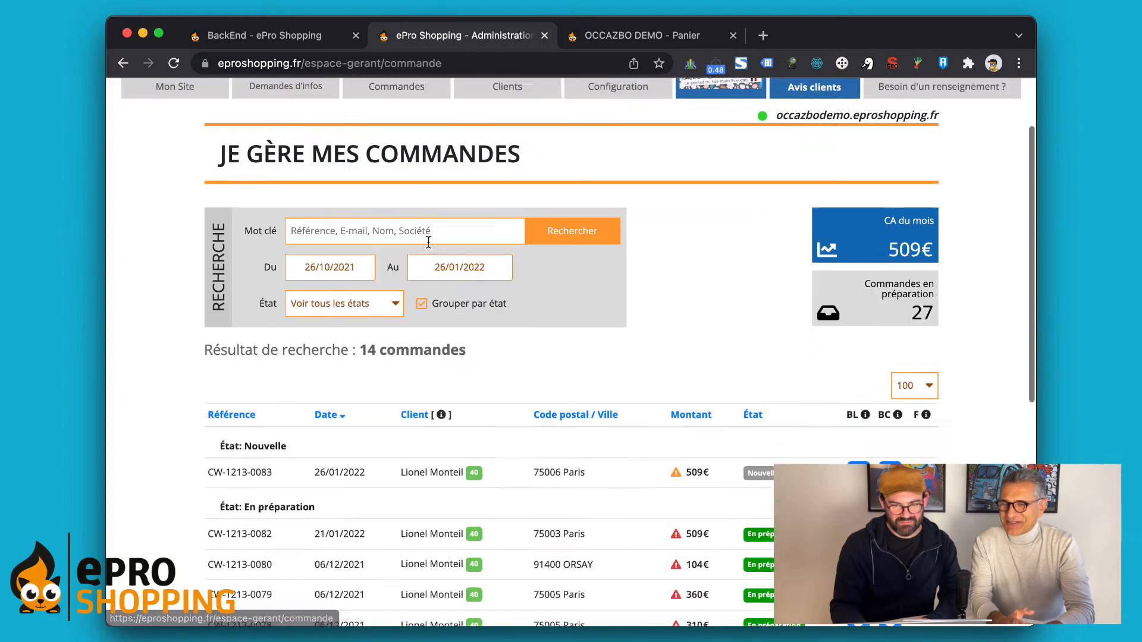
pyautogui.click(599, 292)
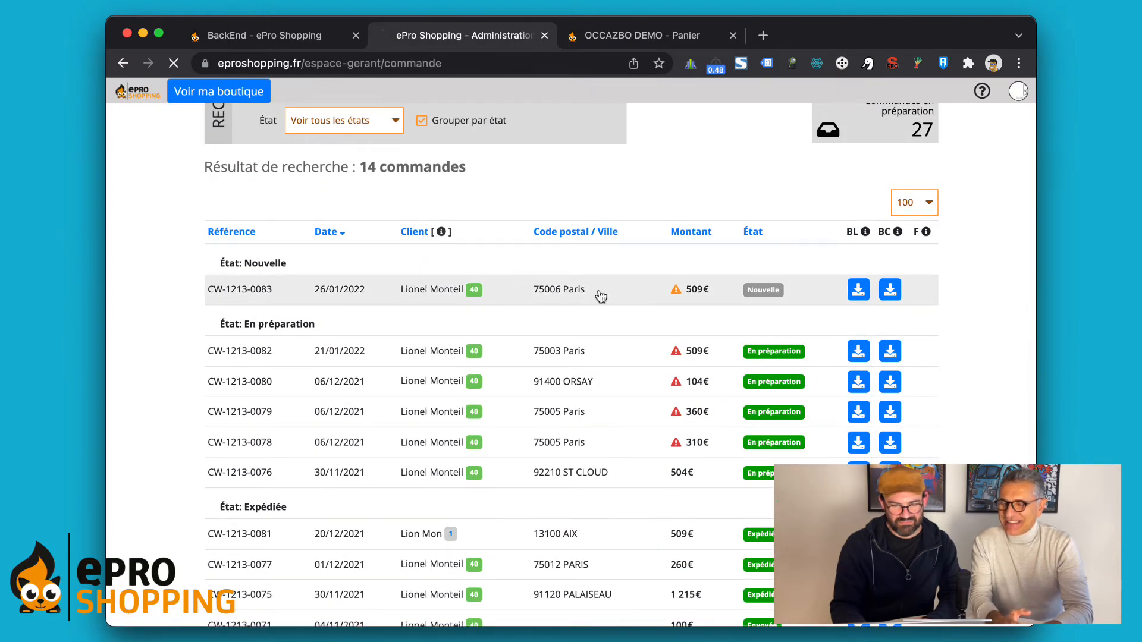
pyautogui.scroll(-5, 599, 289)
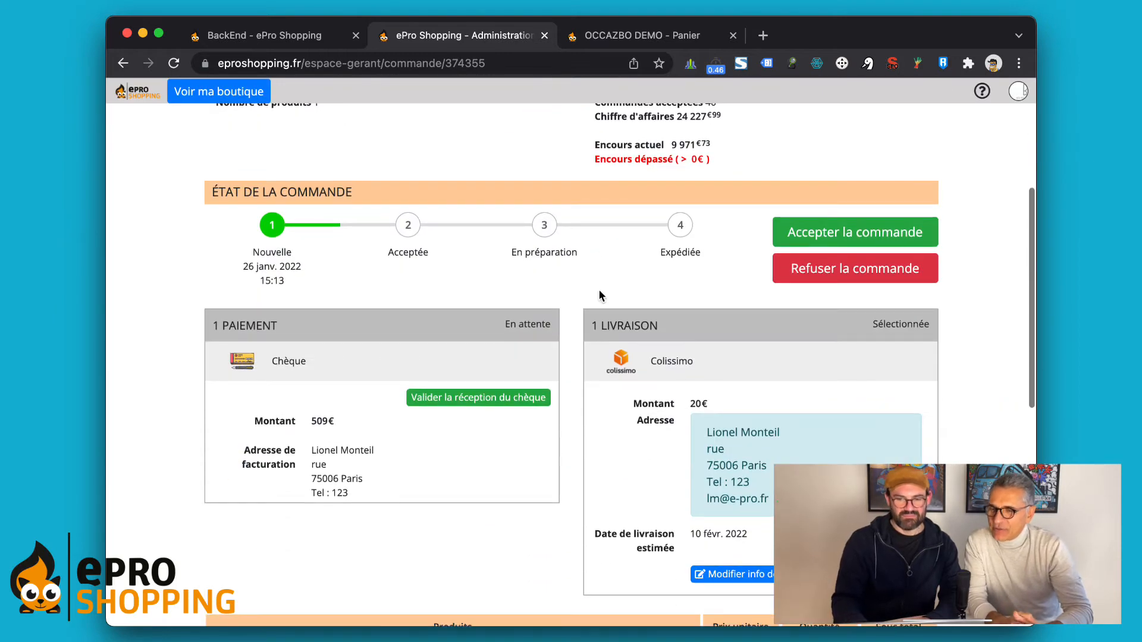
pyautogui.scroll(-3, 599, 289)
pyautogui.scroll(2, 598, 289)
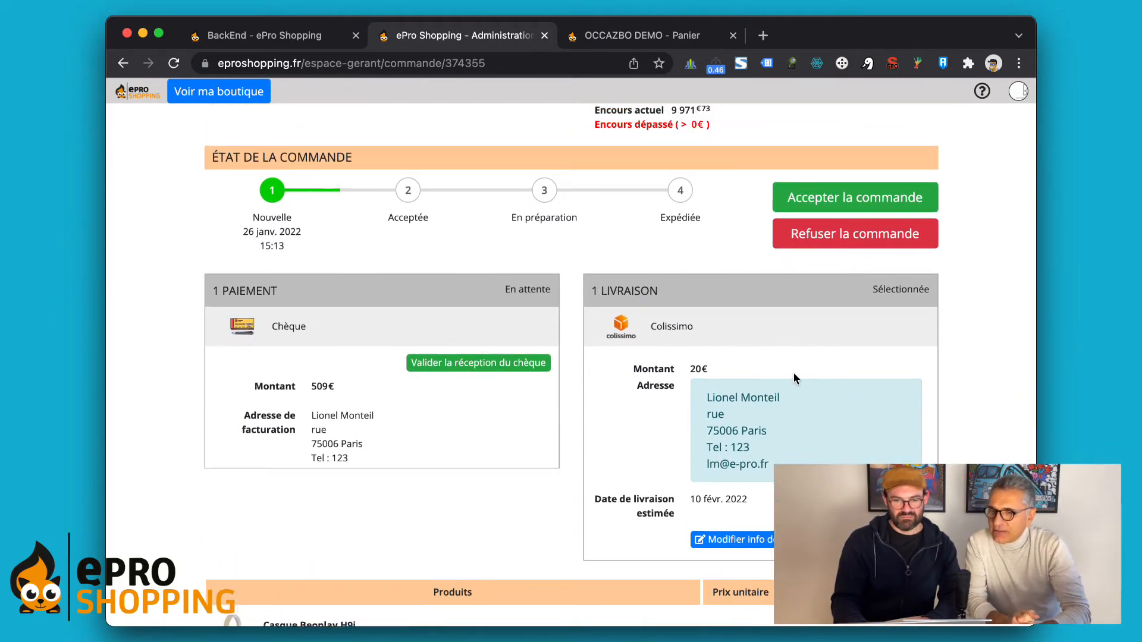
pyautogui.scroll(-3, 794, 373)
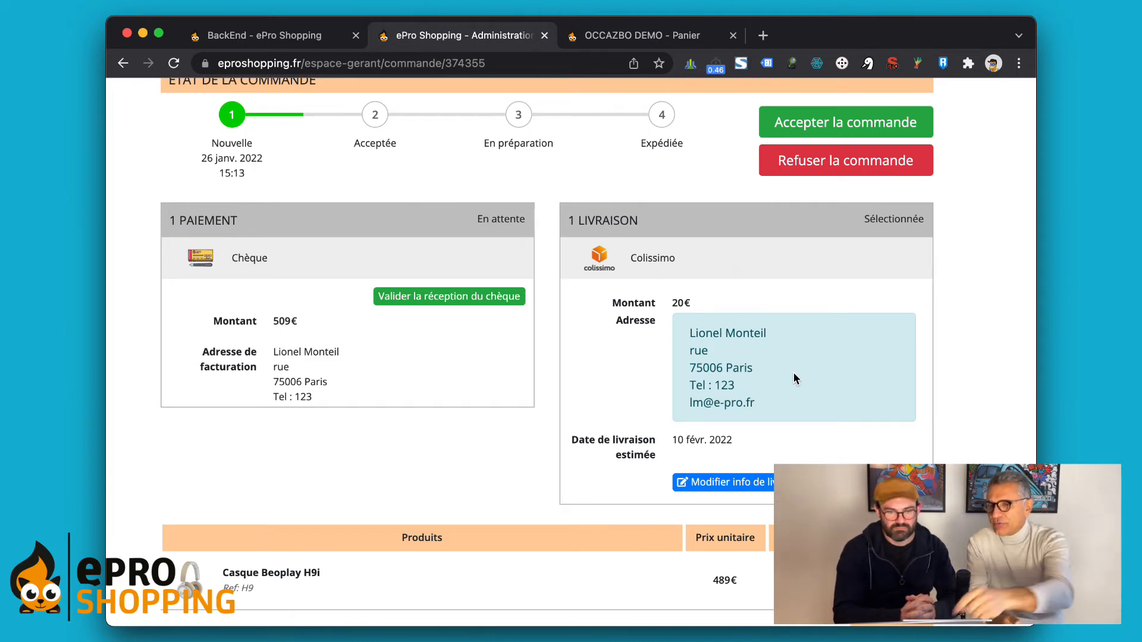
pyautogui.scroll(2, 794, 378)
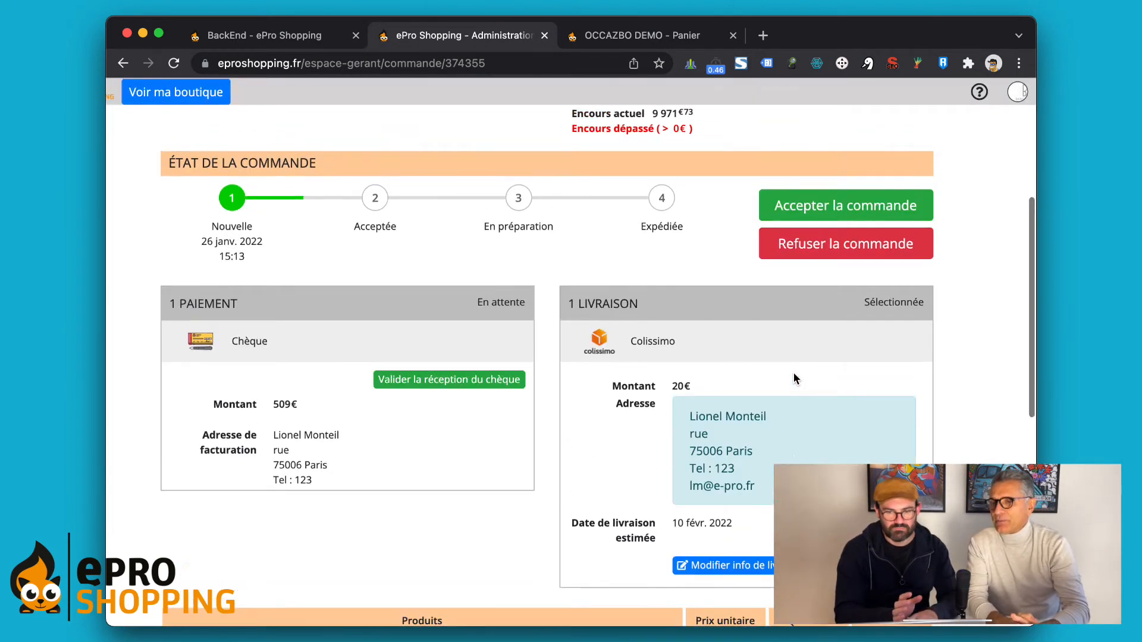
# Step: Accept the new order and confirm, moving it to En préparation
pyautogui.click(818, 206)
pyautogui.click(721, 225)
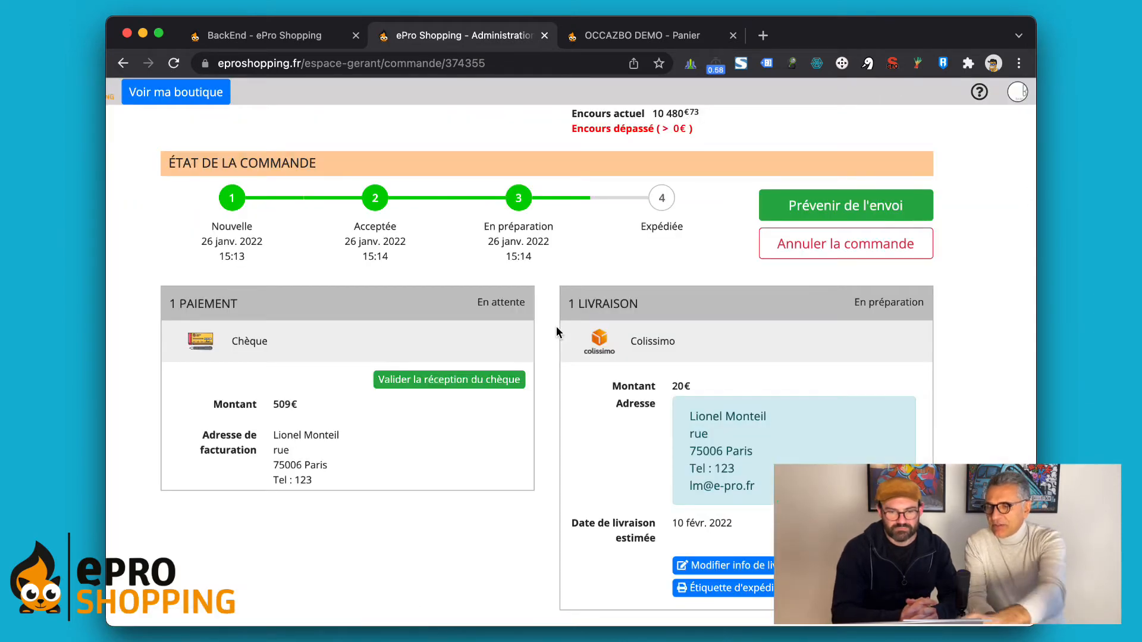
pyautogui.scroll(-3, 544, 424)
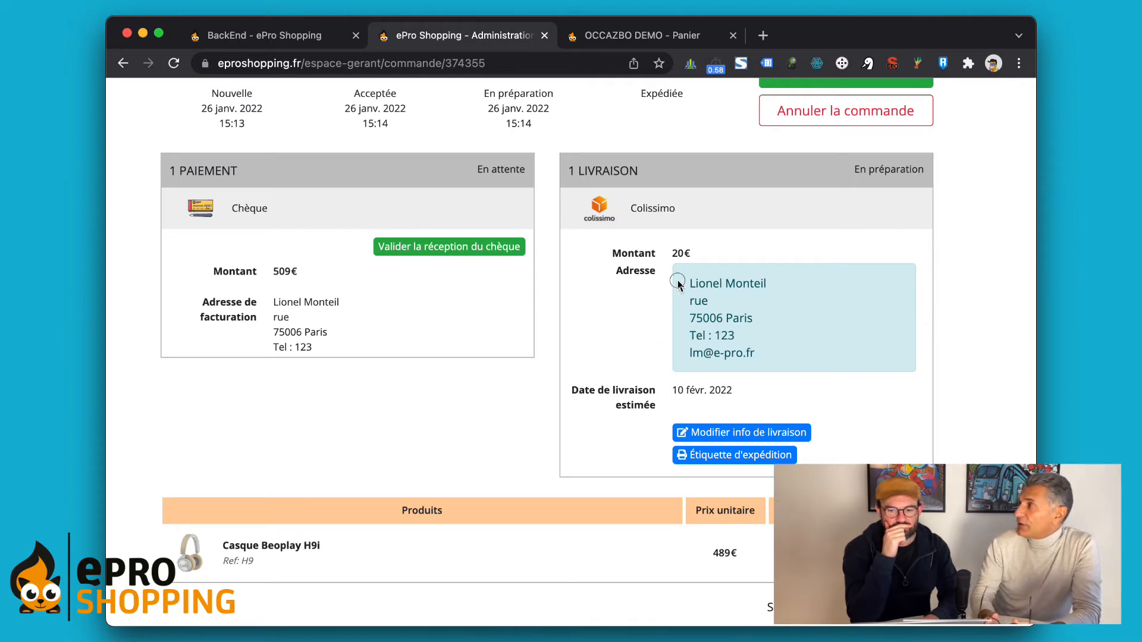
pyautogui.moveTo(678, 277); pyautogui.dragTo(702, 326)
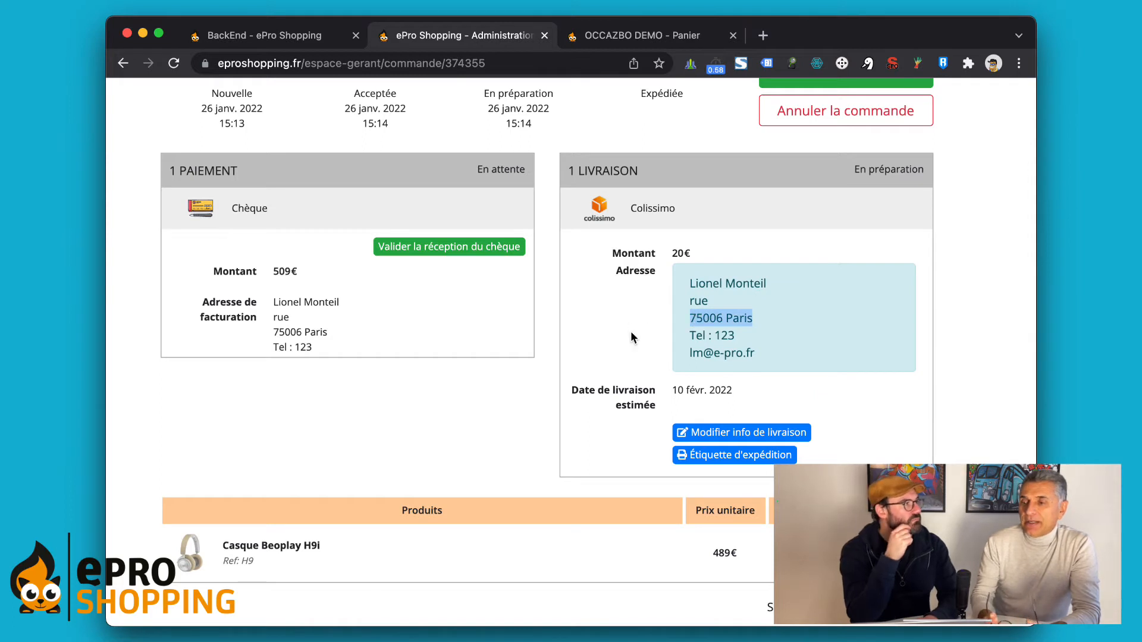
pyautogui.moveTo(634, 338); pyautogui.dragTo(789, 358)
pyautogui.click(789, 357)
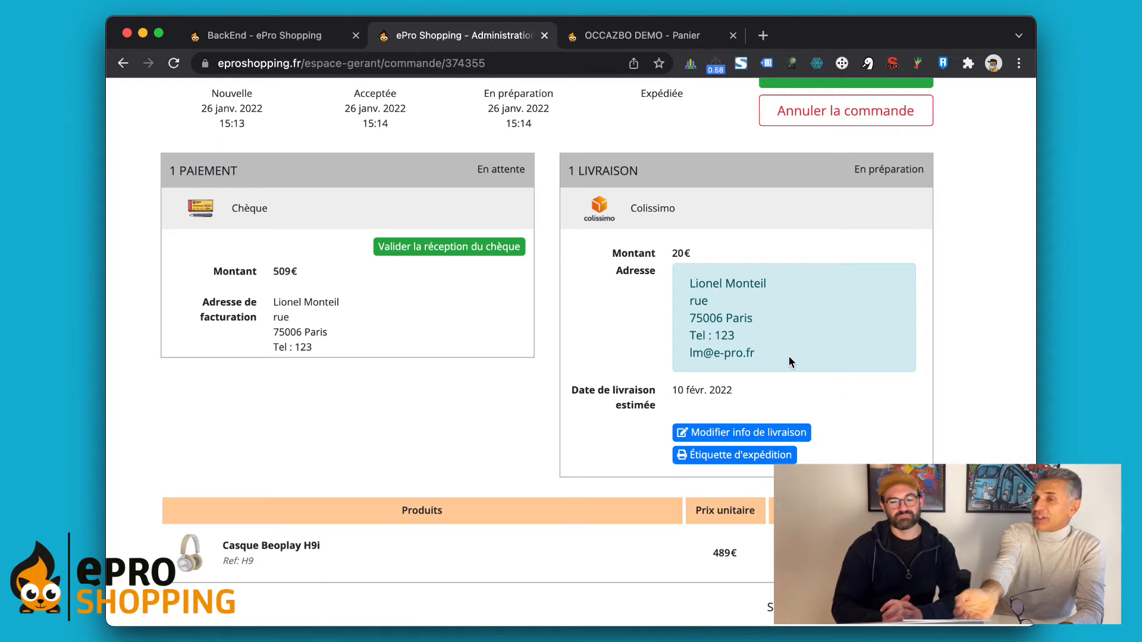
pyautogui.moveTo(788, 355); pyautogui.dragTo(783, 263)
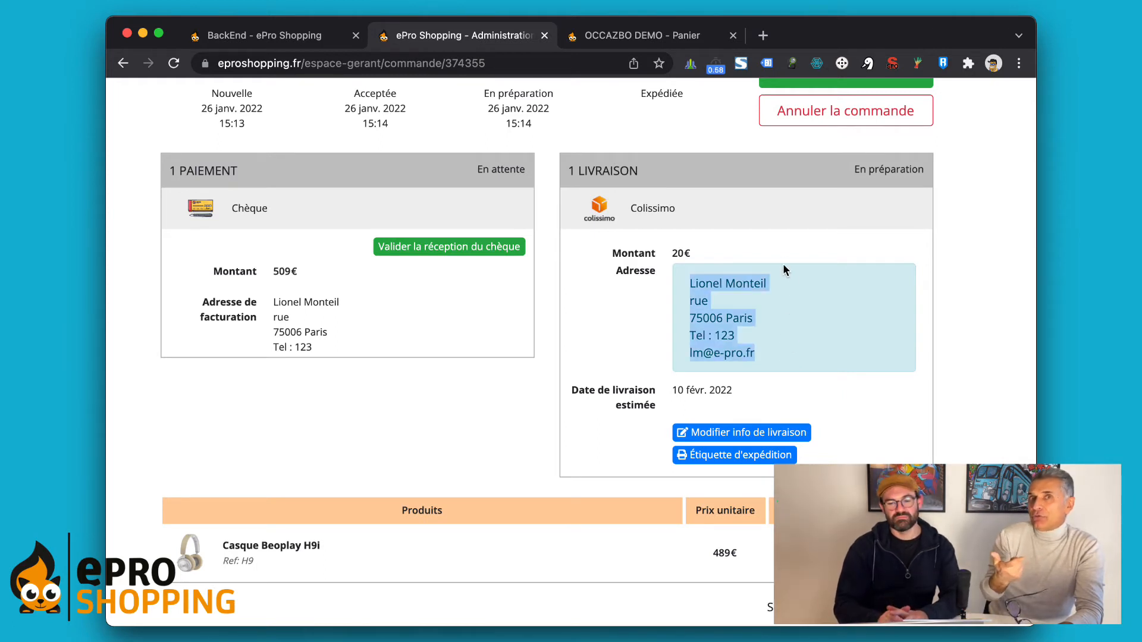
pyautogui.click(783, 262)
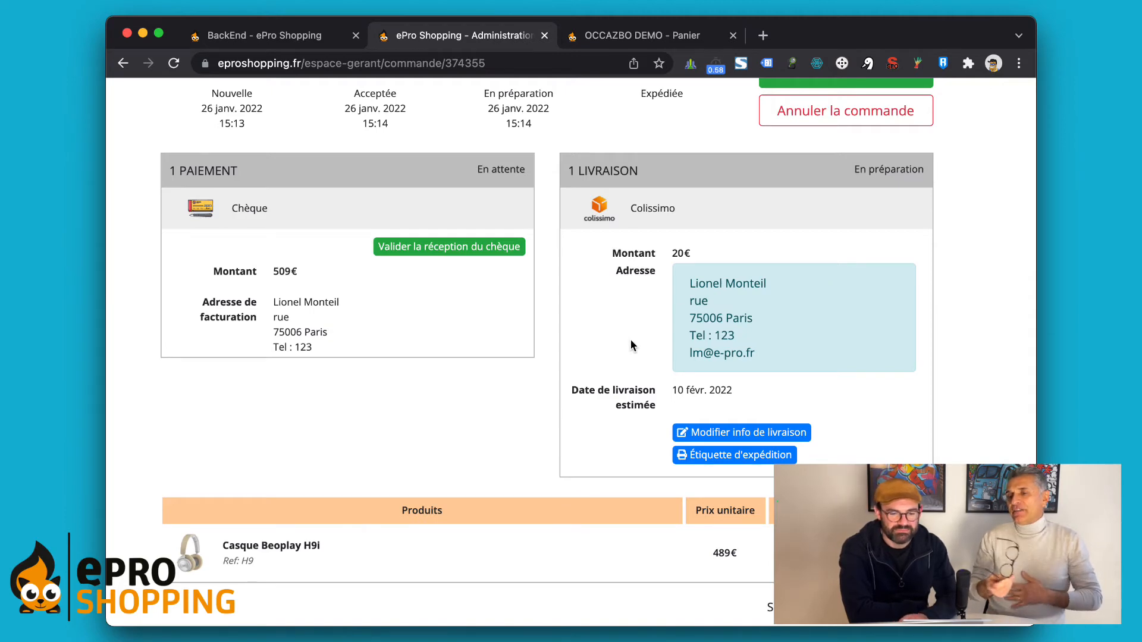
pyautogui.scroll(5, 779, 311)
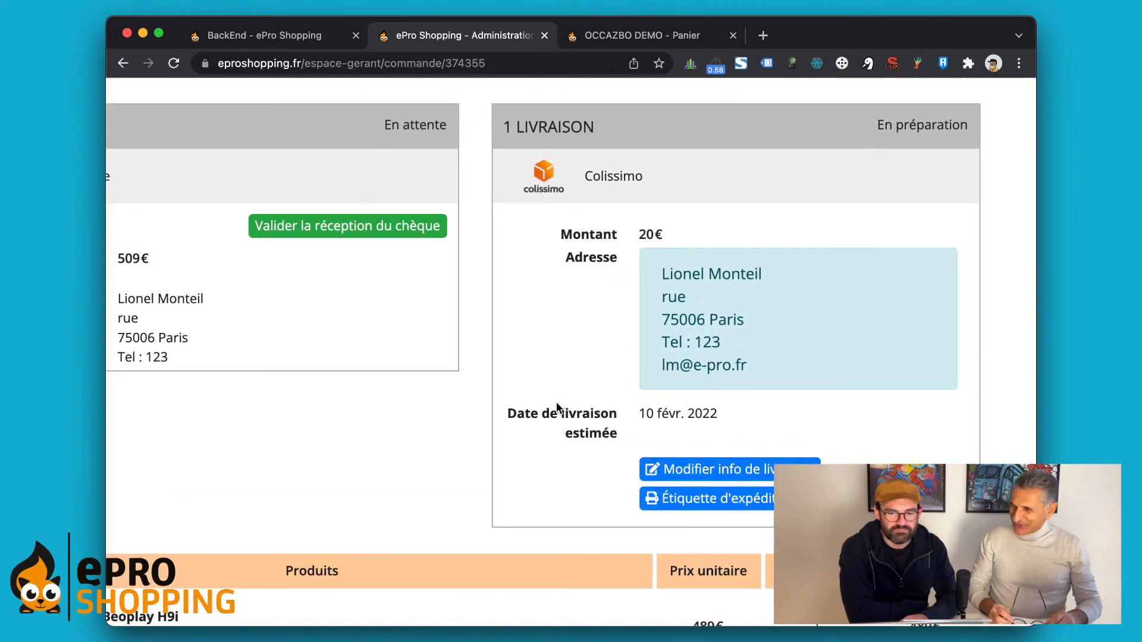
pyautogui.hscroll(3, 552, 416)
pyautogui.scroll(-1, 552, 415)
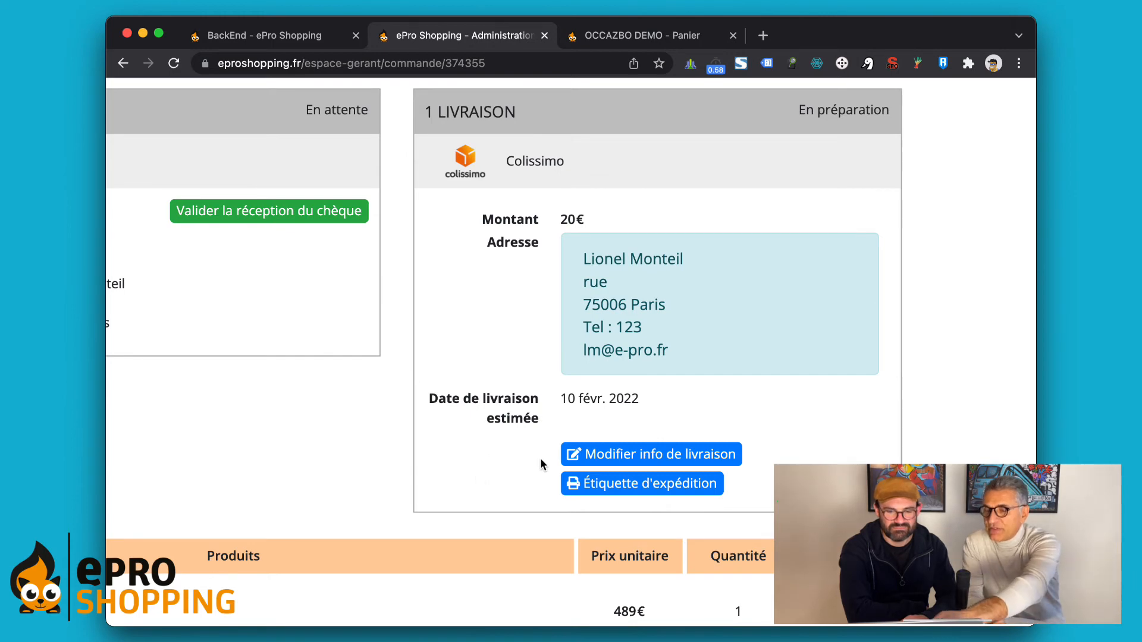
pyautogui.click(638, 461)
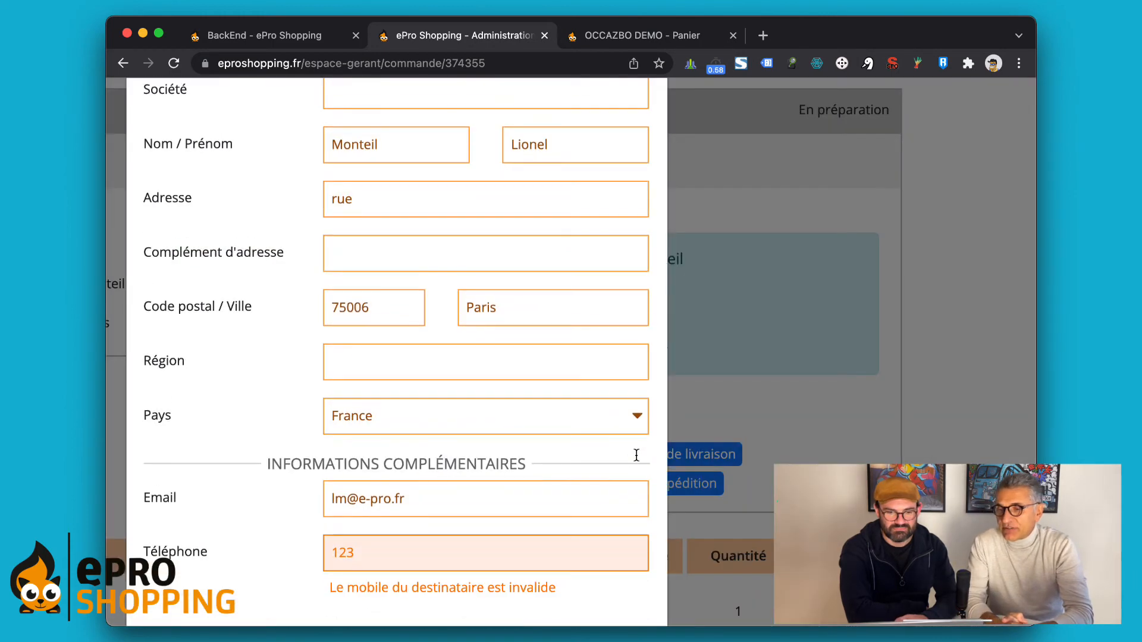
# Step: Reset the zoom, review the Modifier la livraison fields, and cancel, leaving the recipient phone unchanged
pyautogui.press('super+0')
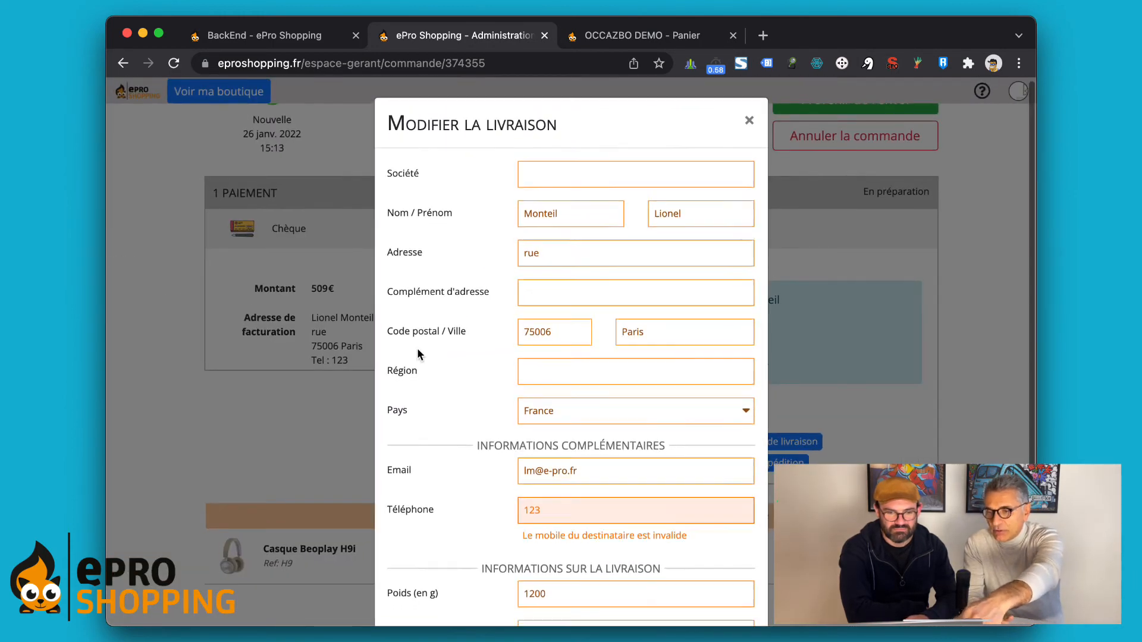
pyautogui.scroll(-3, 418, 354)
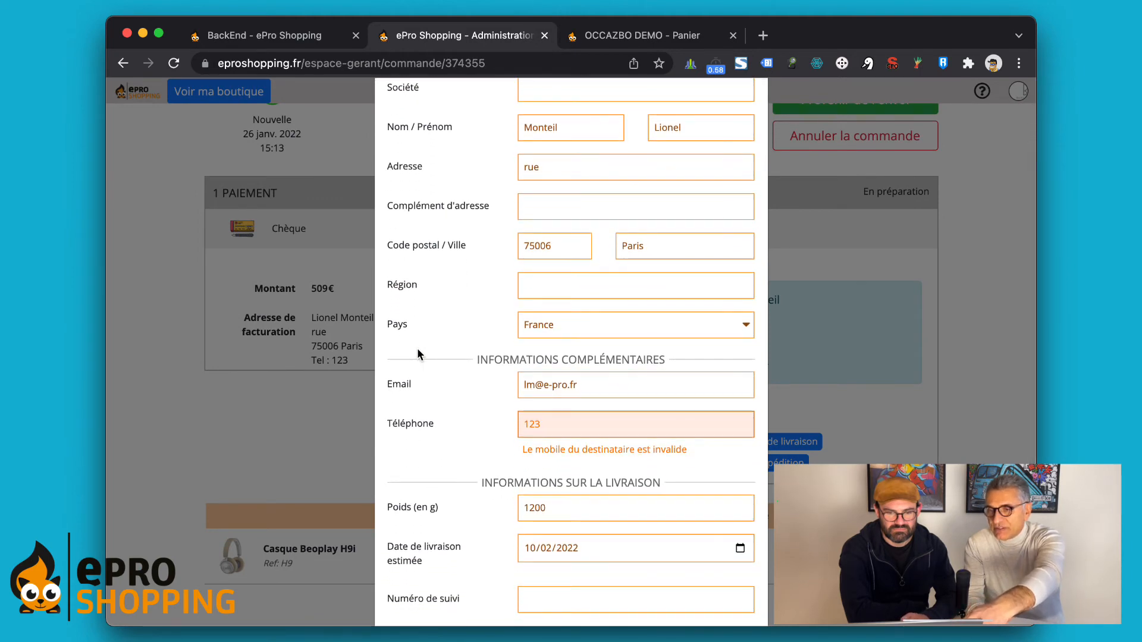
pyautogui.scroll(-4, 418, 351)
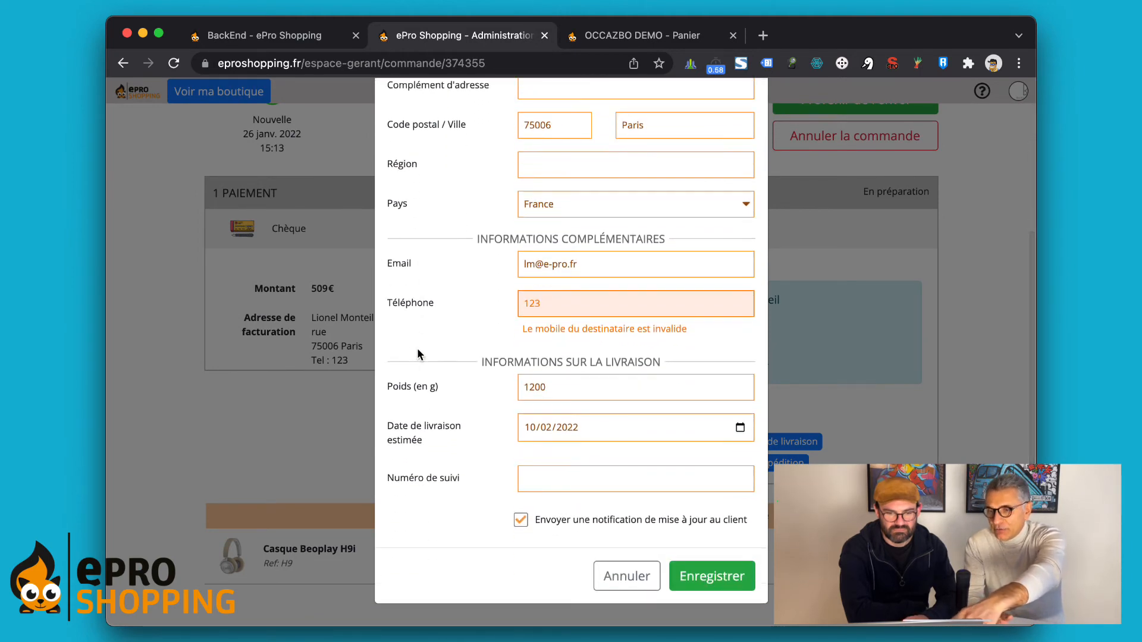
pyautogui.scroll(5, 418, 355)
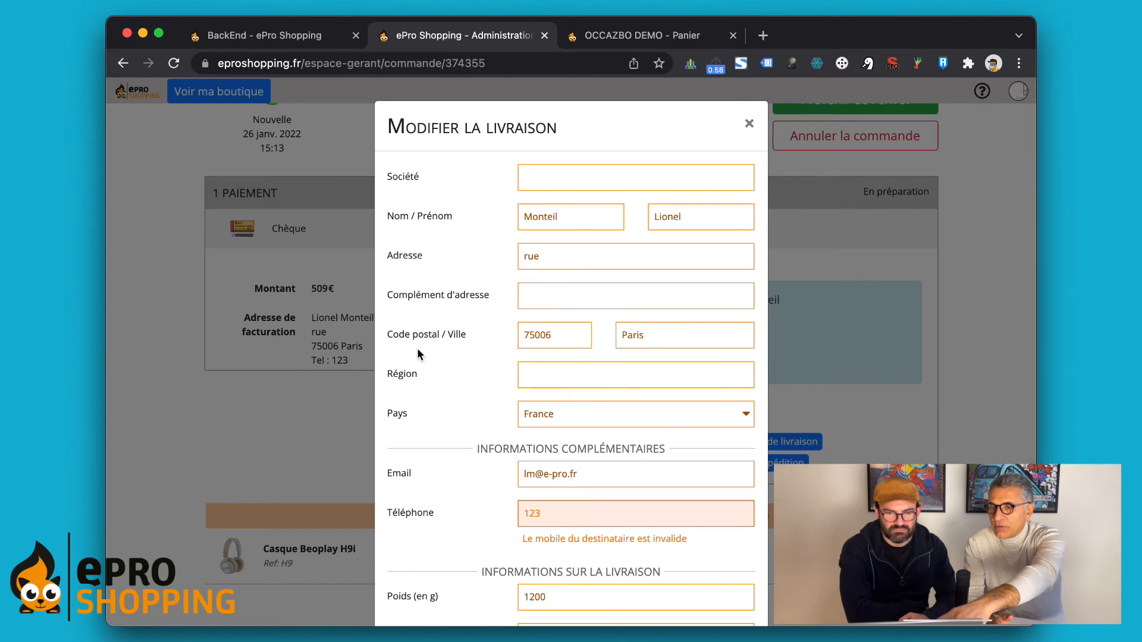
pyautogui.scroll(-5, 418, 352)
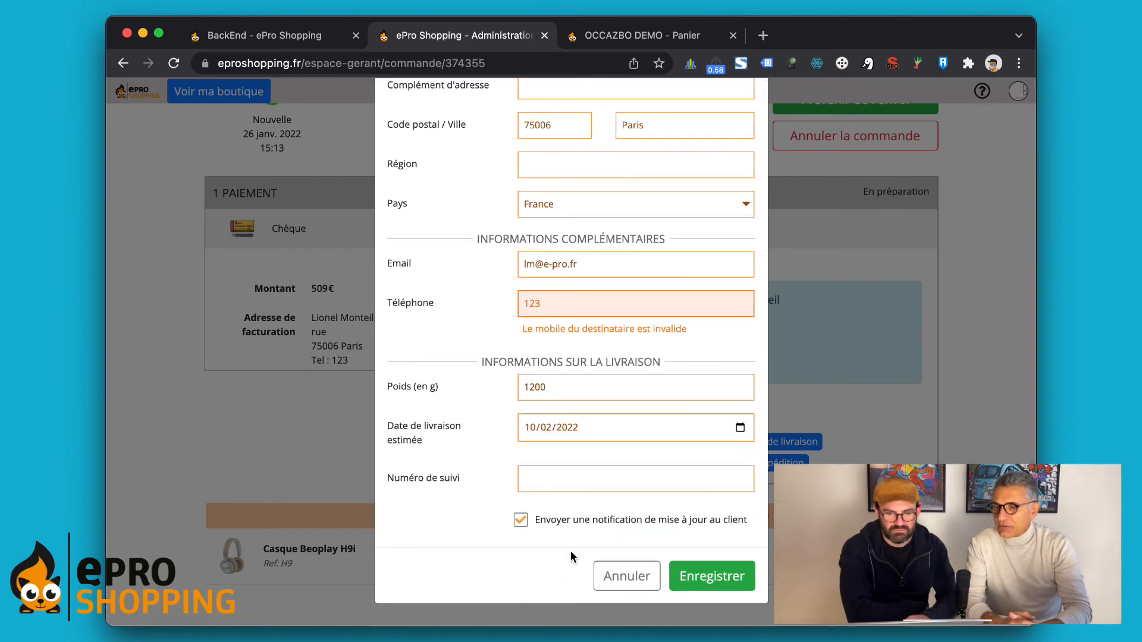
pyautogui.click(624, 575)
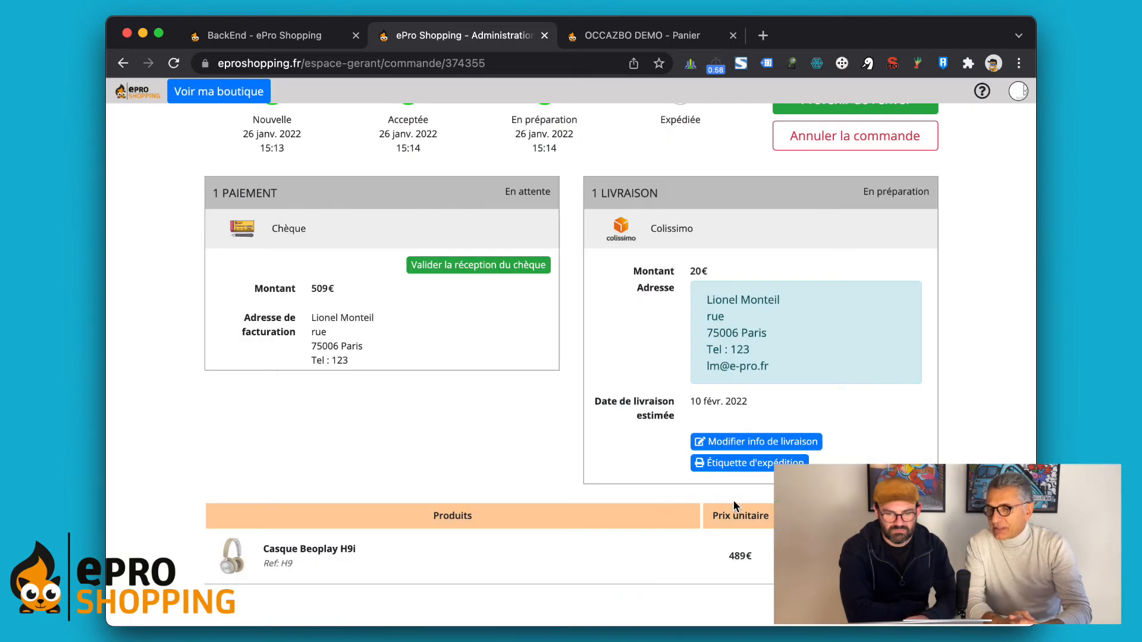
# Step: Open the Étiquette d'expédition form, keeping 1200 g, no insured value, and A4 PDF format
pyautogui.click(744, 467)
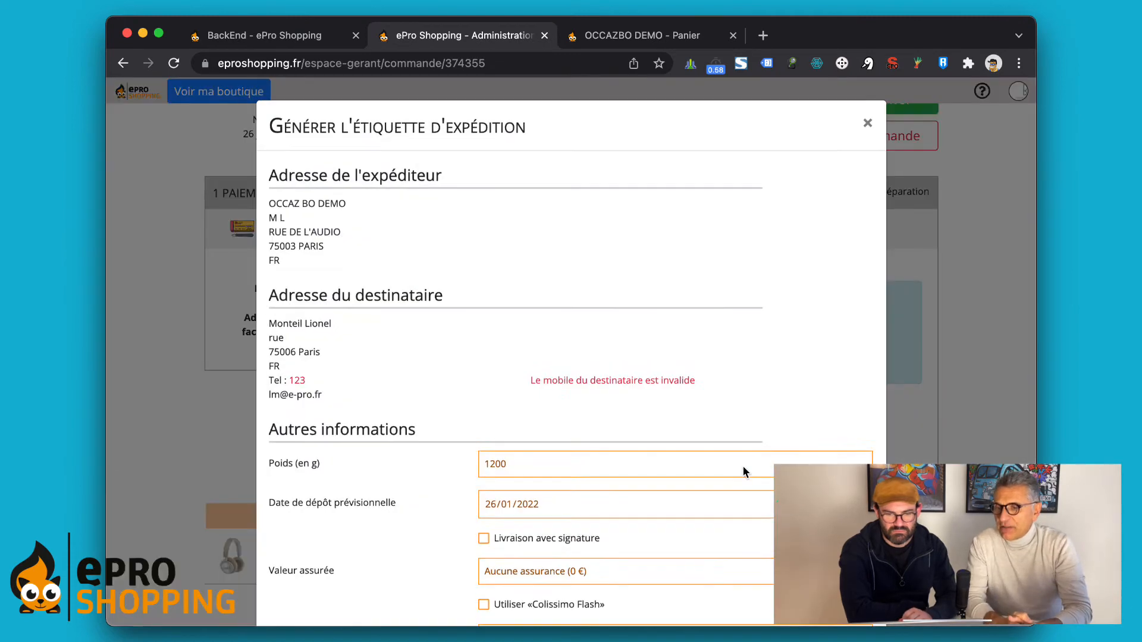
pyautogui.scroll(-2, 745, 364)
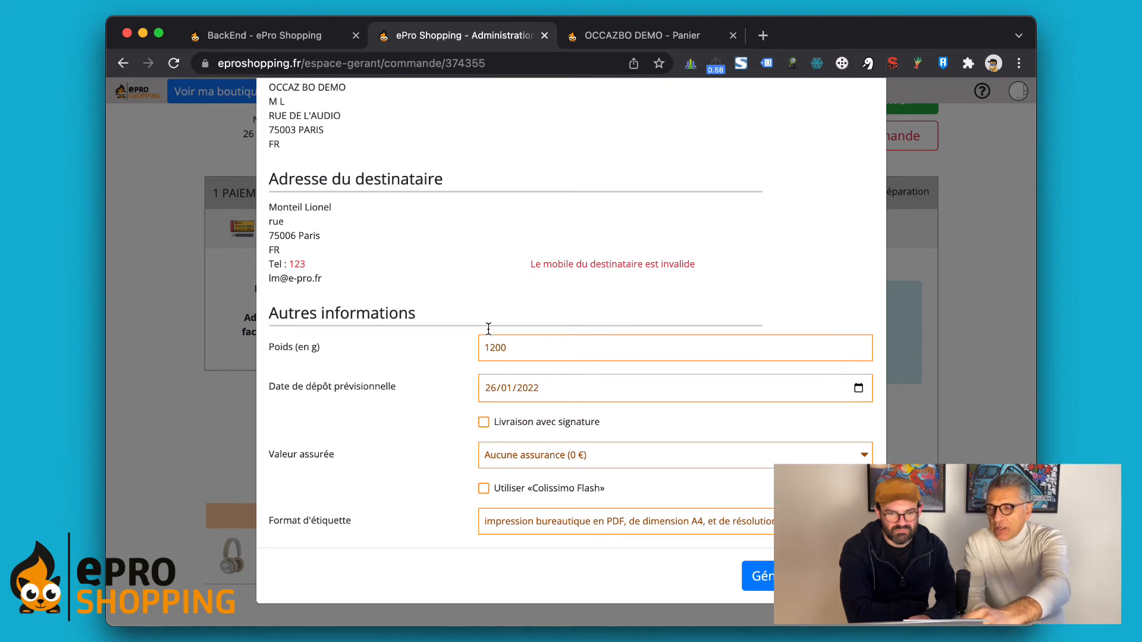
pyautogui.click(529, 347)
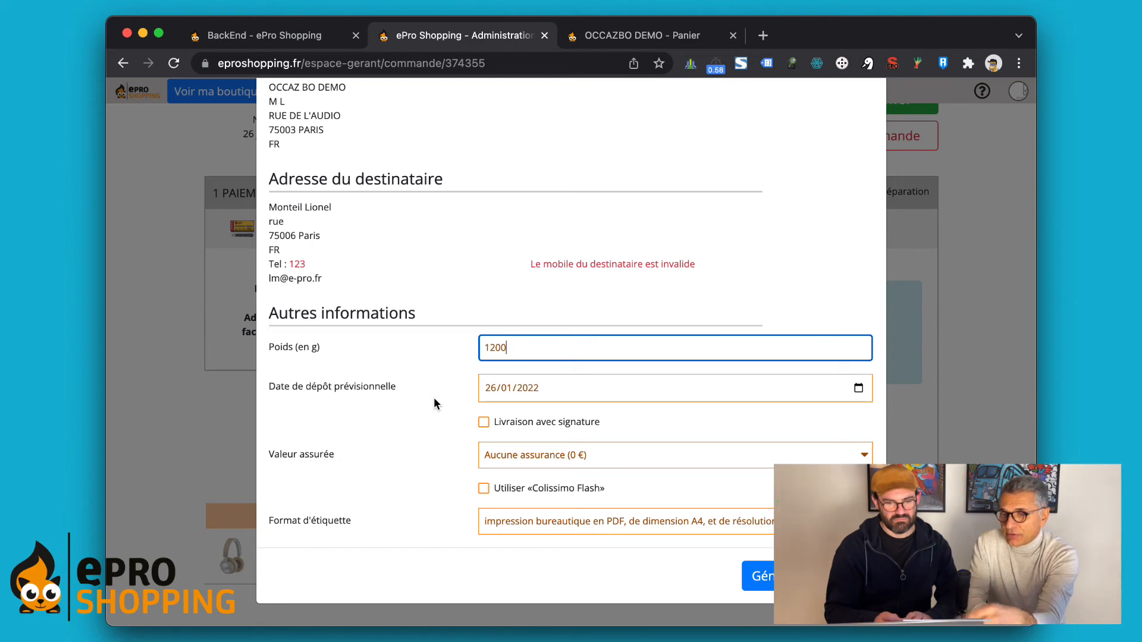
pyautogui.click(454, 476)
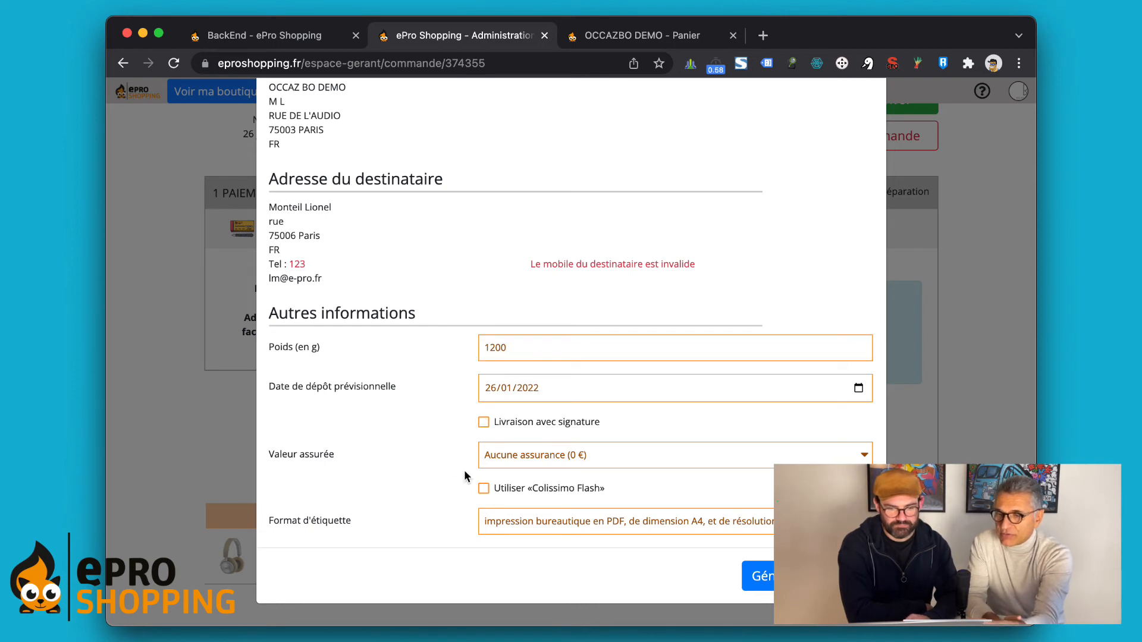
pyautogui.click(511, 459)
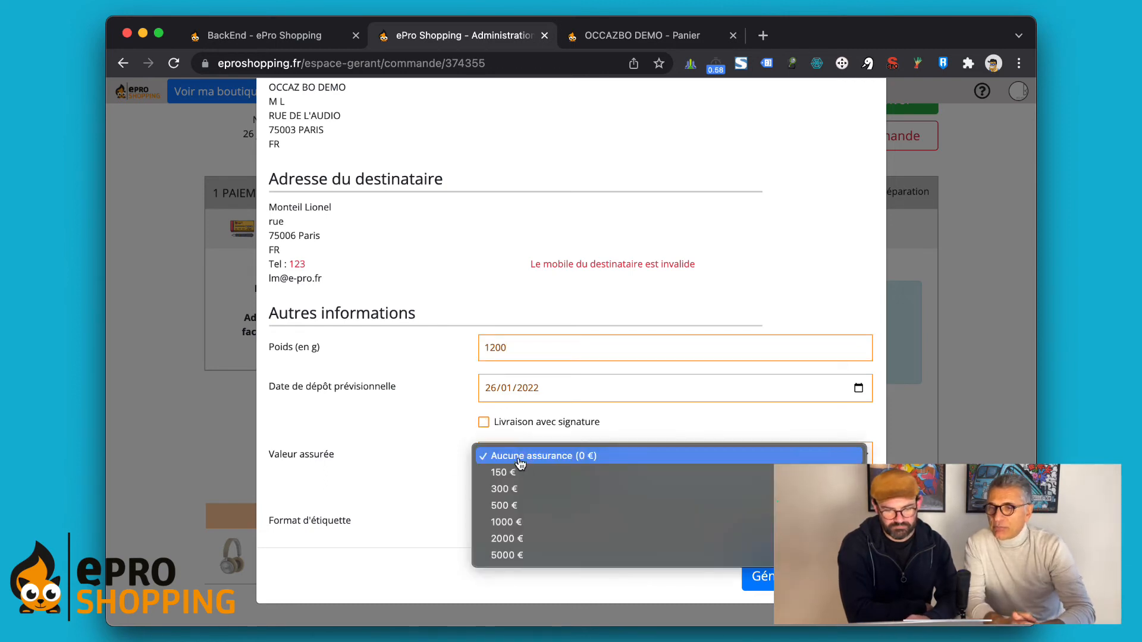
pyautogui.click(395, 464)
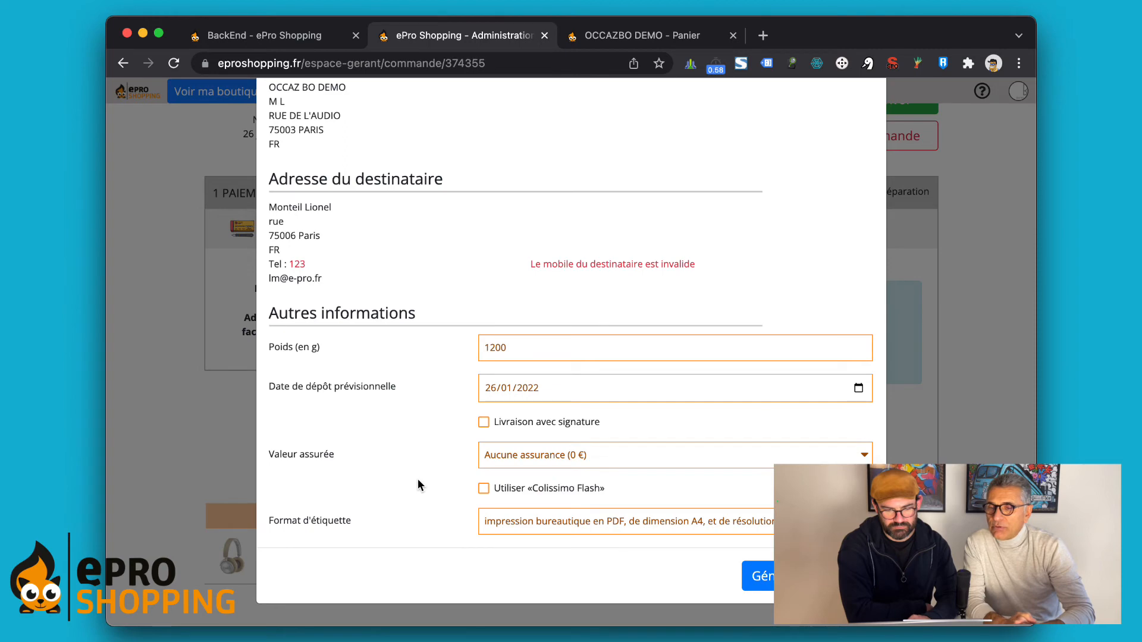
pyautogui.click(480, 522)
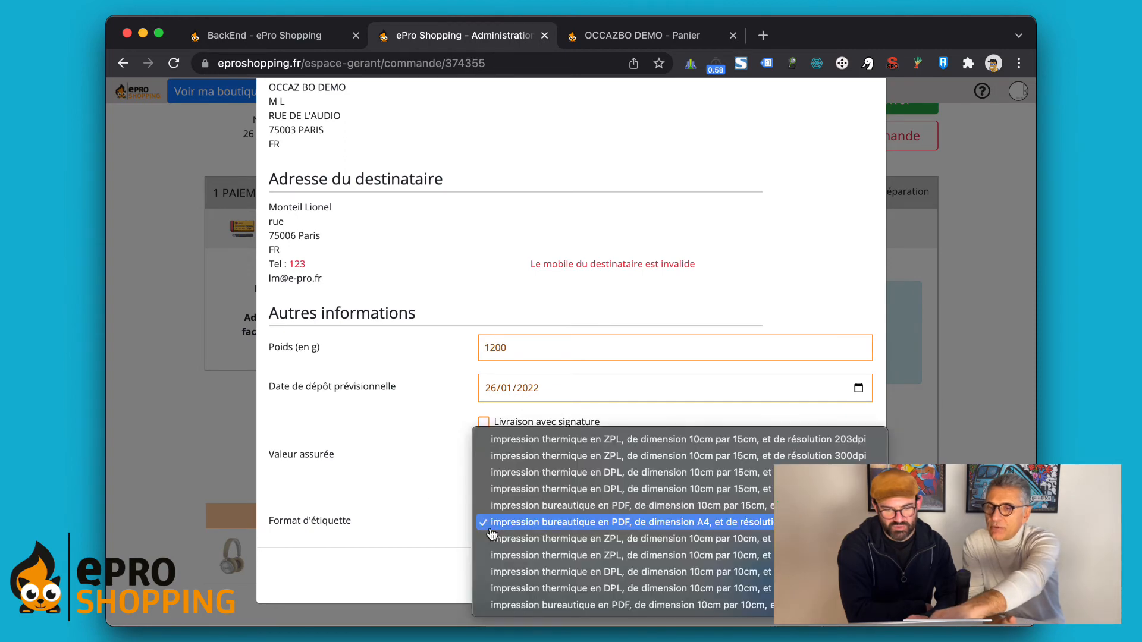
pyautogui.click(459, 573)
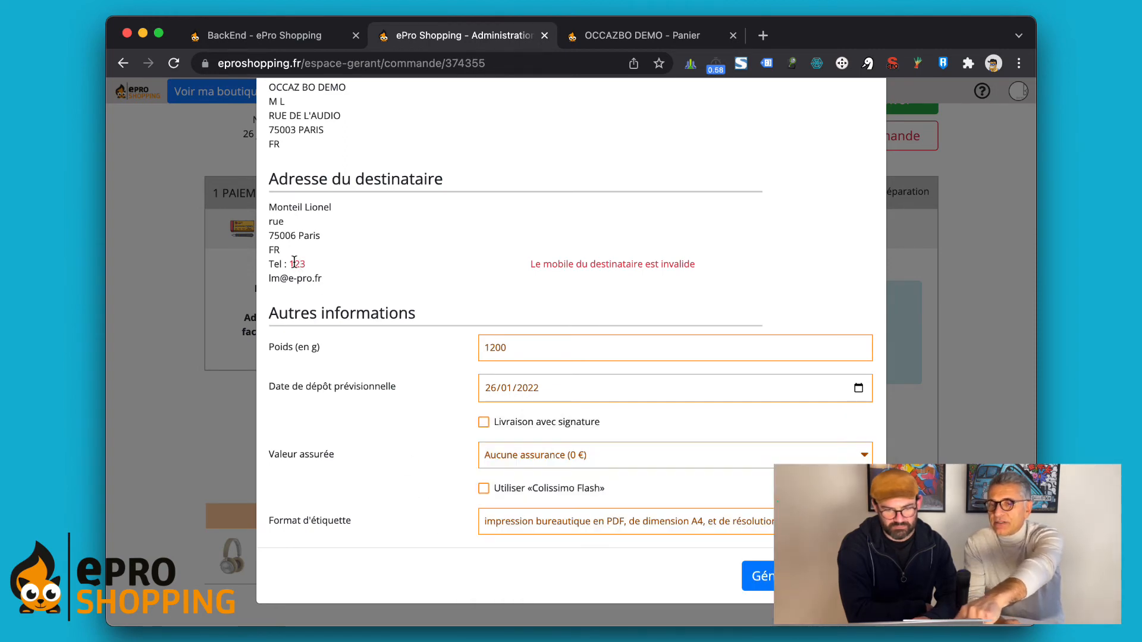
pyautogui.scroll(2, 334, 261)
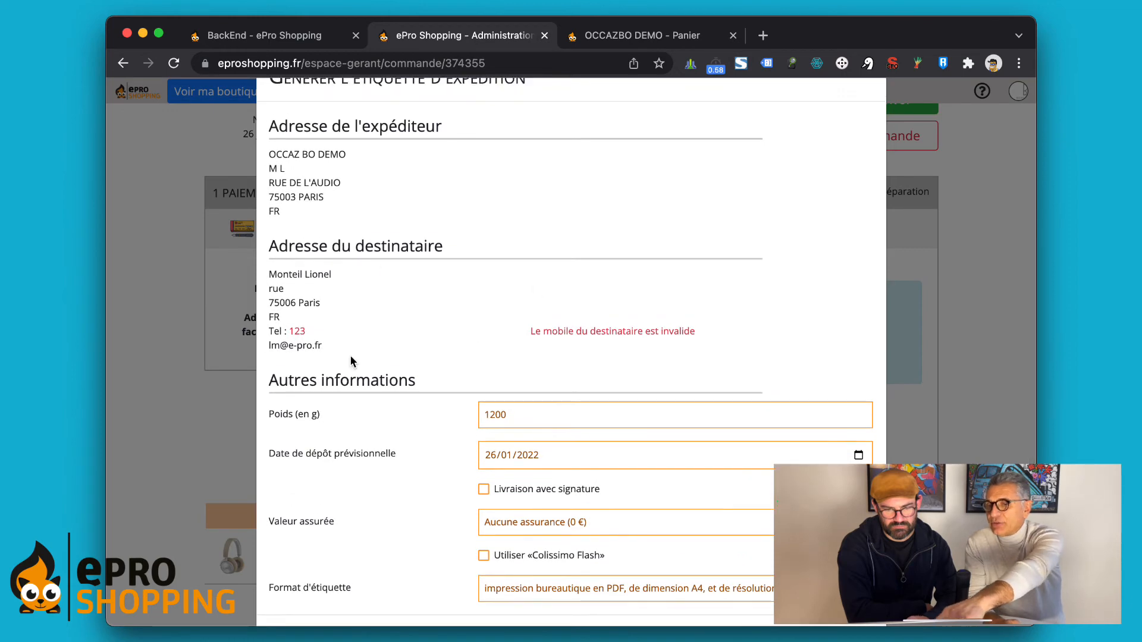
pyautogui.scroll(-2, 535, 351)
pyautogui.scroll(-1, 534, 352)
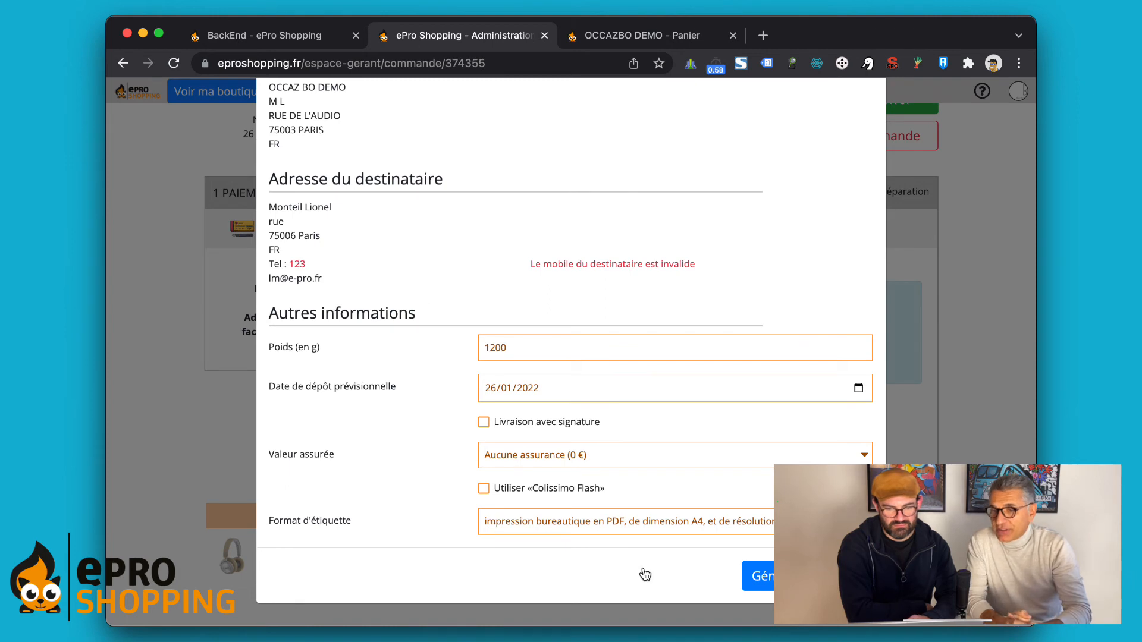
# Step: Try generating the Colissimo shipping label, dismiss the resulting error, and close the label form
pyautogui.click(762, 577)
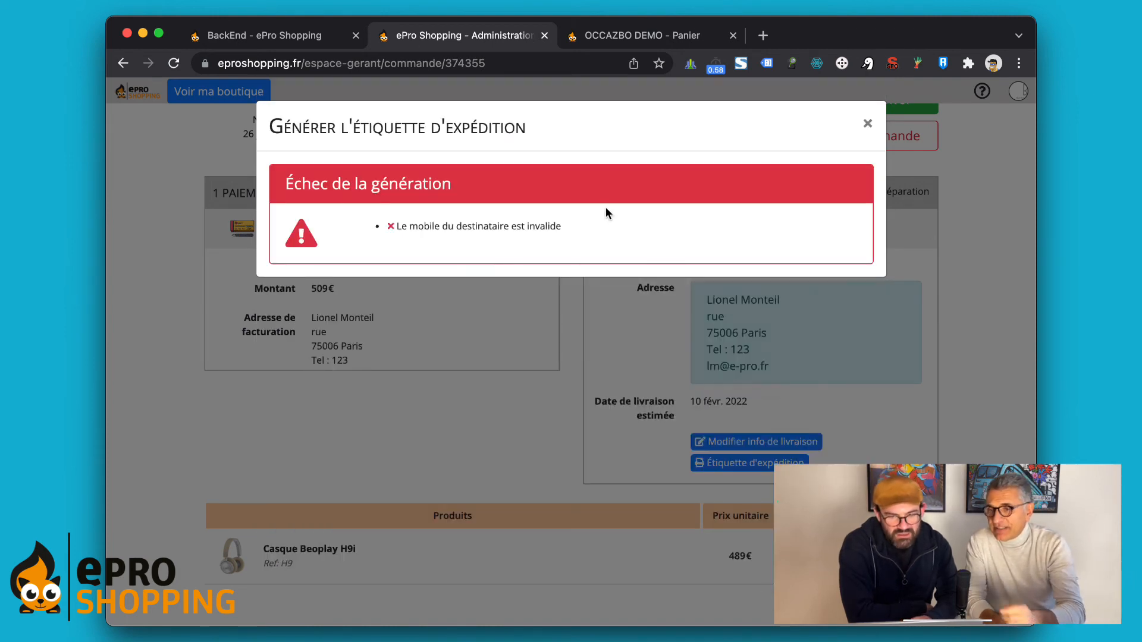
pyautogui.click(867, 123)
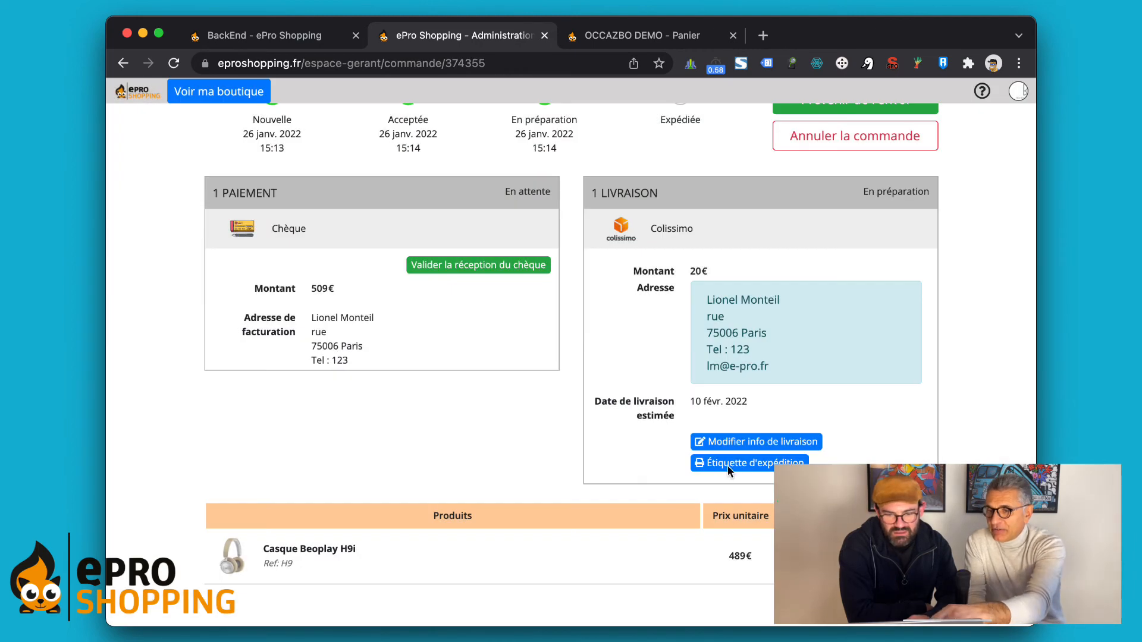
pyautogui.click(748, 463)
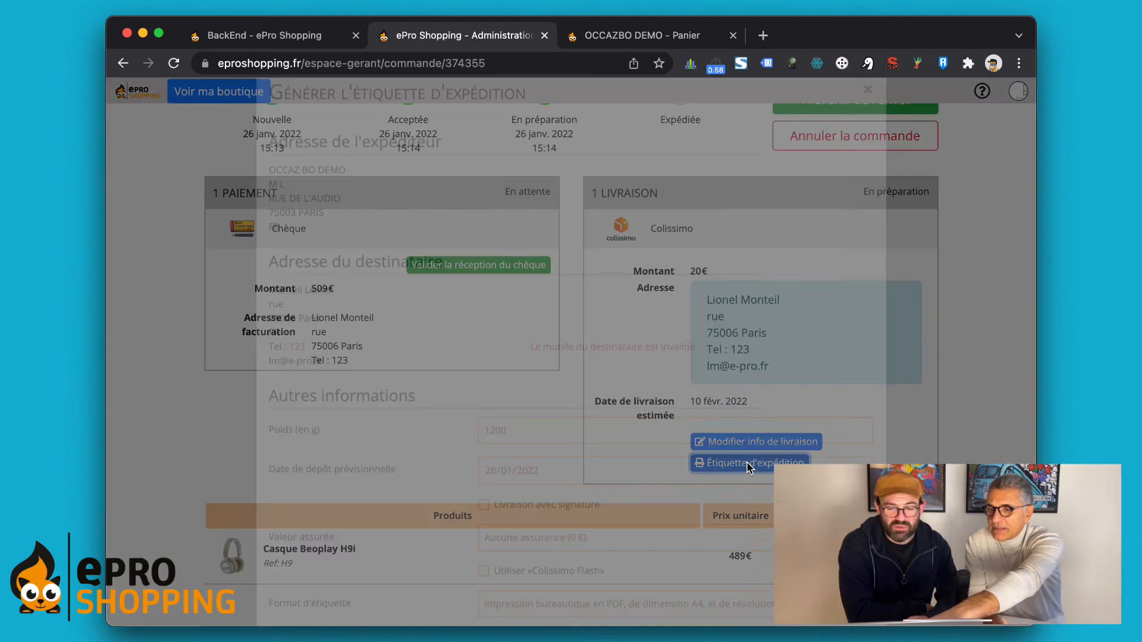
pyautogui.click(868, 123)
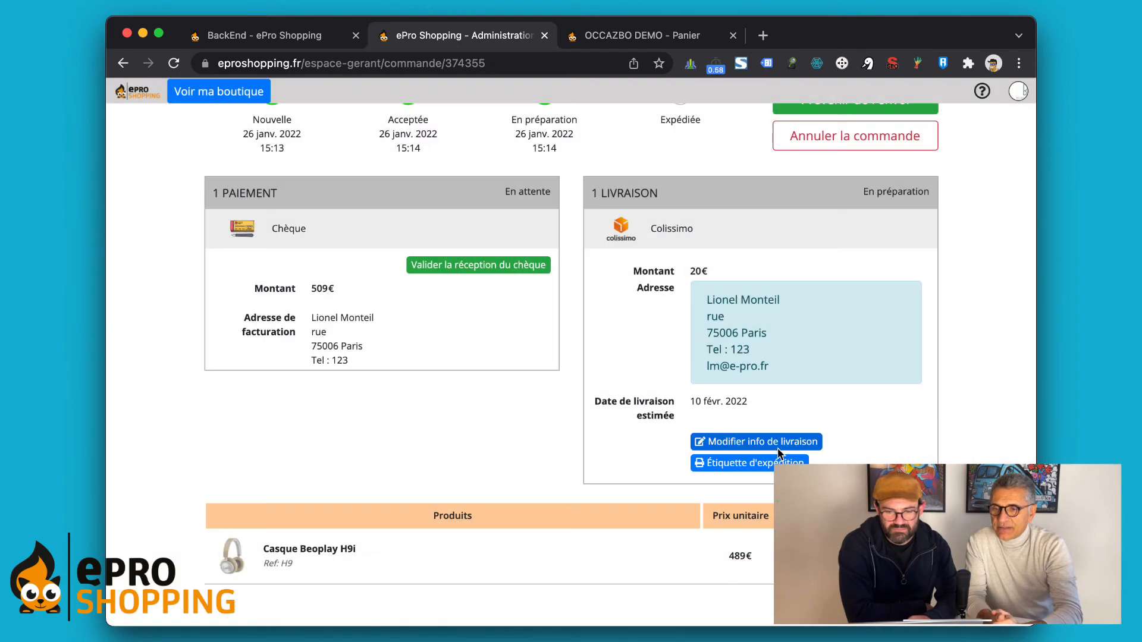
# Step: In the delivery details, try the browser's saved phone suggestion, then discard it by closing the form
pyautogui.click(757, 441)
pyautogui.scroll(-3, 501, 312)
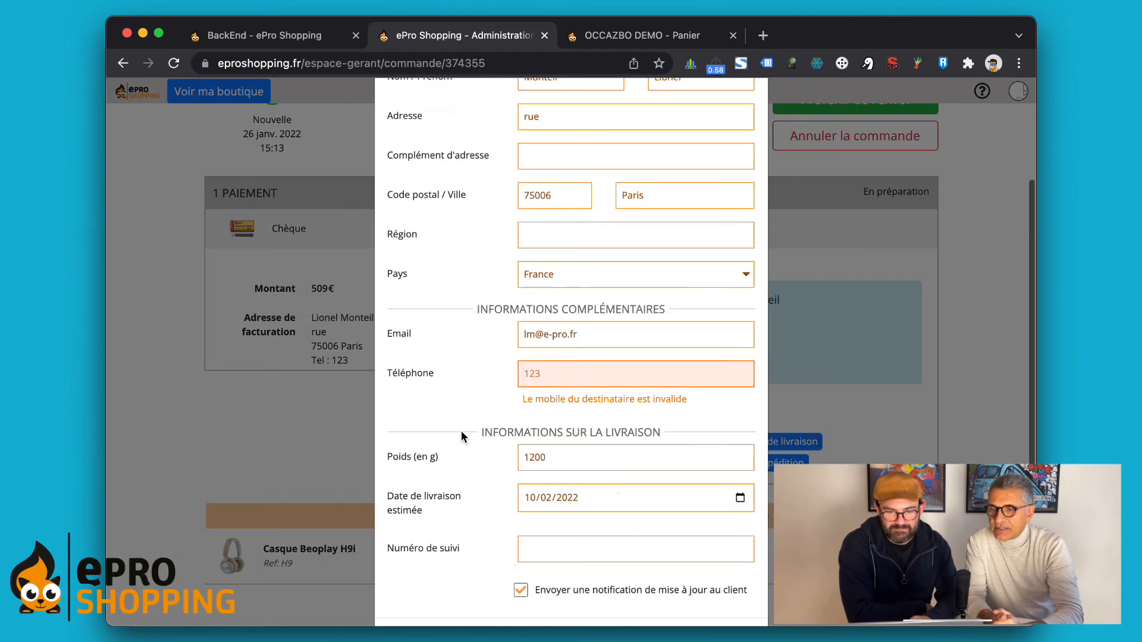
pyautogui.doubleClick(564, 372)
pyautogui.click(558, 408)
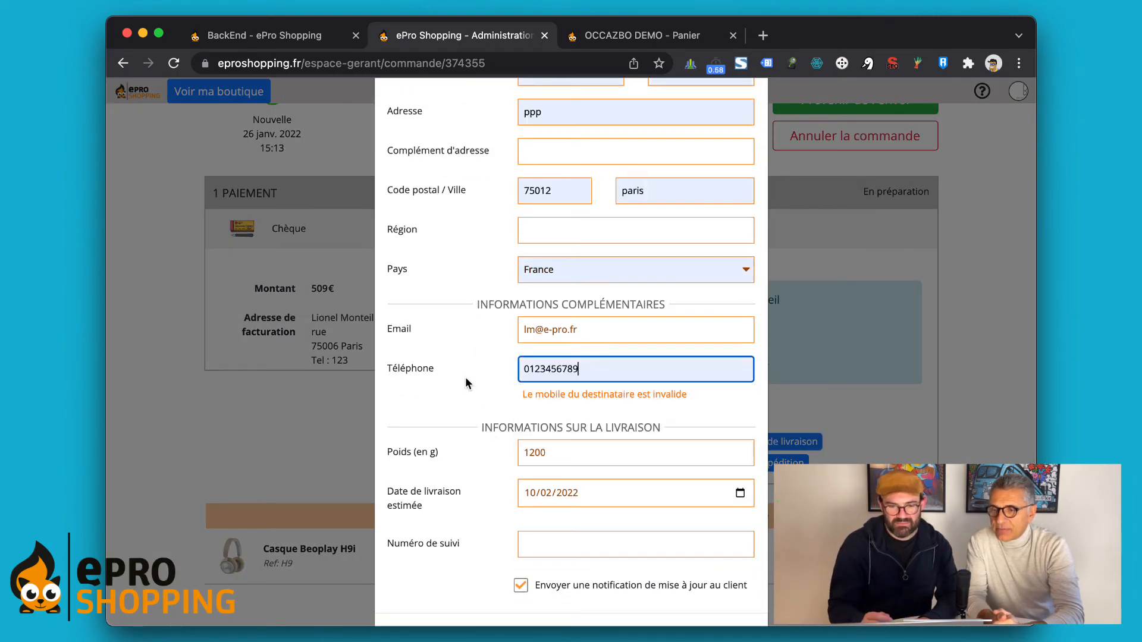
pyautogui.scroll(3, 460, 383)
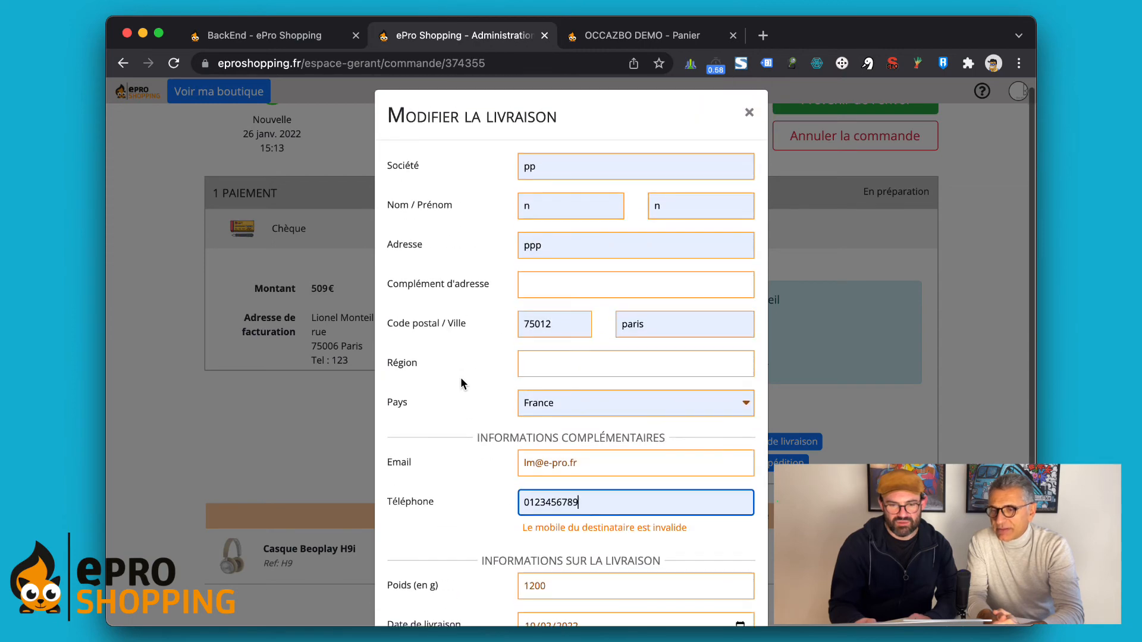
pyautogui.click(749, 111)
# Step: Replace the invalid phone 123 with the recipient's mobile number and save the delivery details
pyautogui.click(725, 445)
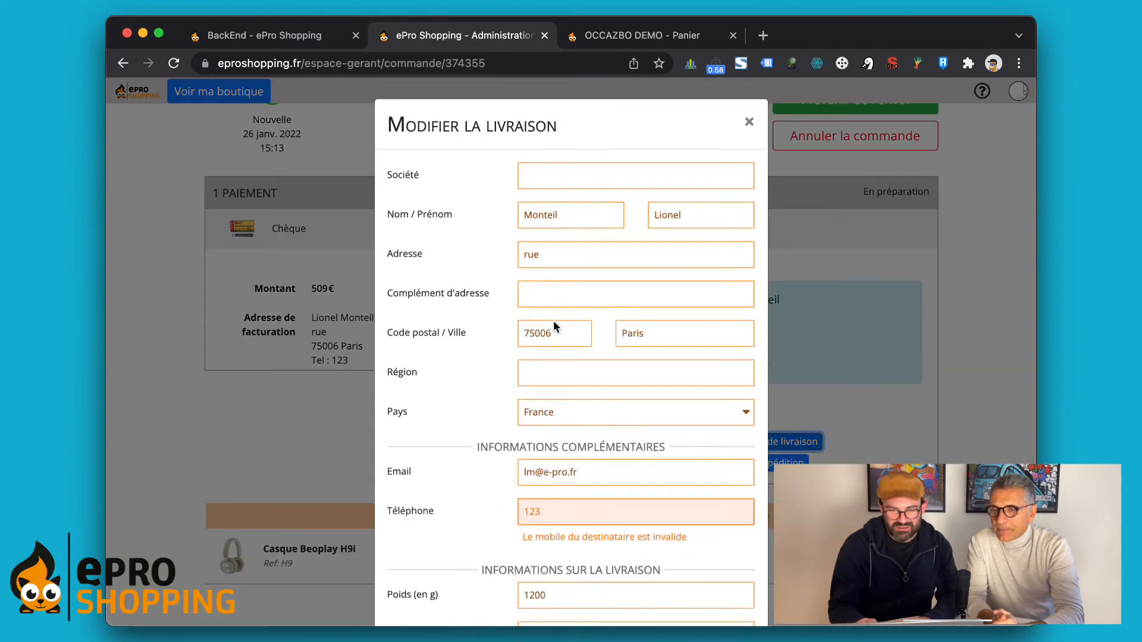
pyautogui.scroll(-2, 514, 459)
pyautogui.click(564, 464)
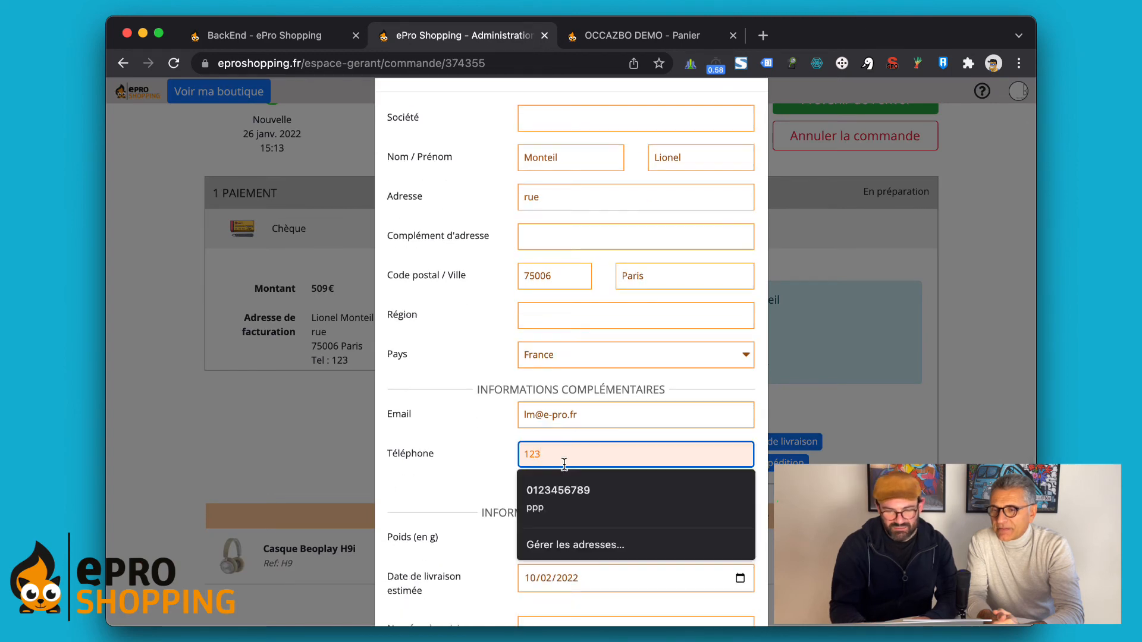
pyautogui.press('BackSpace')
pyautogui.press('BackSpace')
pyautogui.press('BackSpace')
pyautogui.write('01')
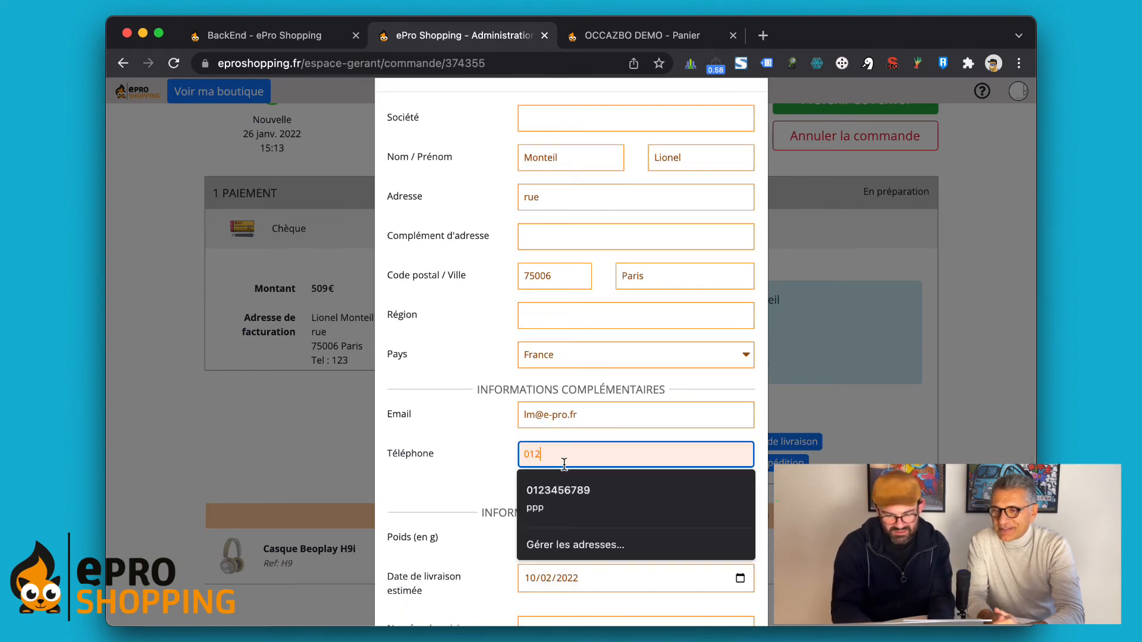
pyautogui.press('BackSpace')
pyautogui.press('BackSpace')
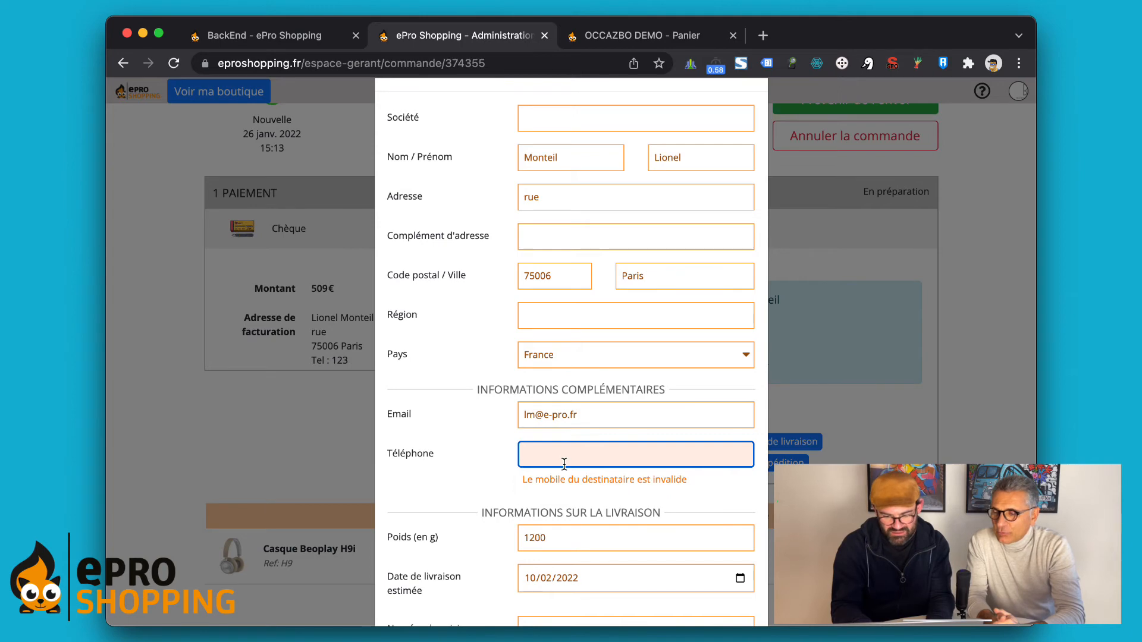
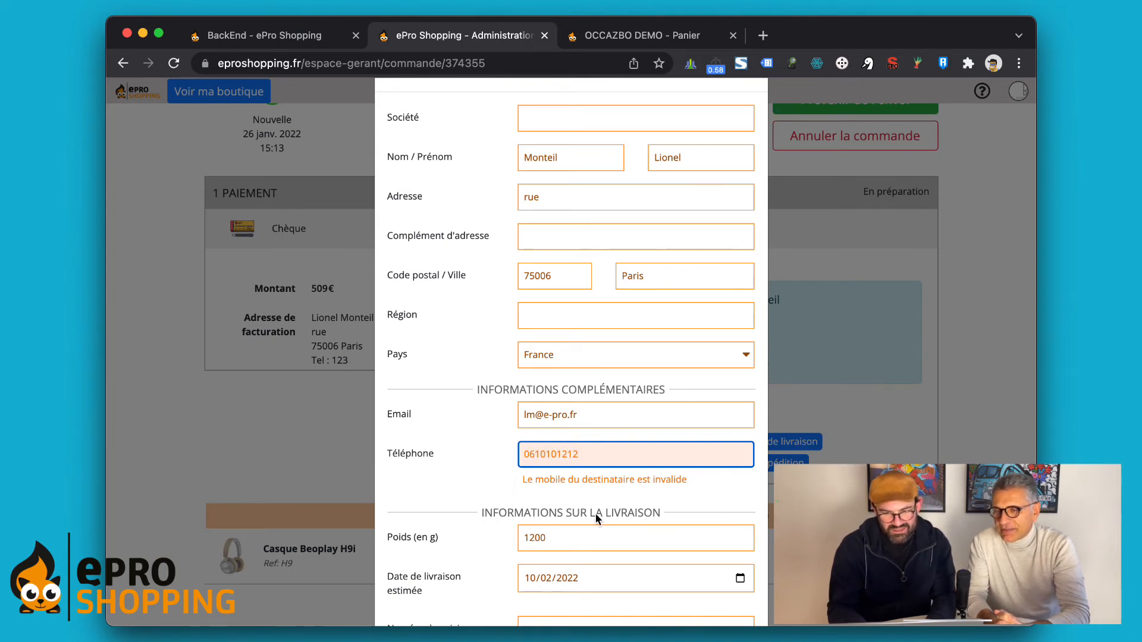
pyautogui.scroll(-3, 458, 458)
pyautogui.click(712, 575)
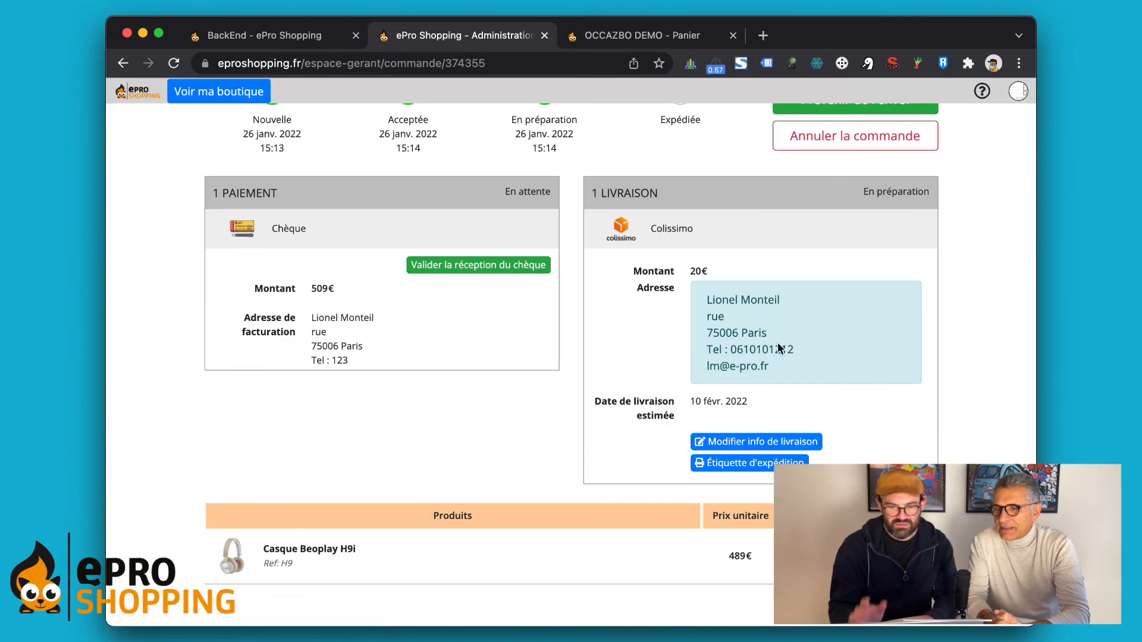
pyautogui.moveTo(795, 349); pyautogui.dragTo(706, 354)
# Step: Generate the Colissimo label, download it as a PDF, and open the downloaded file
pyautogui.scroll(5, 799, 354)
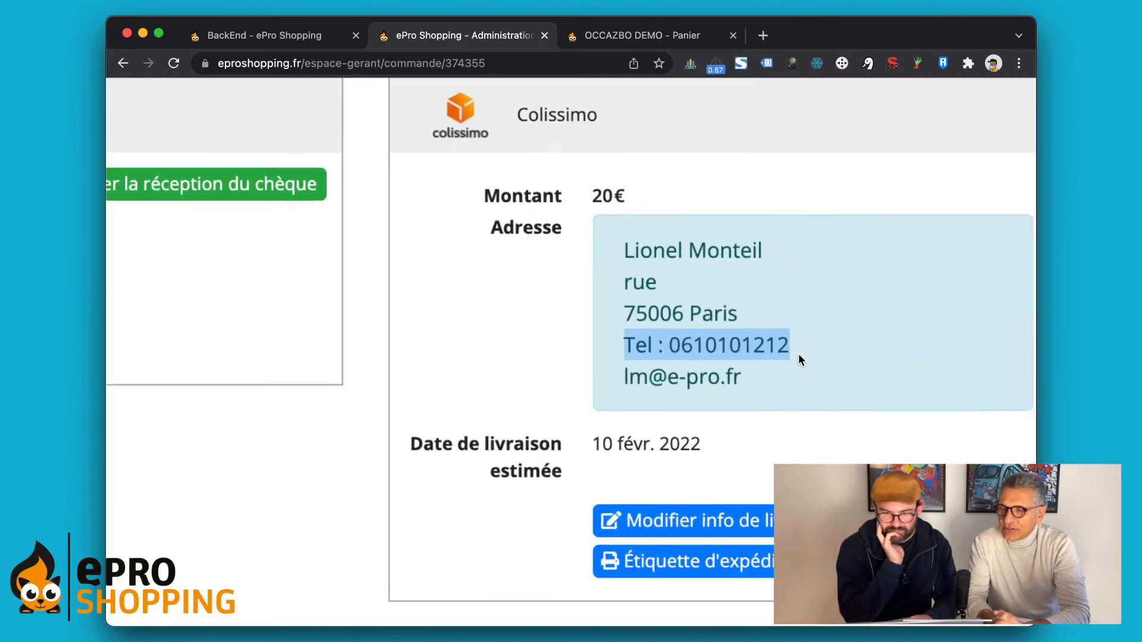
pyautogui.scroll(-5, 699, 347)
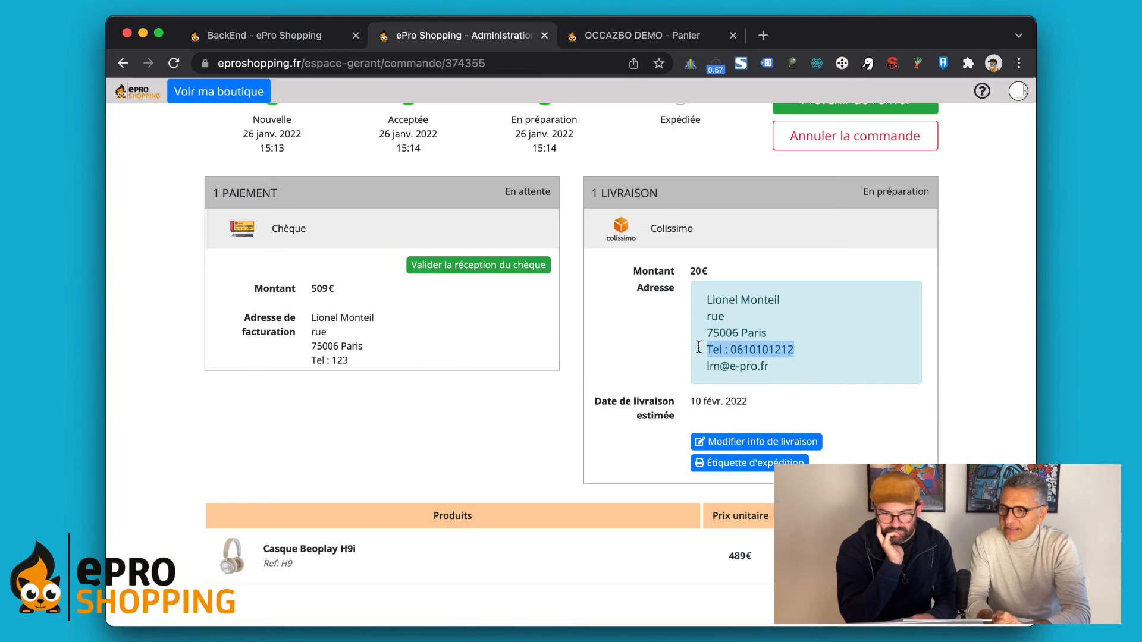
pyautogui.click(757, 464)
pyautogui.scroll(-2, 558, 339)
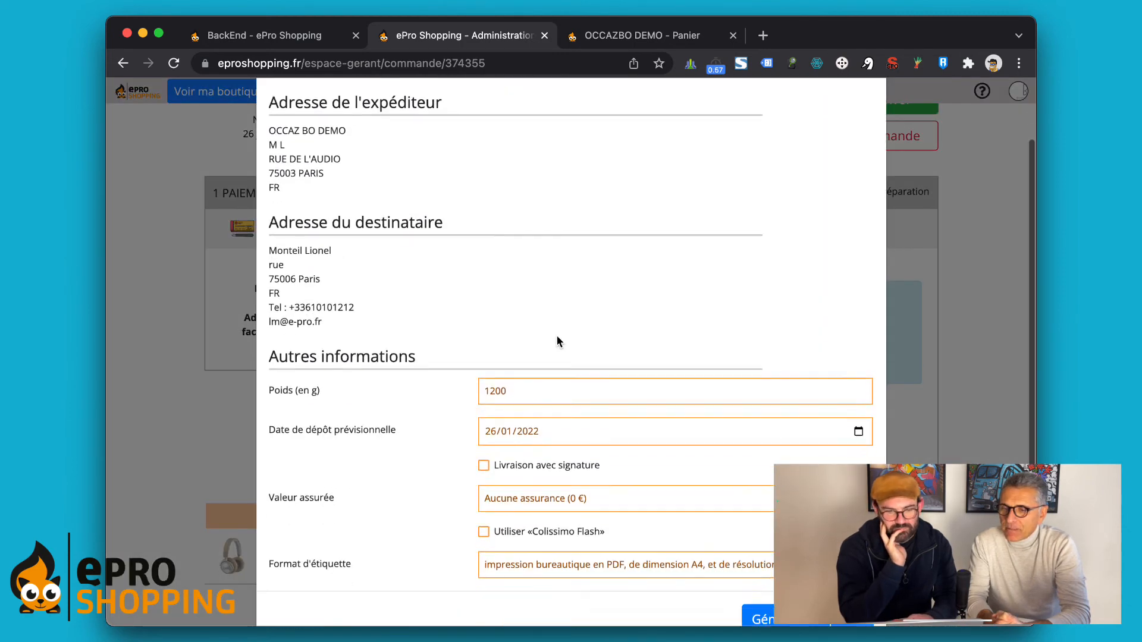
pyautogui.scroll(-1, 557, 340)
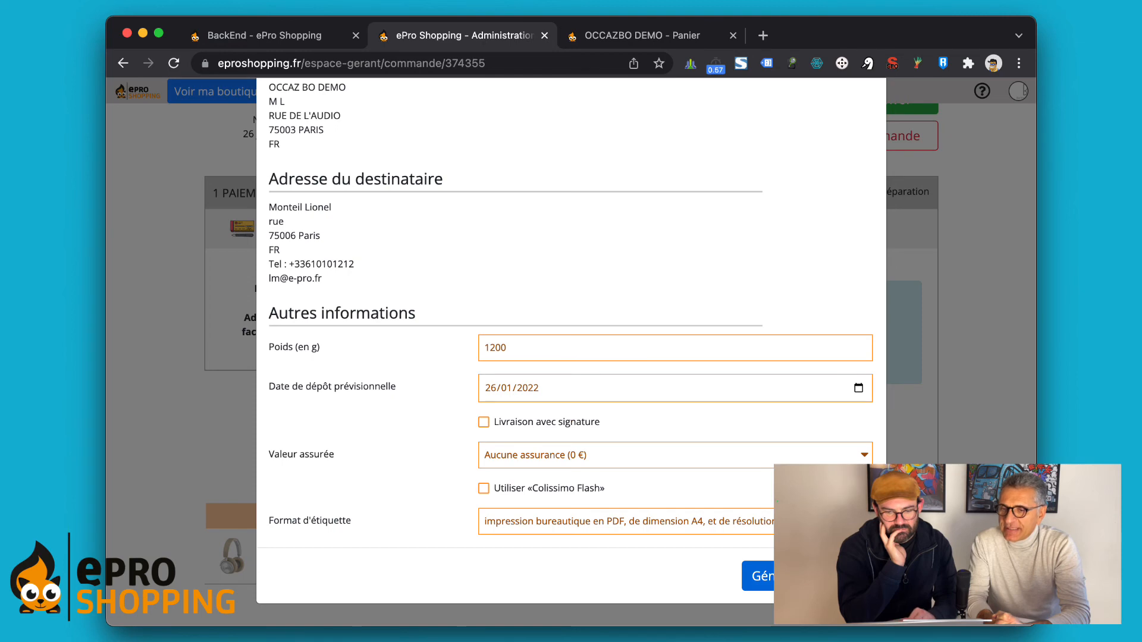
pyautogui.click(808, 576)
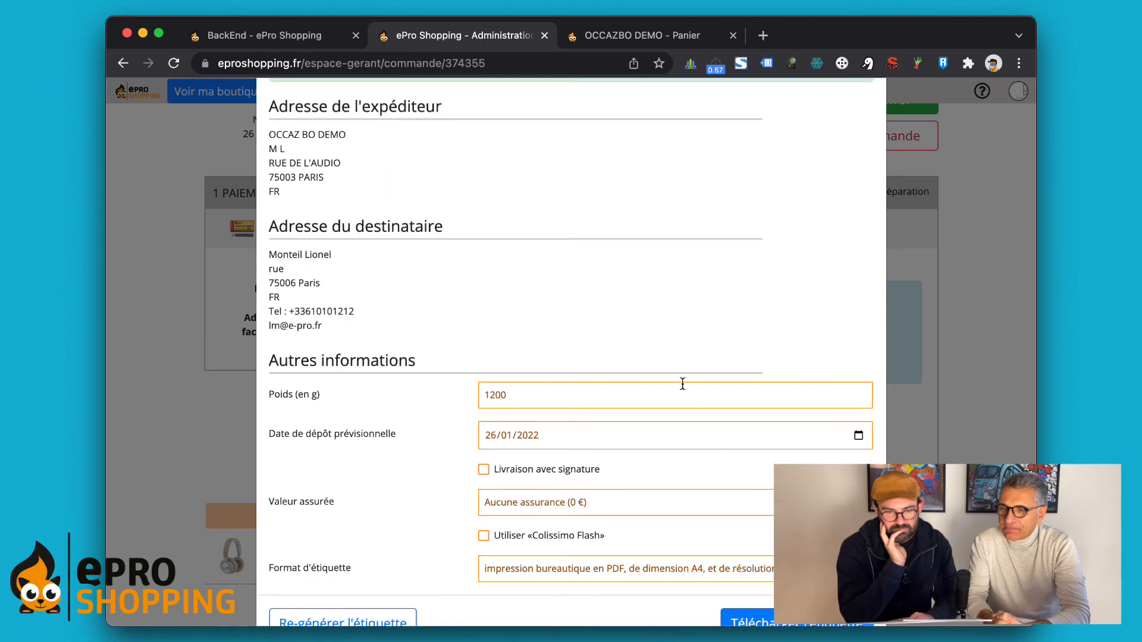
pyautogui.scroll(-1, 683, 384)
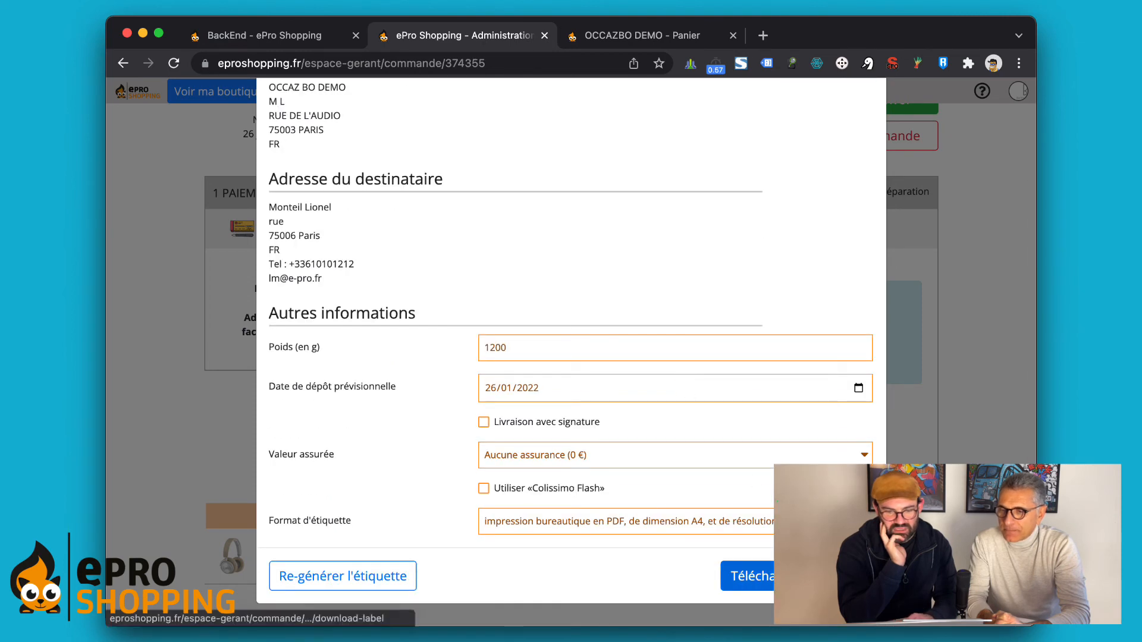
pyautogui.click(748, 576)
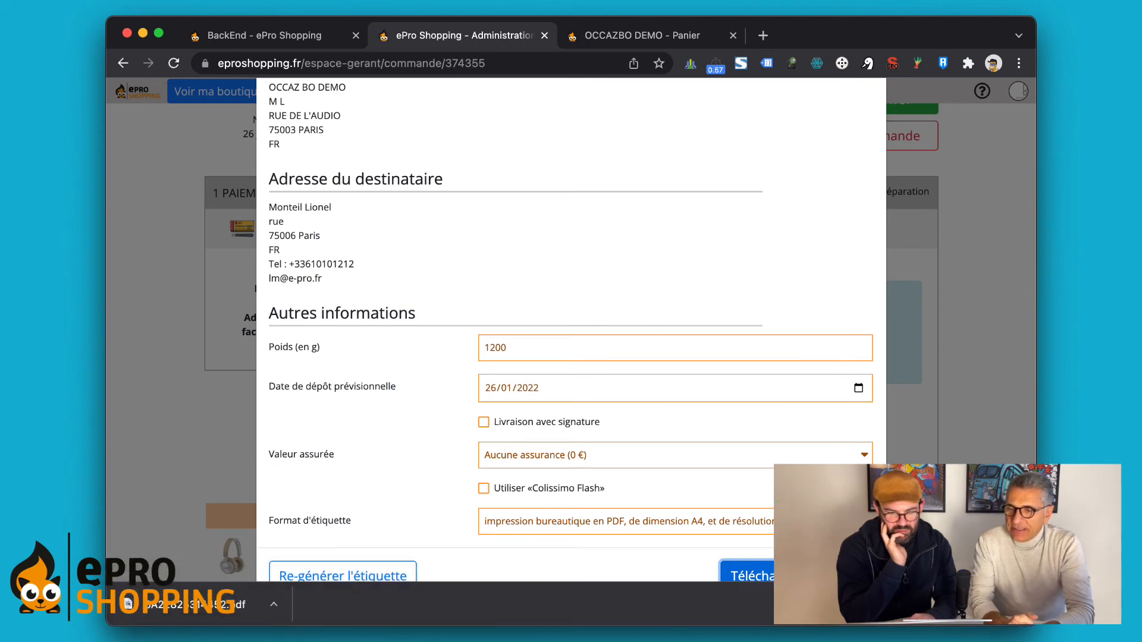
pyautogui.click(214, 603)
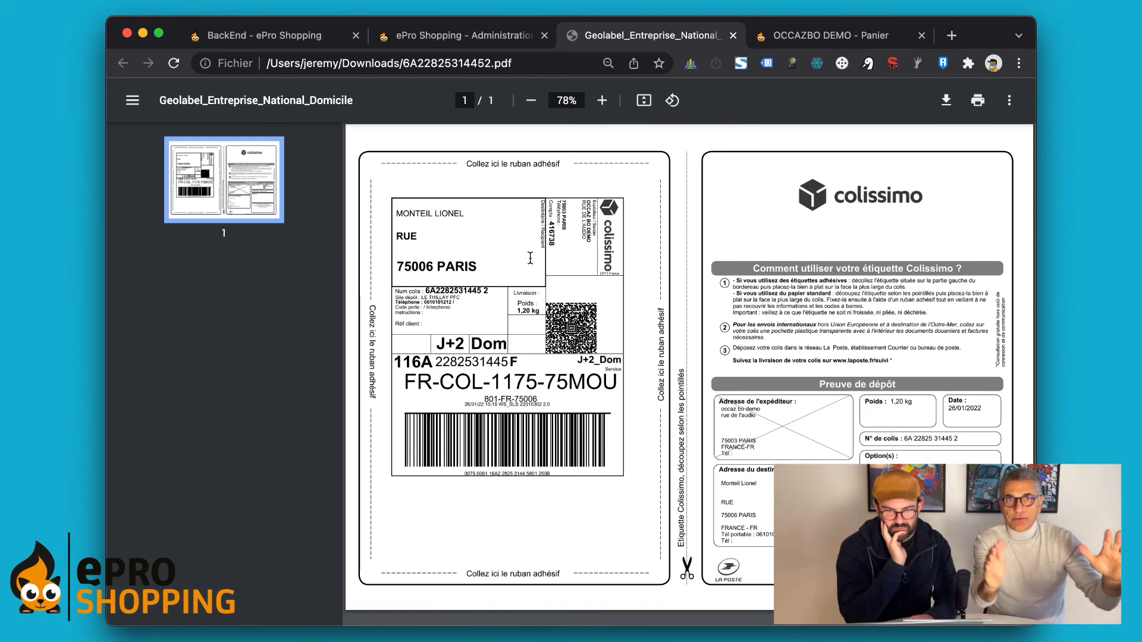
# Step: Review the Colissimo label PDF, then go back to the ePro Shopping Administration tab
pyautogui.scroll(5, 528, 262)
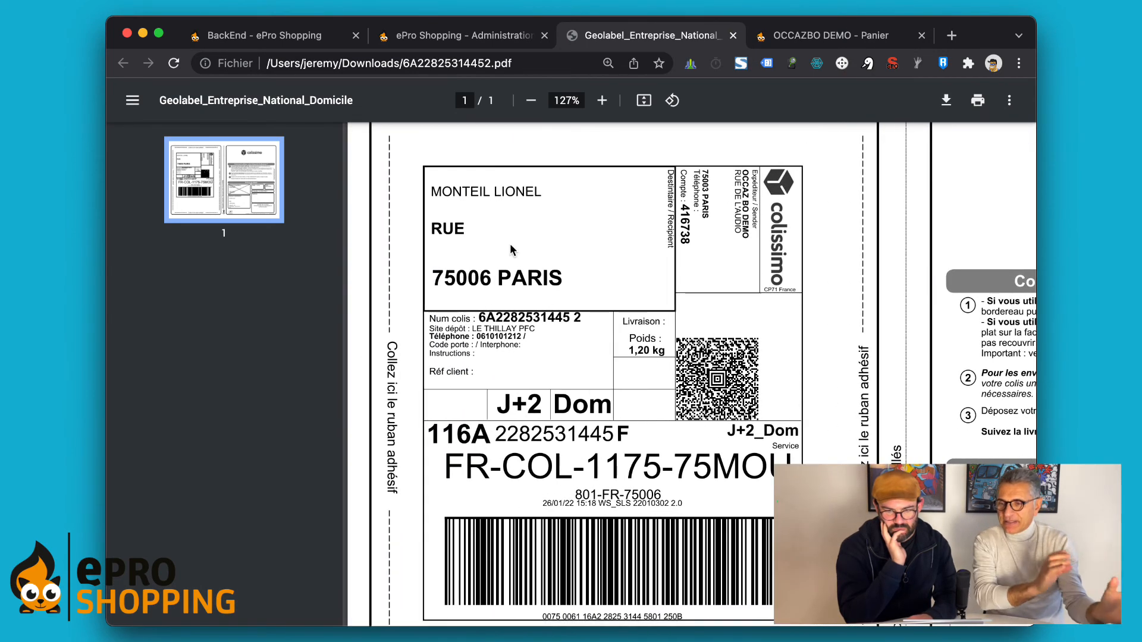
pyautogui.scroll(-5, 531, 272)
pyautogui.scroll(2, 593, 213)
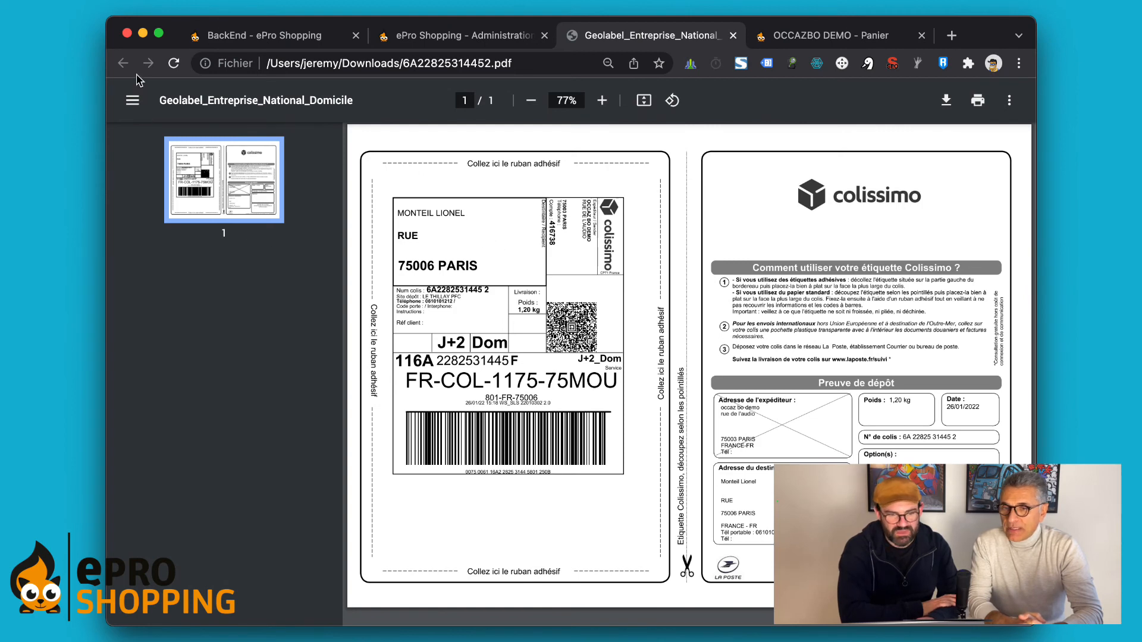
pyautogui.click(487, 37)
# Step: Close the label form and confirm shipment using the prefilled Colissimo tracking number
pyautogui.click(985, 246)
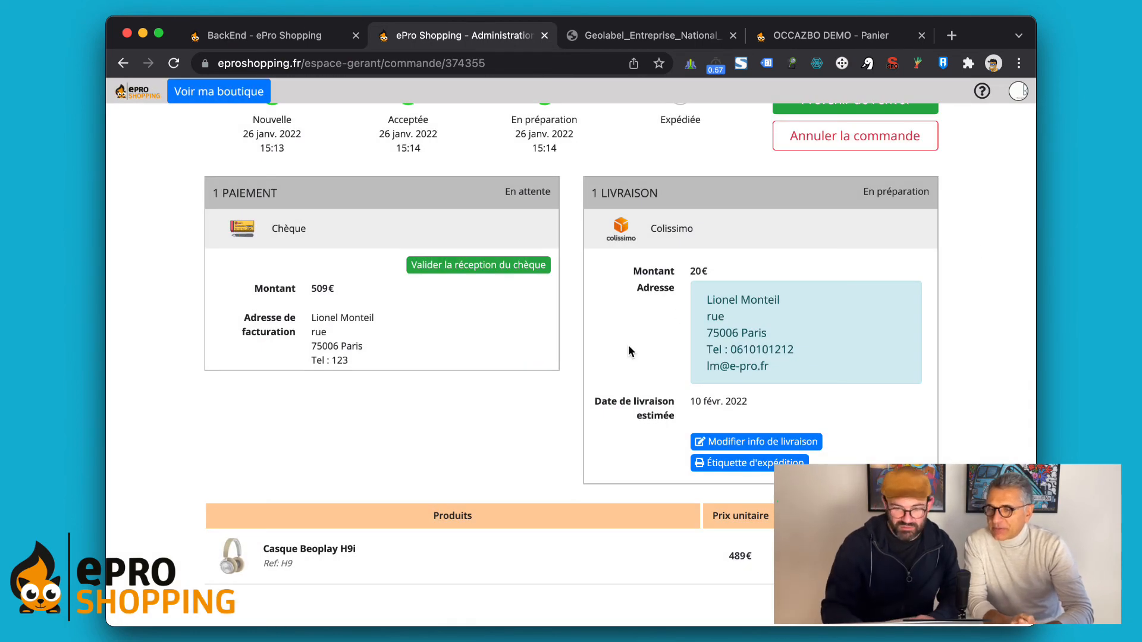
pyautogui.scroll(-6, 714, 429)
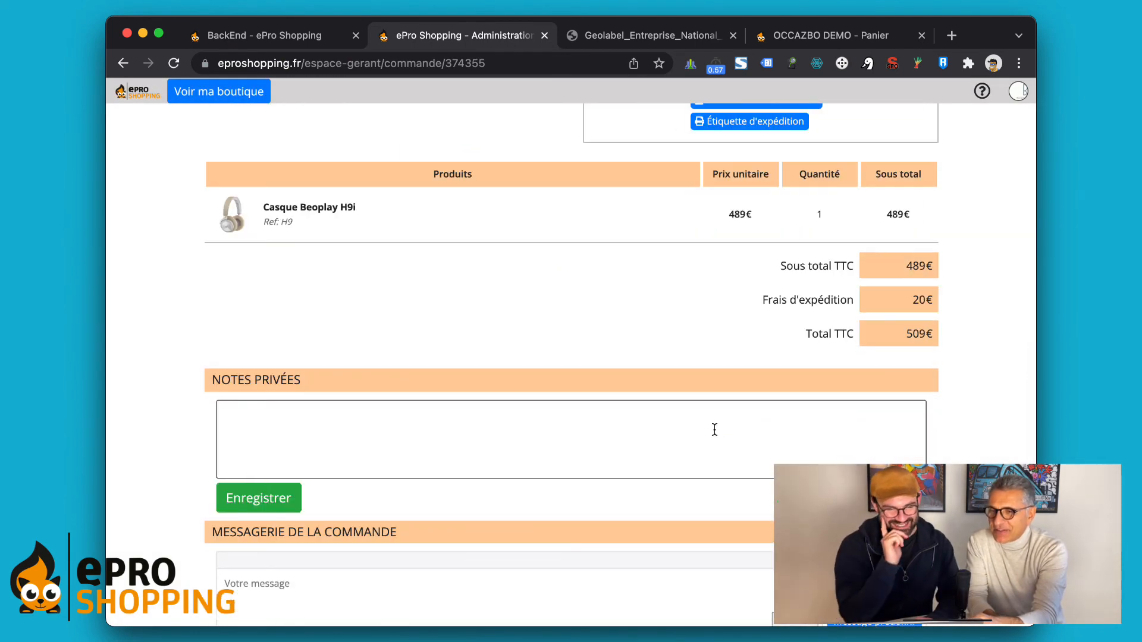
pyautogui.scroll(7, 515, 395)
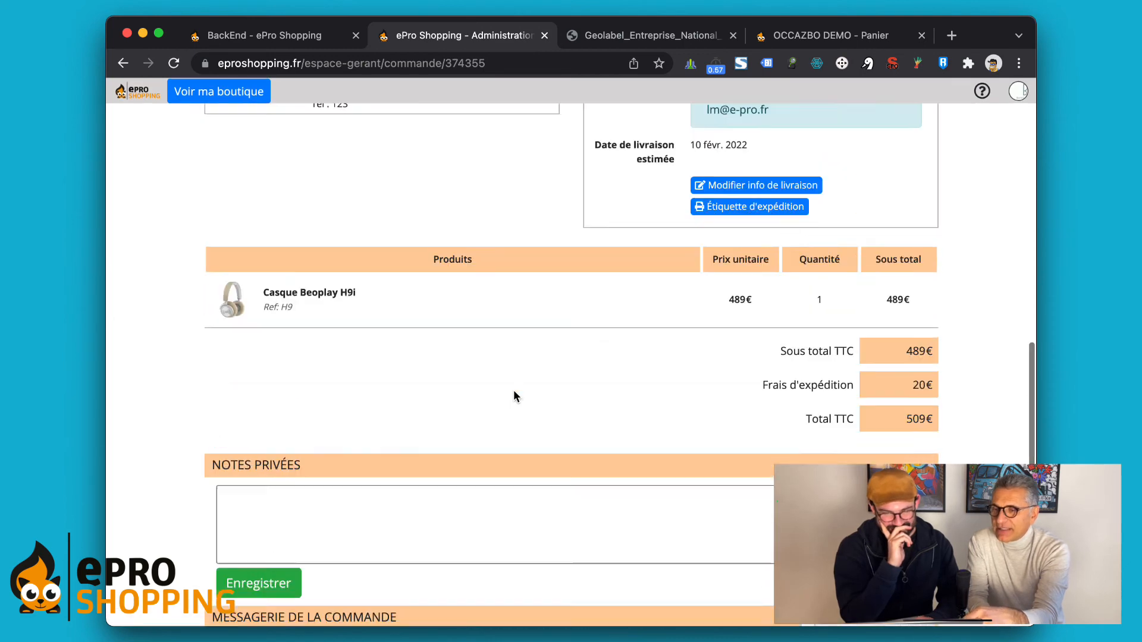
pyautogui.scroll(2, 516, 390)
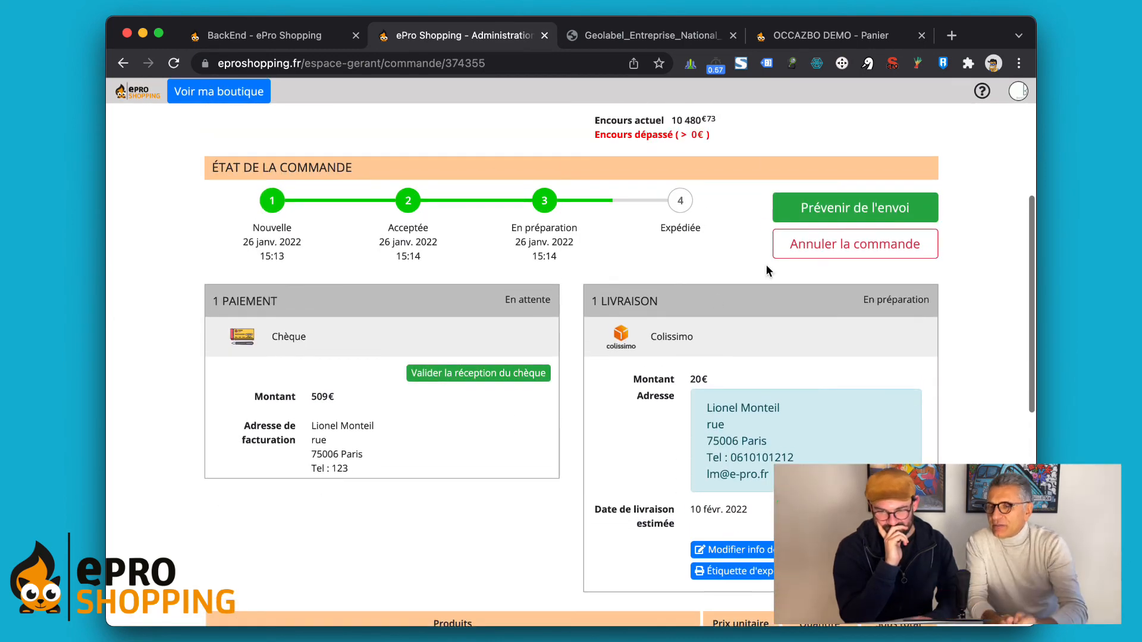
pyautogui.click(851, 208)
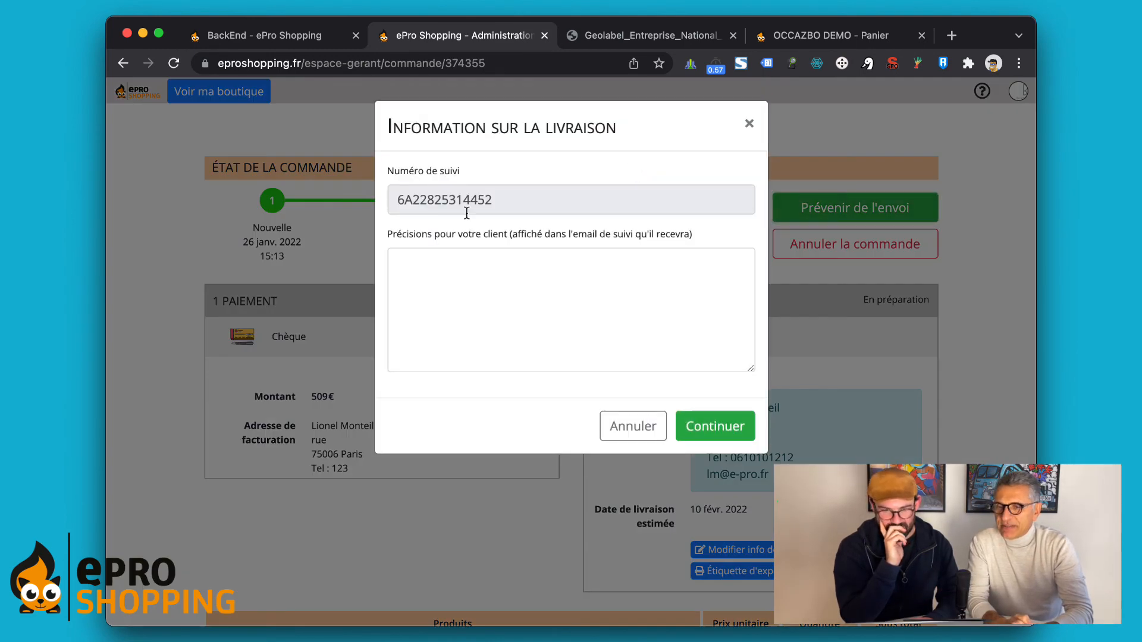
pyautogui.moveTo(388, 201); pyautogui.dragTo(509, 199)
pyautogui.click(401, 192)
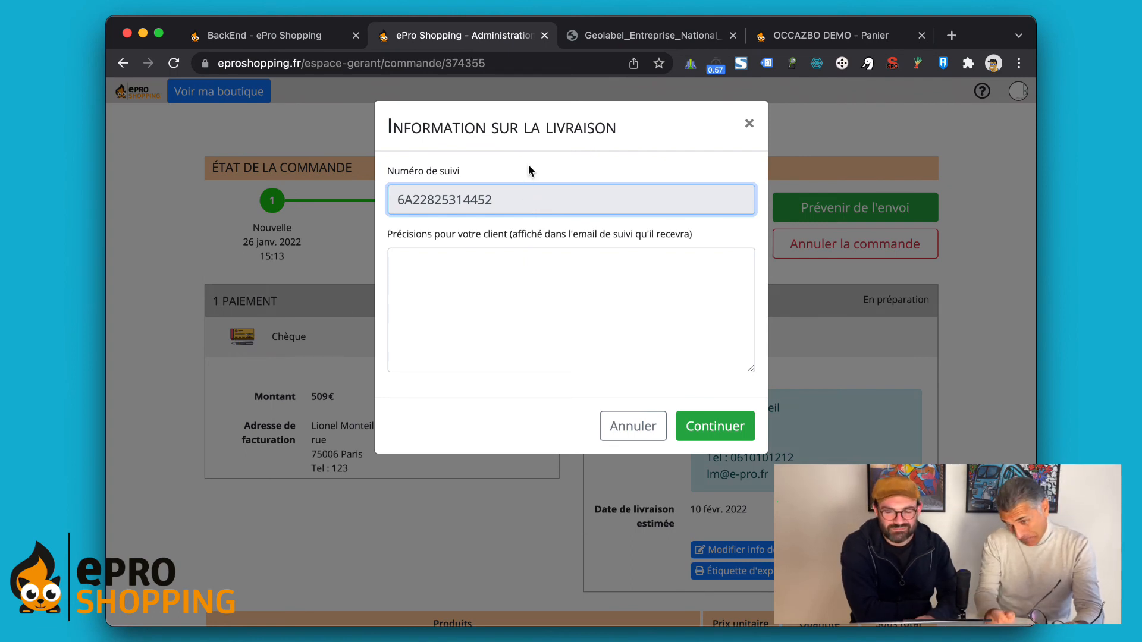
pyautogui.click(702, 435)
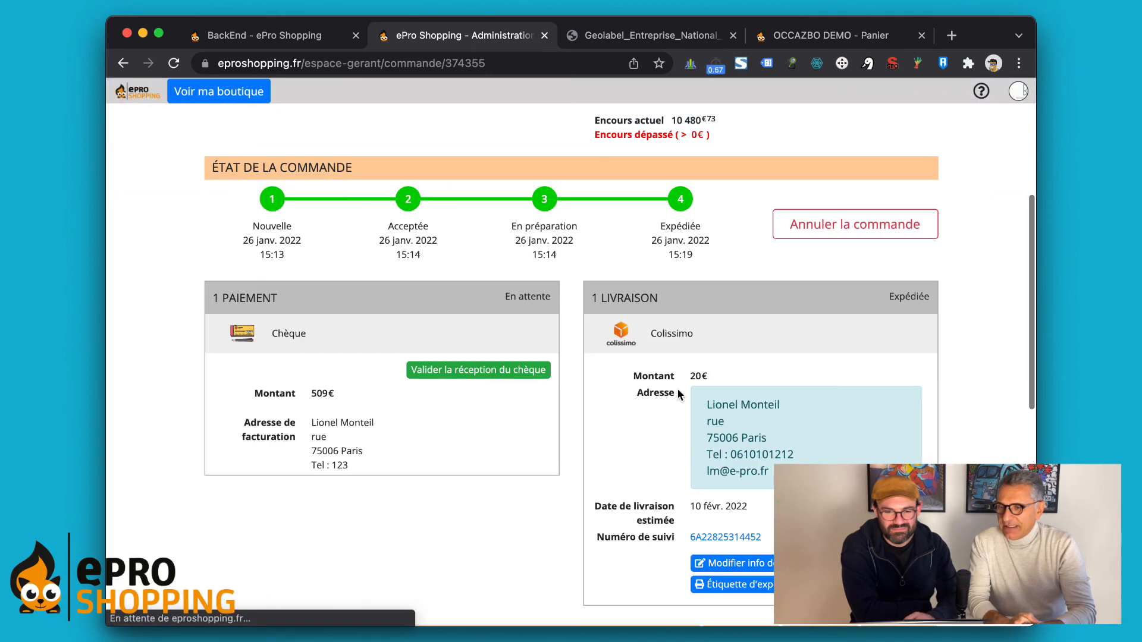
pyautogui.scroll(-3, 607, 500)
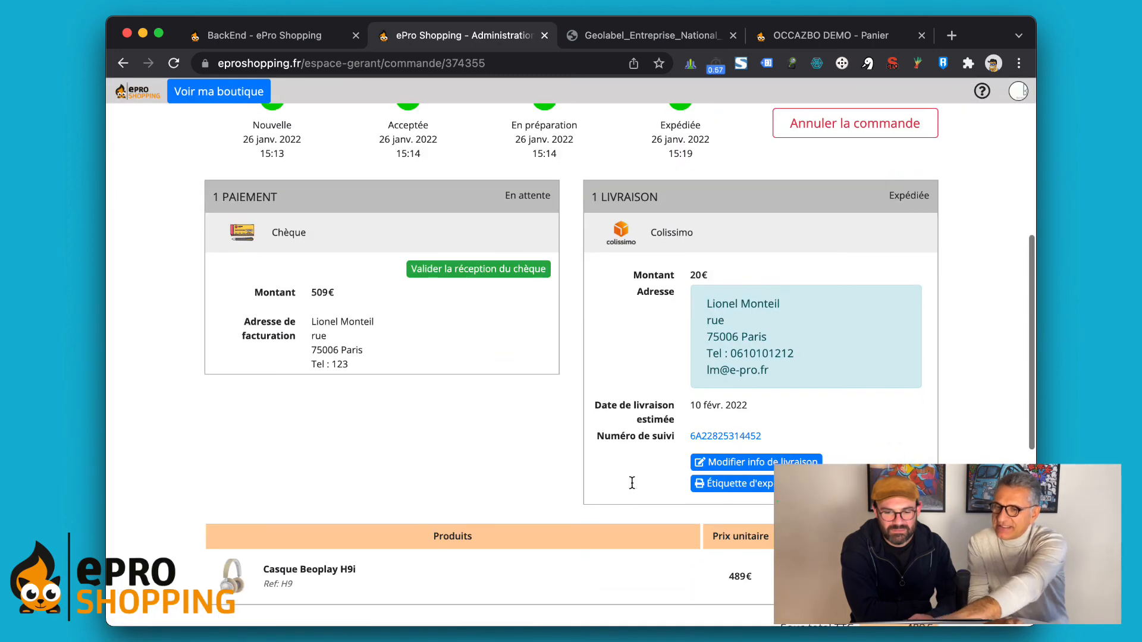
# Step: View the parcel's tracking result on La Poste after accepting cookies, then close that tab
pyautogui.click(710, 438)
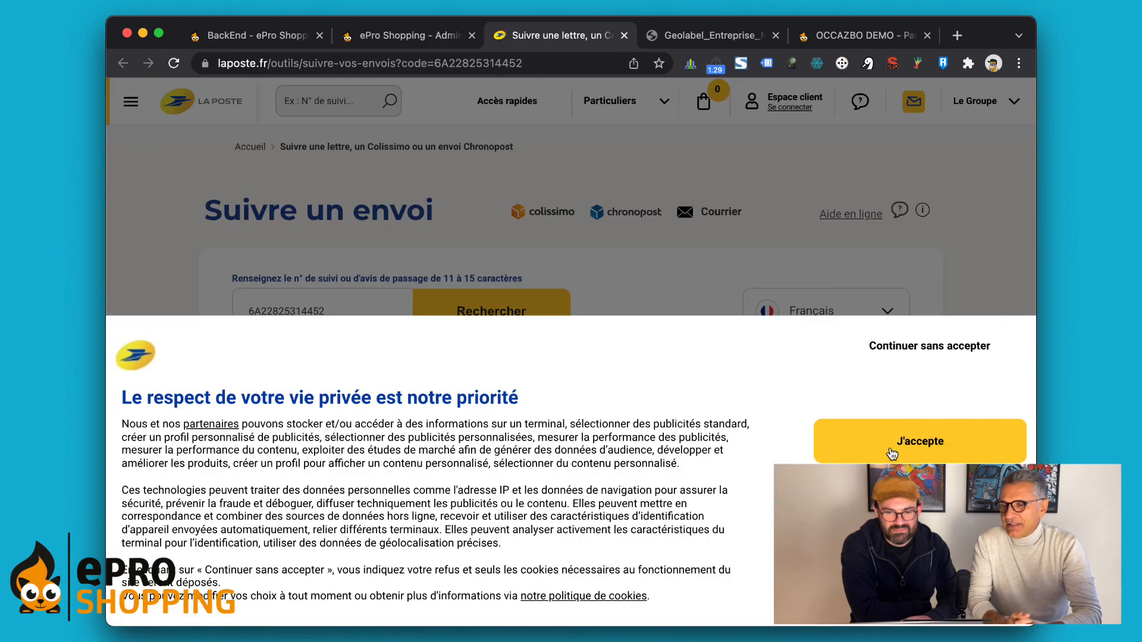
pyautogui.click(893, 444)
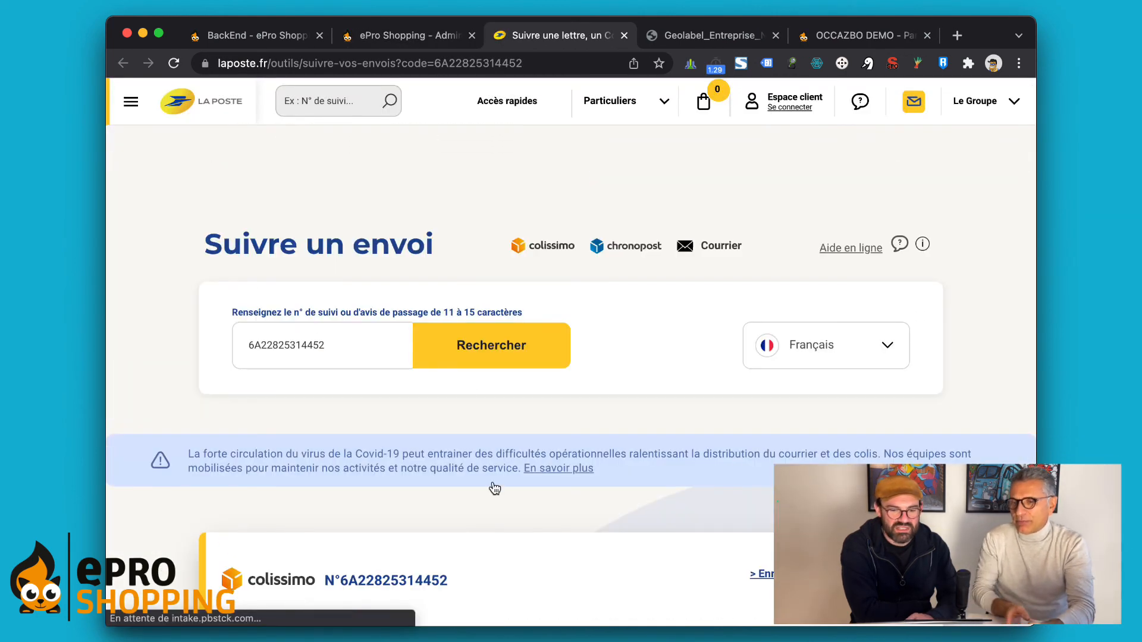
pyautogui.scroll(-7, 493, 481)
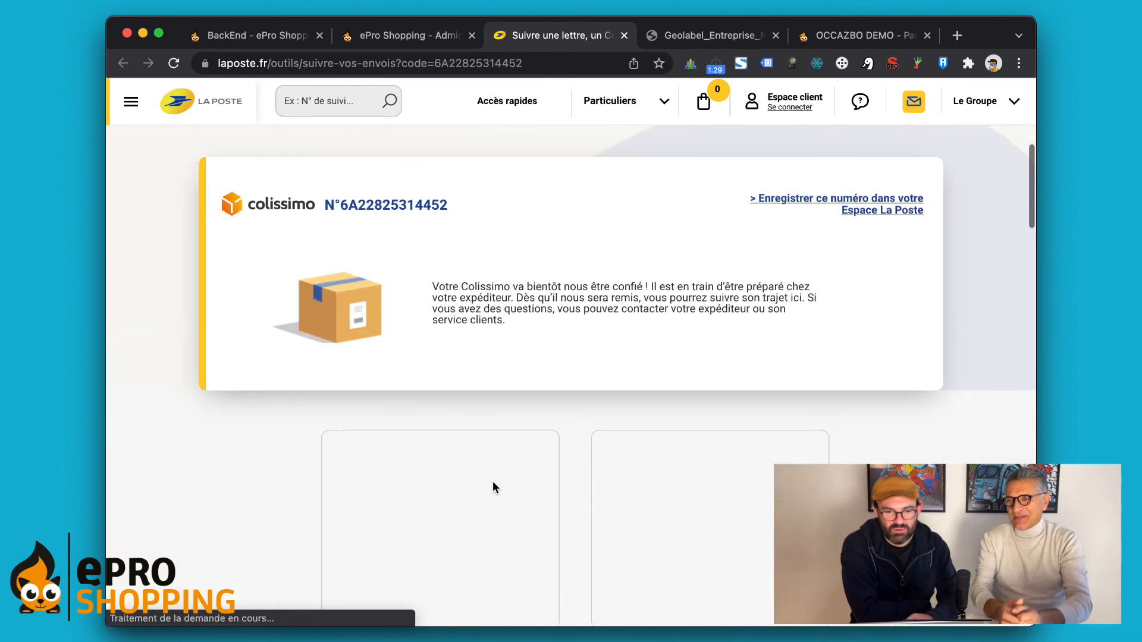
pyautogui.click(624, 35)
pyautogui.scroll(-3, 592, 438)
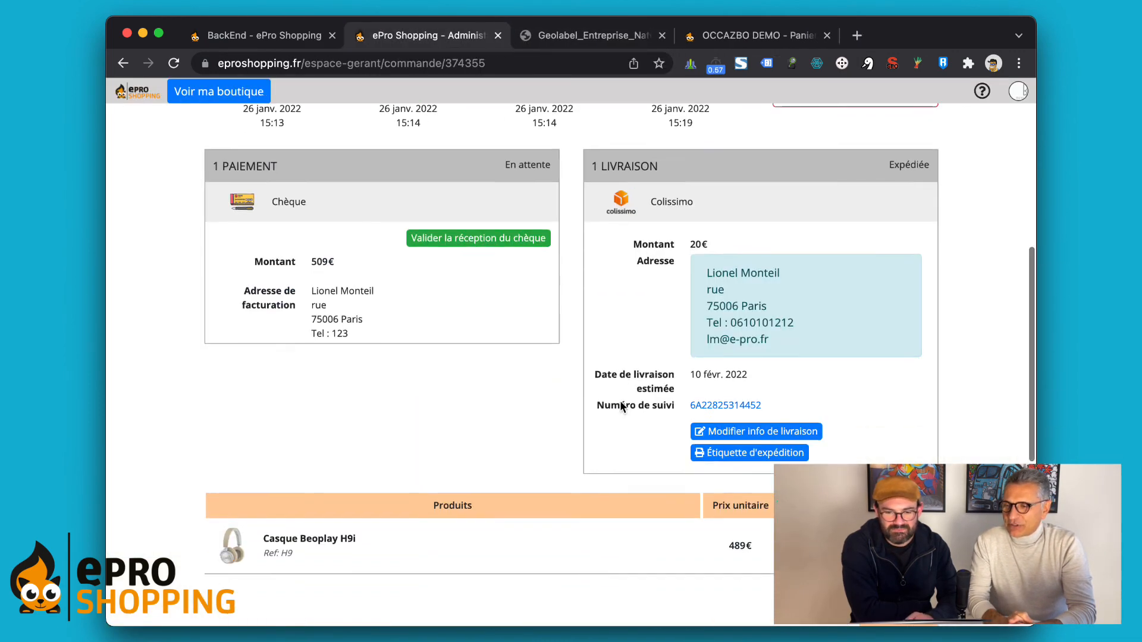
pyautogui.scroll(4, 593, 437)
pyautogui.scroll(8, 593, 438)
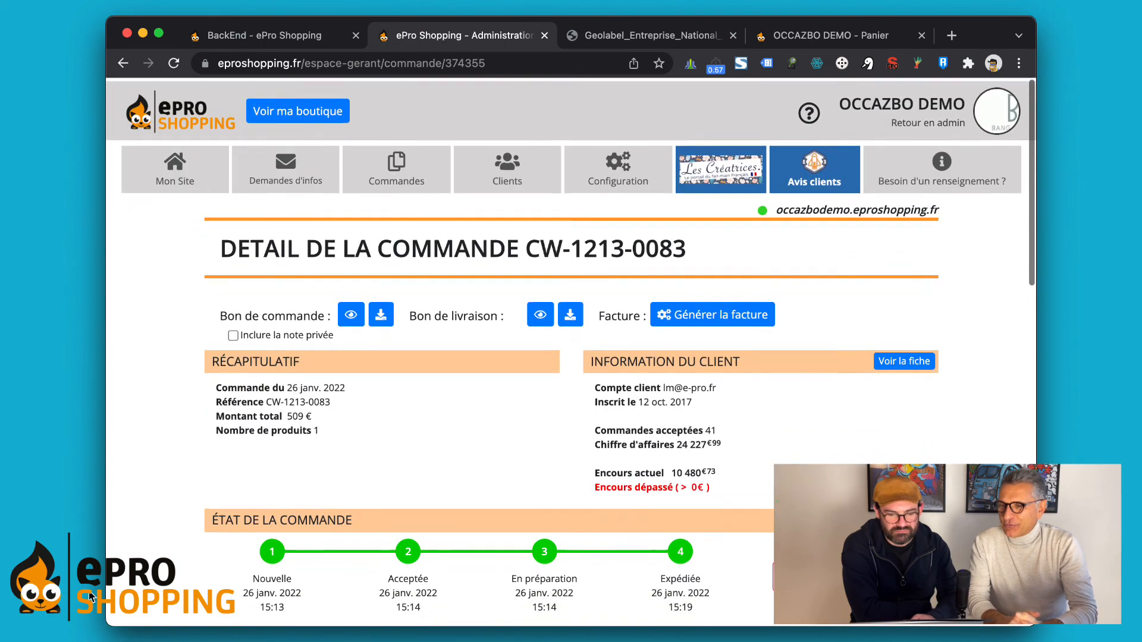